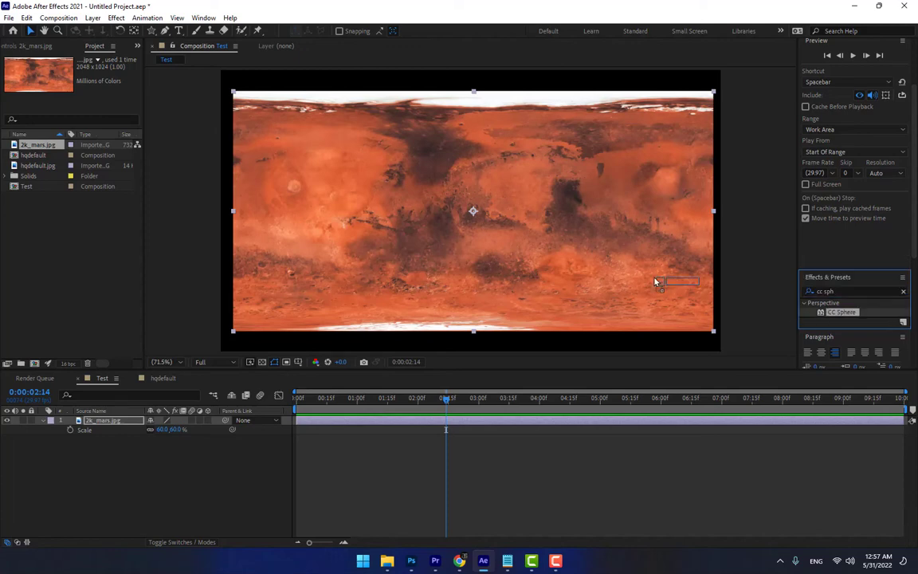
Set the CC Sphere radius to 371 on the Mars layer and turn the sphere using its Rotation settings.
left_click(88, 87)
type("371")
key("Return")
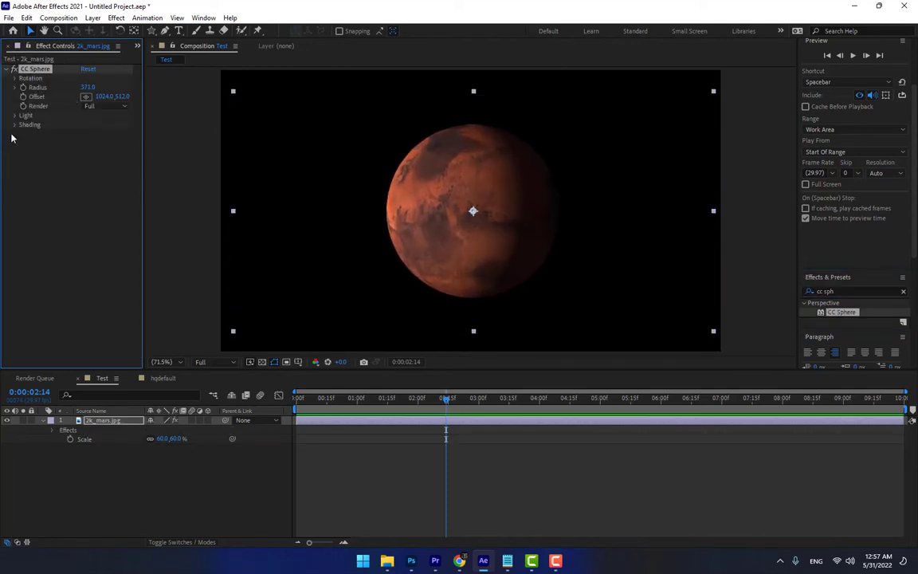
left_click(16, 78)
left_click_drag(91, 118, 273, 122)
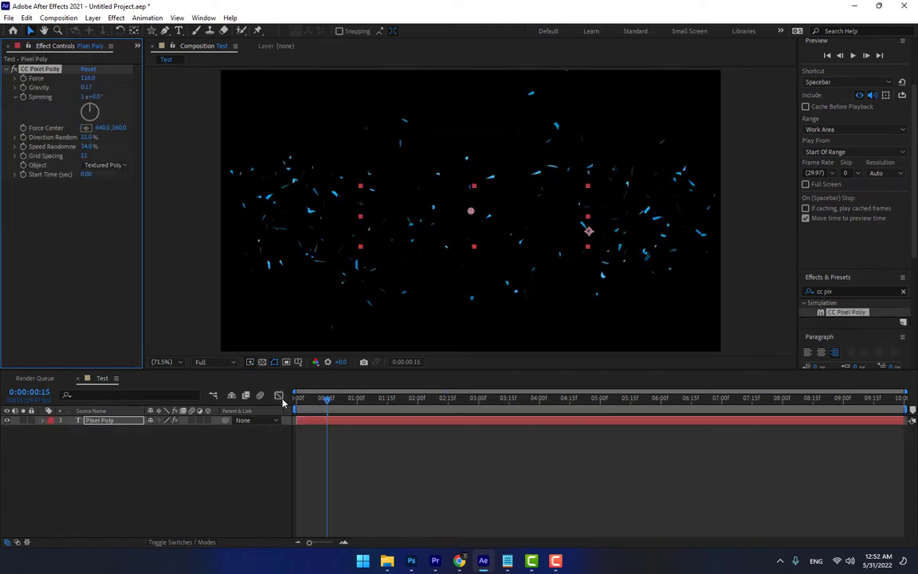
Scrub through the timeline to preview the CC Pixel Polly shatter on the text.
left_click_drag(297, 399, 416, 395)
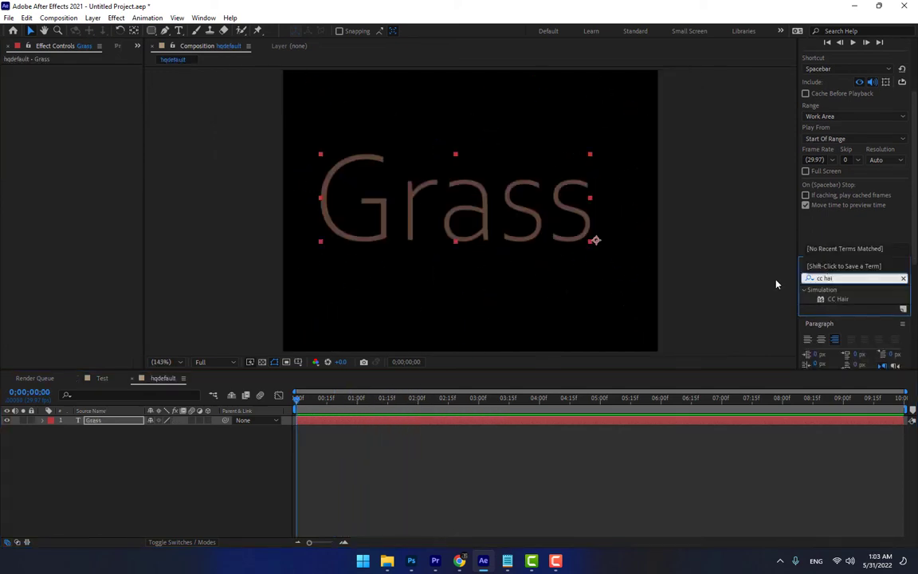
Apply the CC Hair effect to the Grass text layer and adjust the hair Length.
left_click_drag(806, 298, 422, 274)
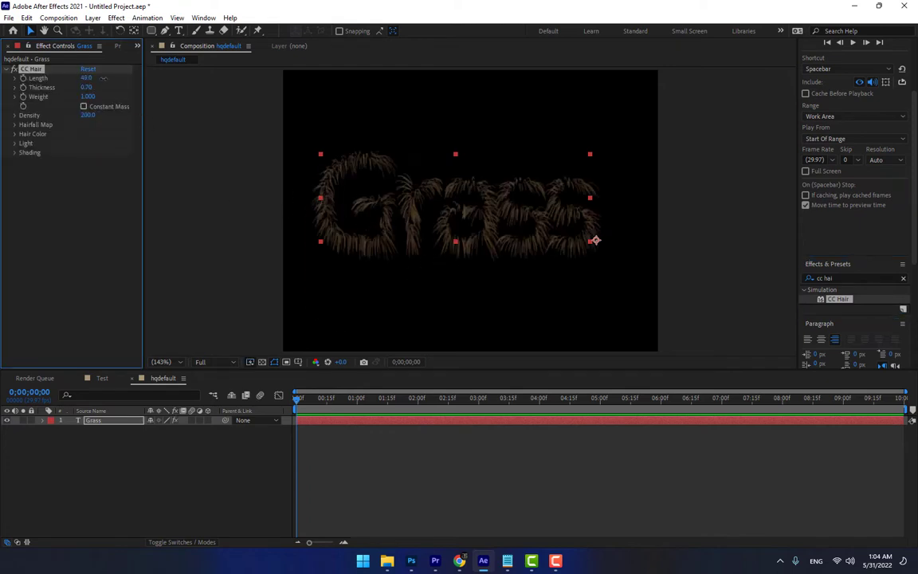
left_click_drag(86, 78, 96, 79)
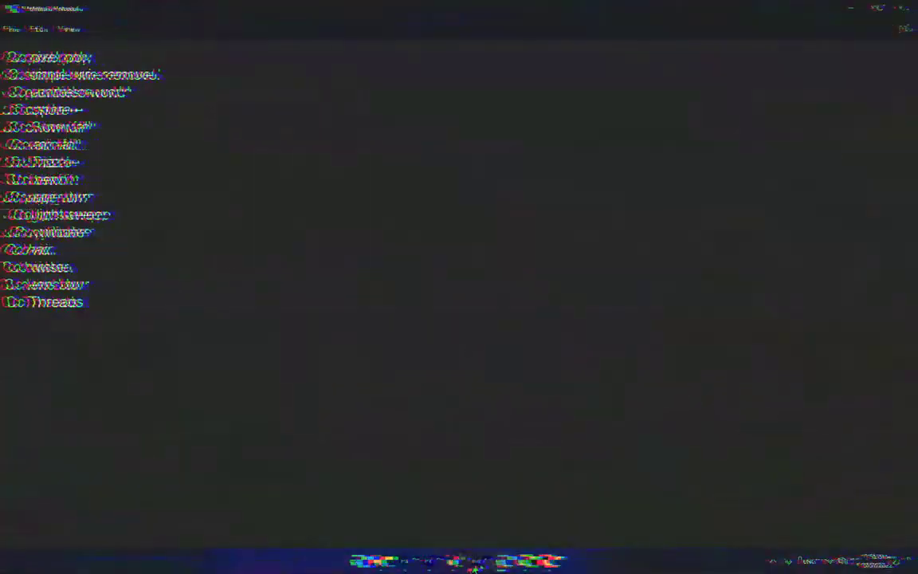
Switch to After Effects and create a 1280 x 720 composition named Test.
left_click(483, 562)
left_click(396, 255)
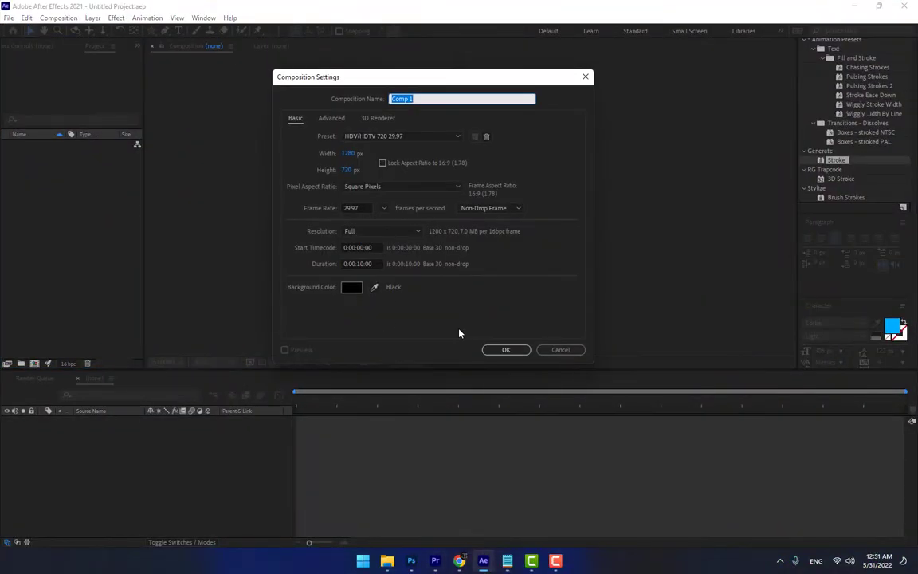
type("Test")
key("Return")
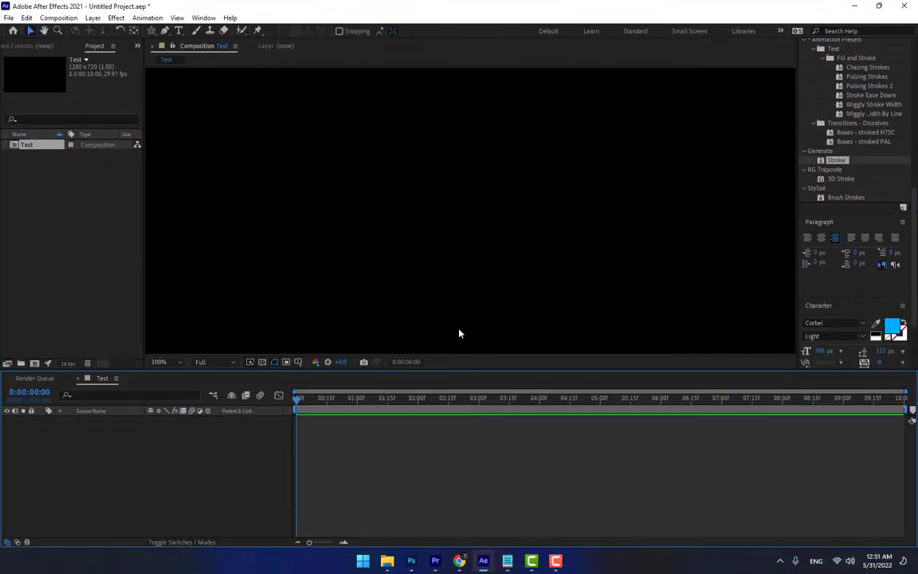
Add a text layer reading "Pixel Poly" to the Test composition.
left_click(178, 31)
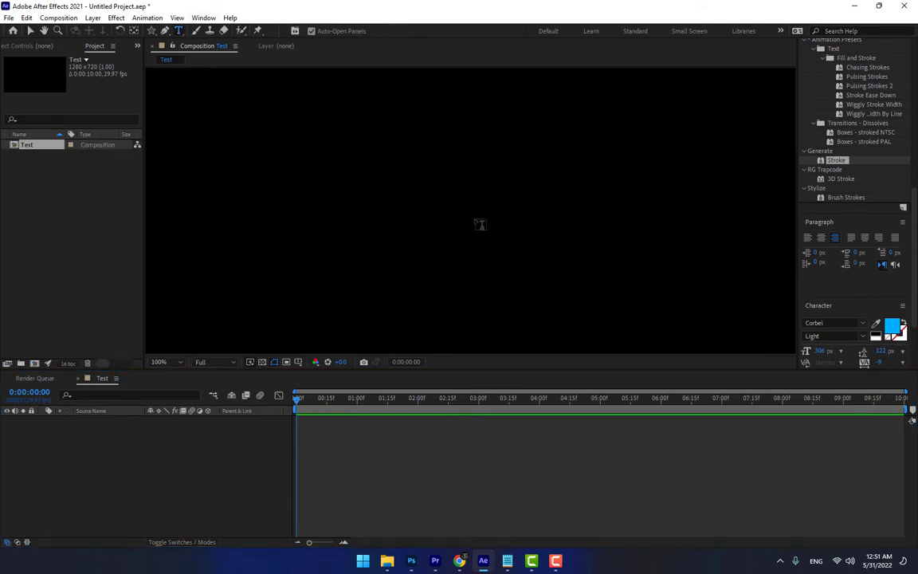
left_click(476, 222)
type("Pi")
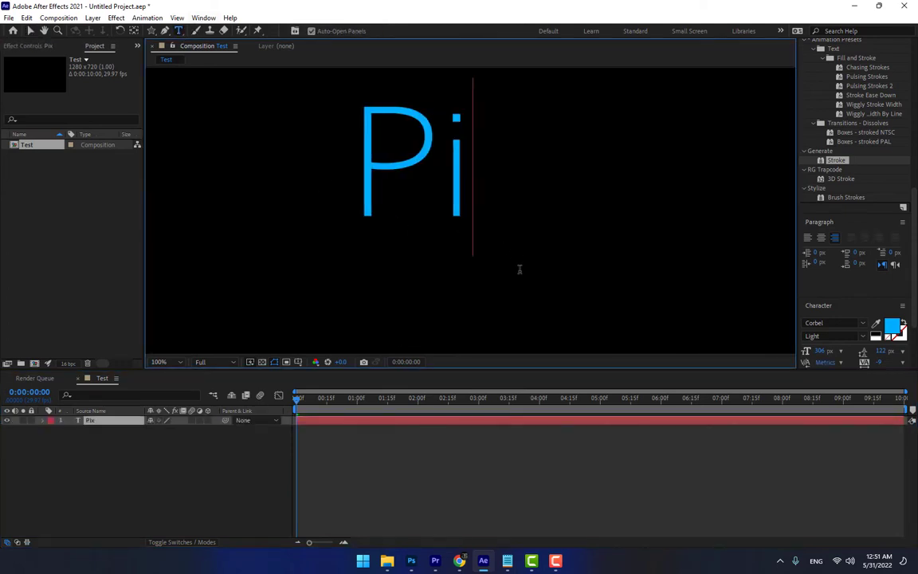
type("xel Poly")
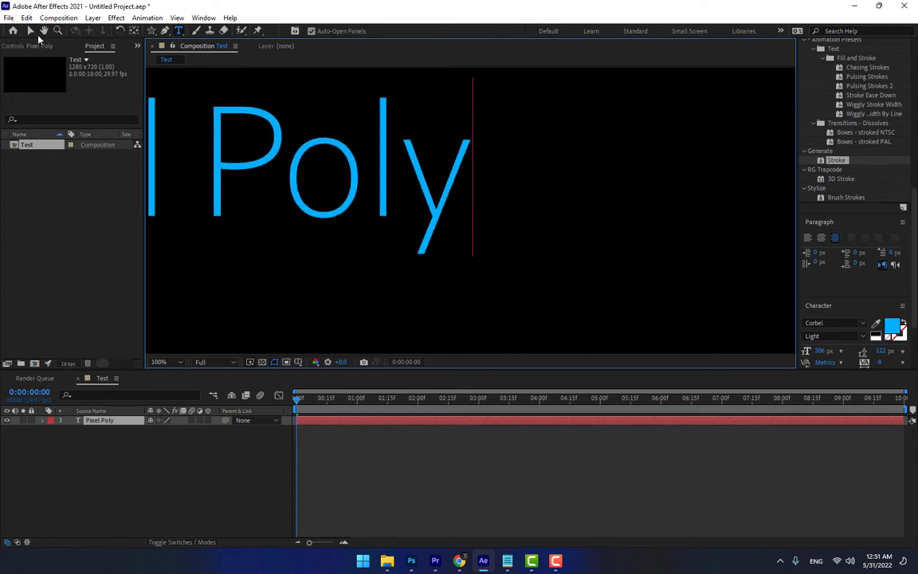
Reduce the Pixel Poly text's font size to 165 px and centre it, with the whole frame fitted in view.
left_click(31, 30)
left_click_drag(822, 351, 822, 462)
left_click_drag(372, 181, 534, 205)
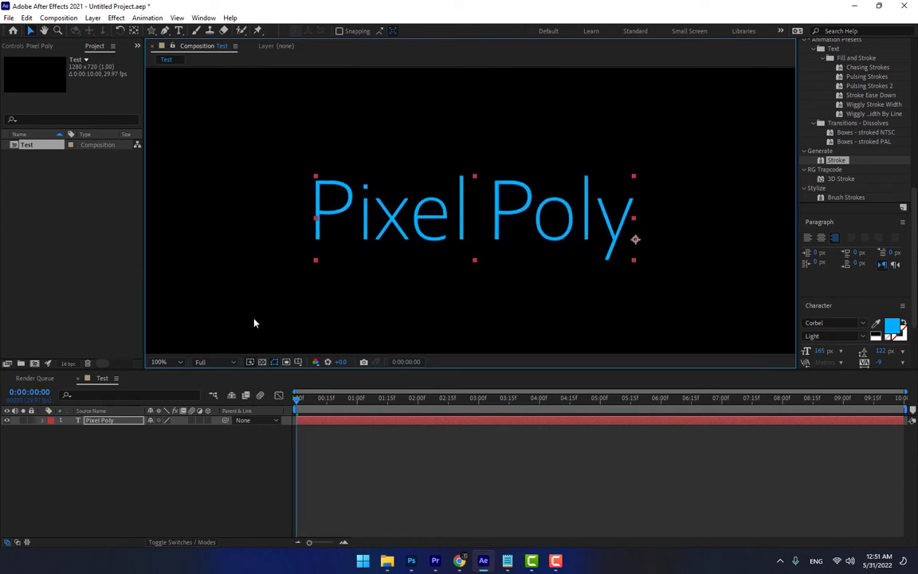
left_click(177, 362)
left_click(159, 153)
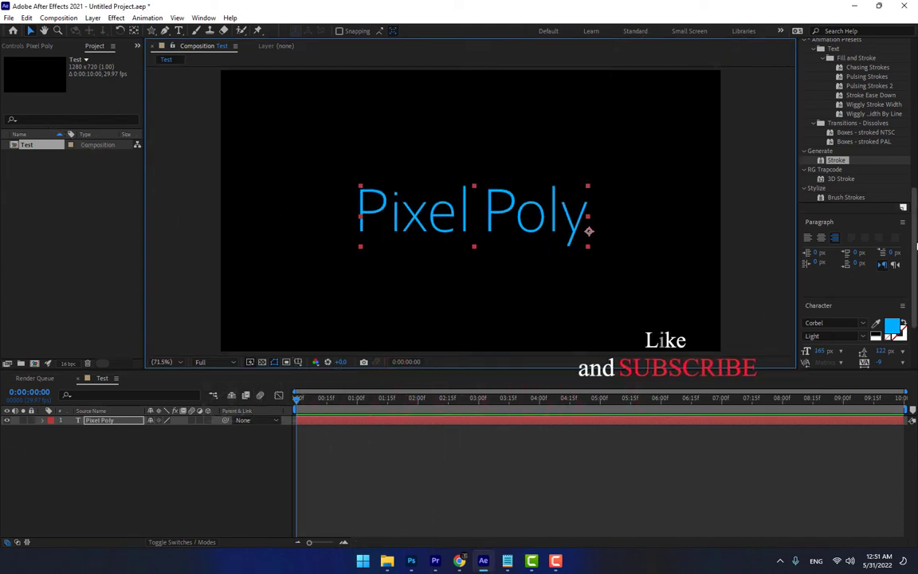
Search the effects for "cc pix" and apply CC Pixel Polly to the Pixel Poly text layer.
left_click_drag(916, 246, 915, 134)
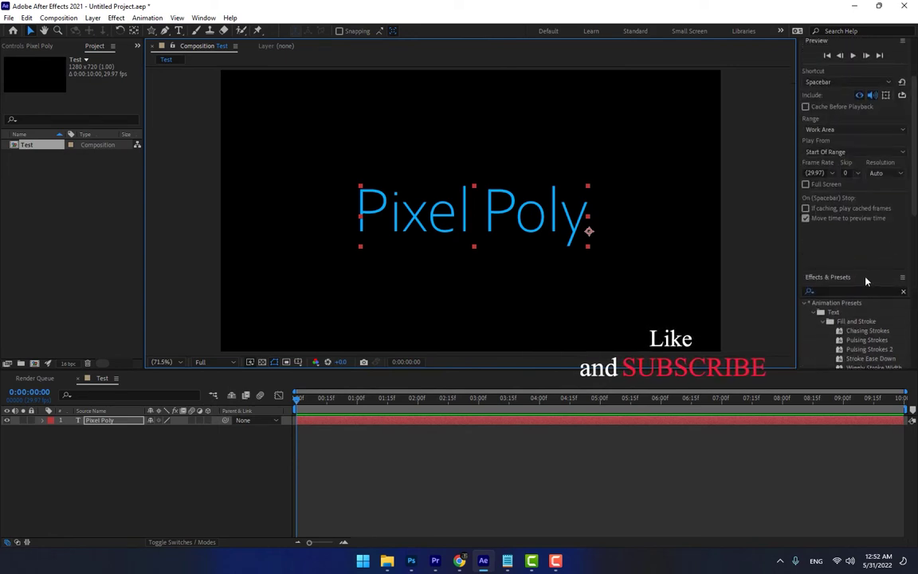
left_click(845, 291)
type("str")
key("BackSpace")
key("BackSpace")
type("cc pix")
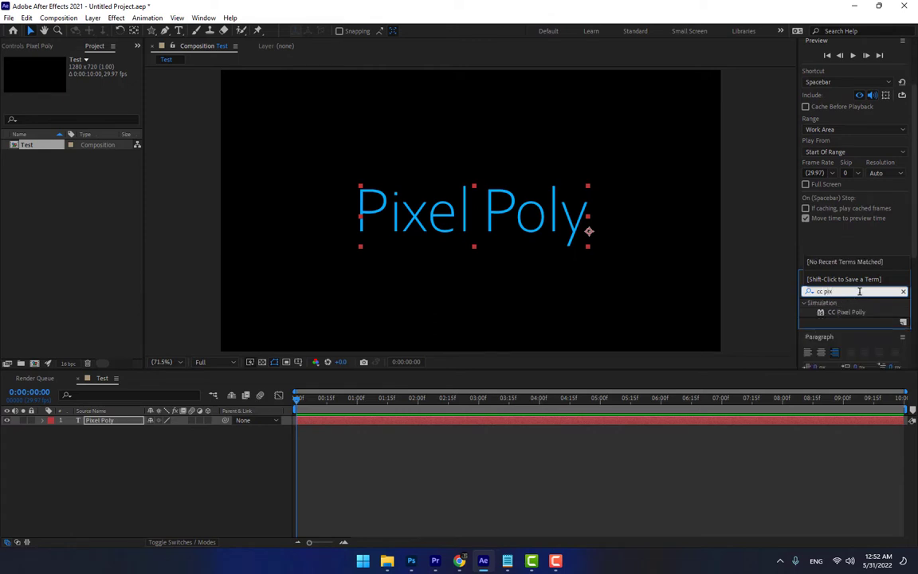
left_click_drag(845, 312, 515, 326)
At about frame 13, set Pixel Polly's Force to 116, Gravity 1.11, Direction Randomness 21%, Speed Randomness 34% and Grid Spacing 11, and preview it.
left_click_drag(298, 404, 323, 400)
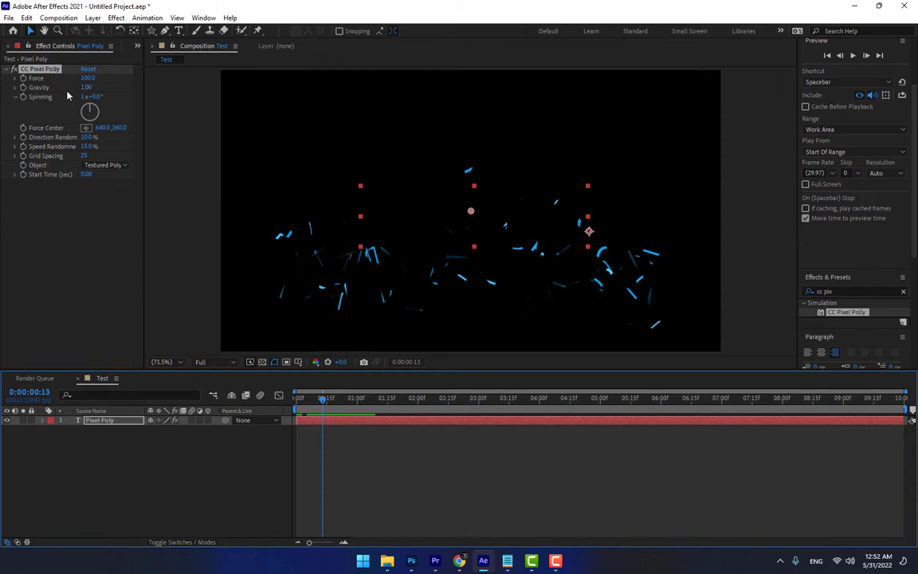
mouse_move(86, 87)
left_mouse_down()
mouse_move(79, 79)
mouse_move(97, 79)
left_mouse_up()
mouse_move(87, 139)
left_mouse_down()
mouse_move(97, 139)
mouse_move(95, 152)
mouse_move(78, 155)
left_mouse_up()
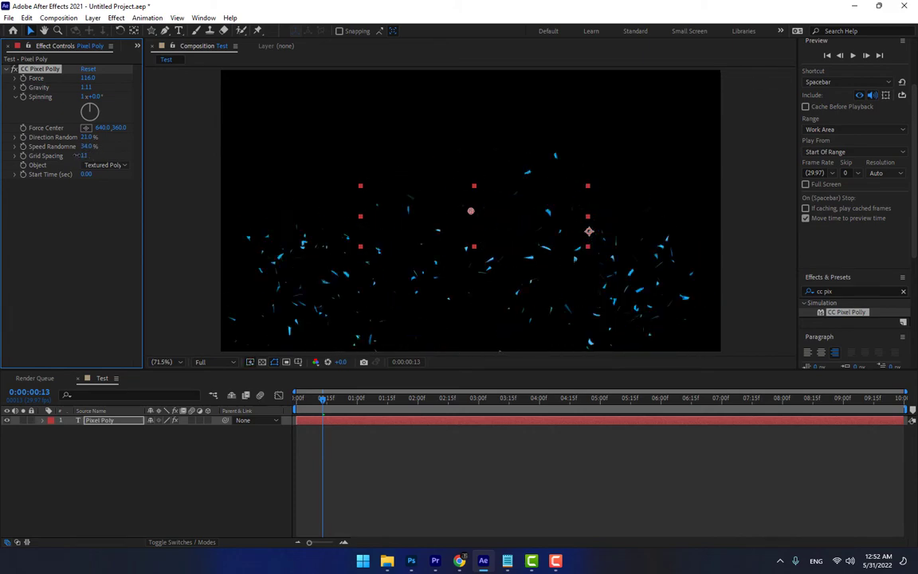
key("space")
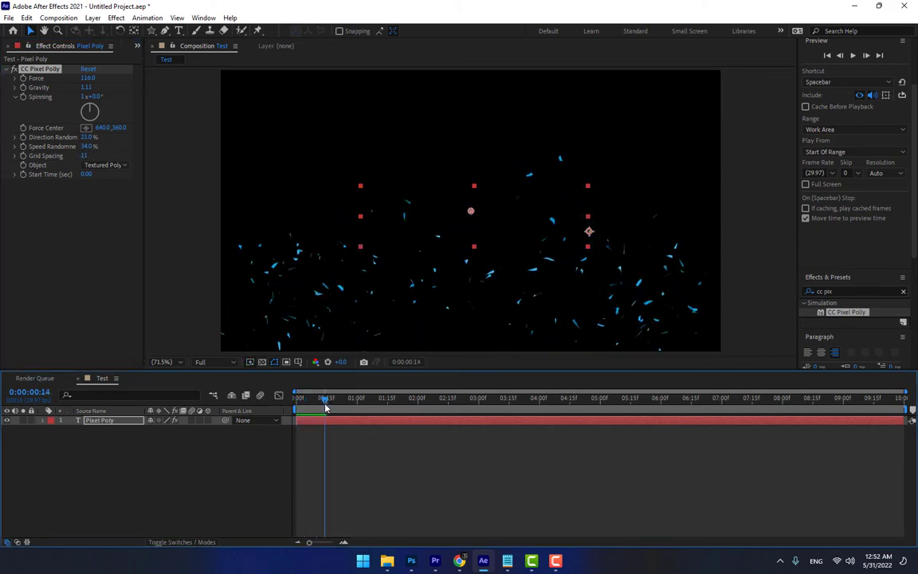
Lower Pixel Polly's Gravity to 0.17 and play back the scattering text.
left_click_drag(86, 89, 99, 148)
key("space")
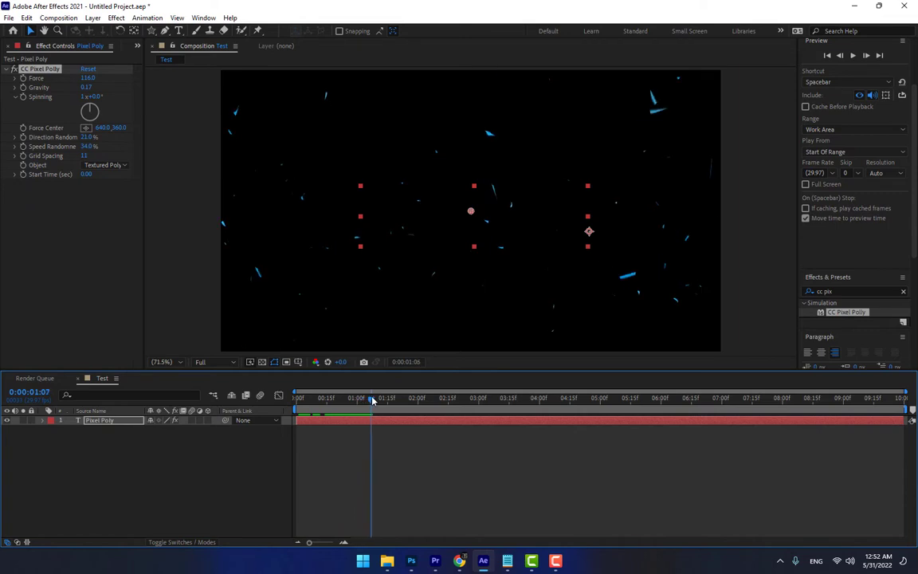
left_click_drag(423, 391, 319, 391)
Delete the CC Pixel Polly effect from the text layer and check the list of CC effects in Notepad.
left_click(38, 70)
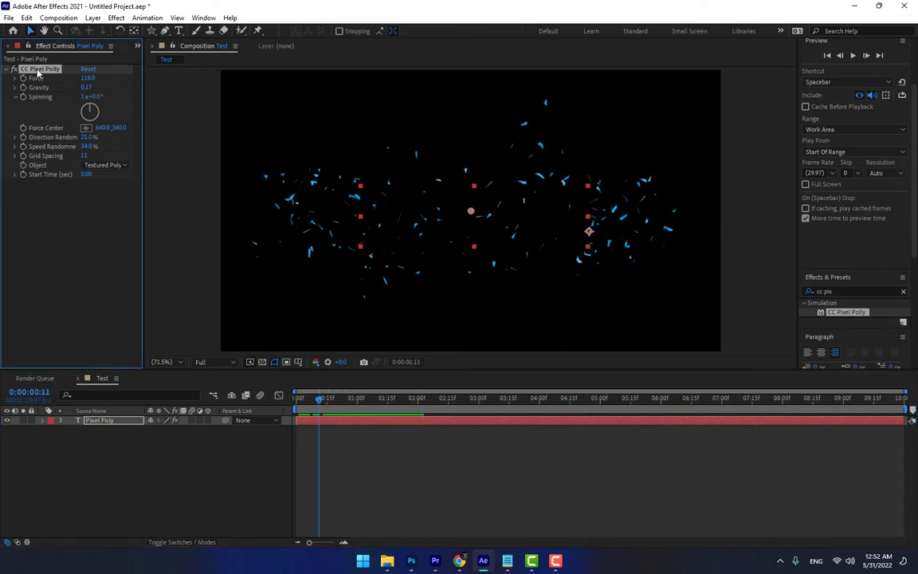
key("Delete")
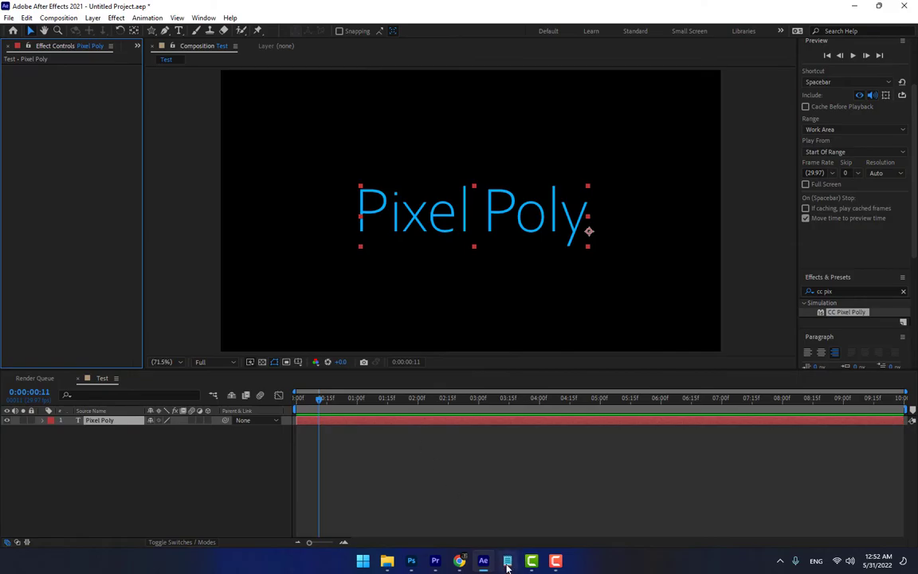
left_click(507, 563)
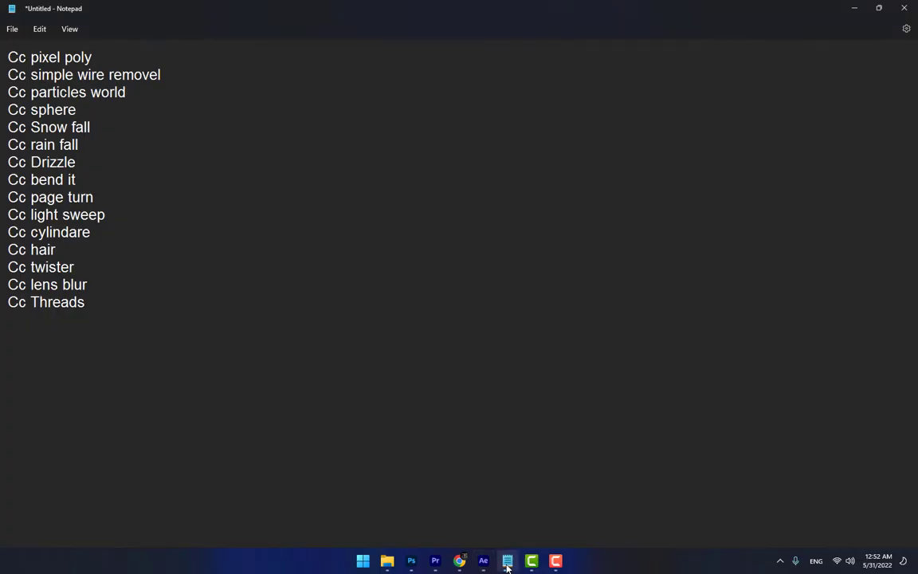
key("alt+Tab")
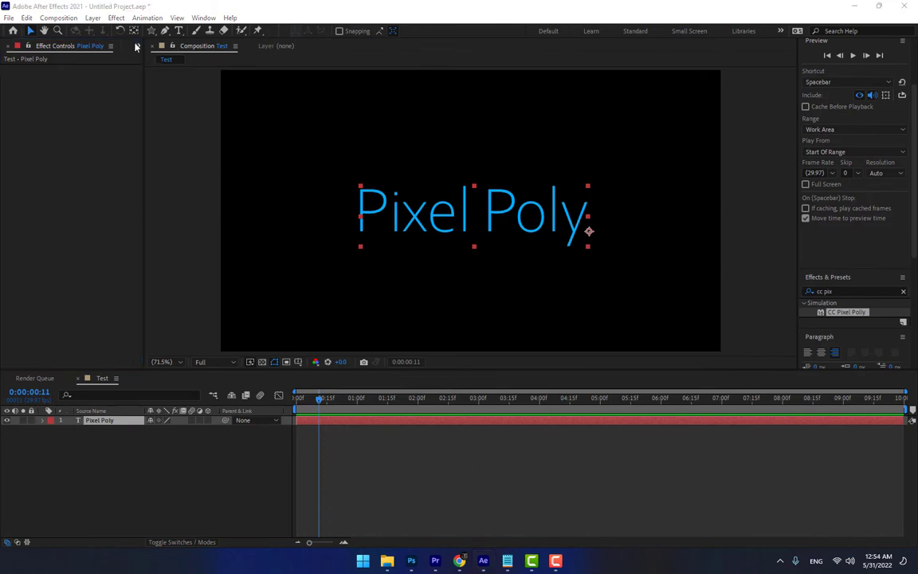
Import hqdefault.jpg from the Desktop and create a new composition from the image.
left_click(135, 48)
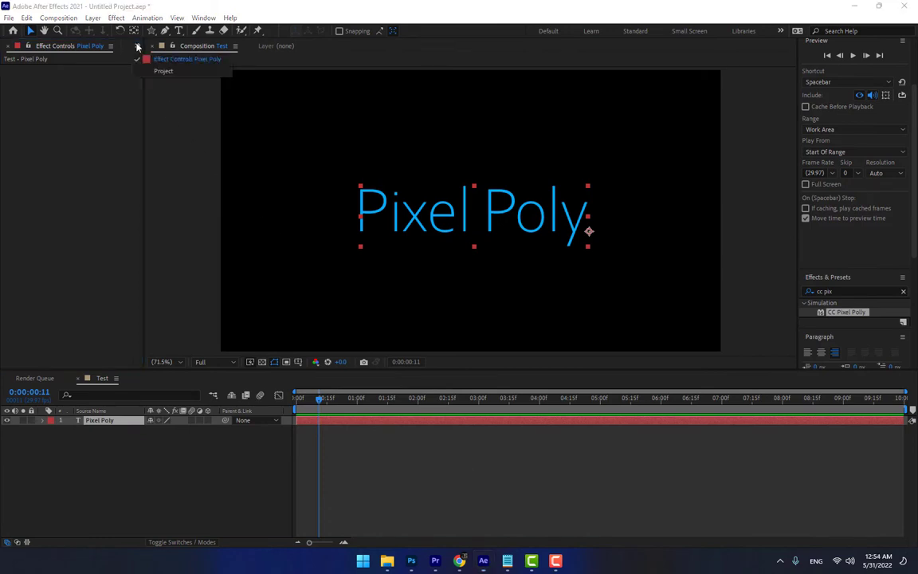
left_click(157, 65)
key("ctrl+i")
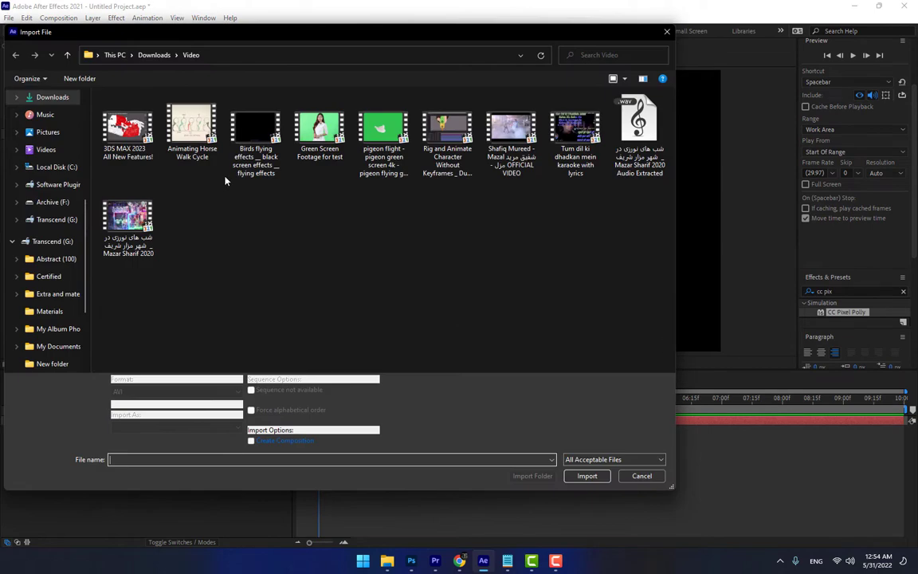
left_click(52, 176)
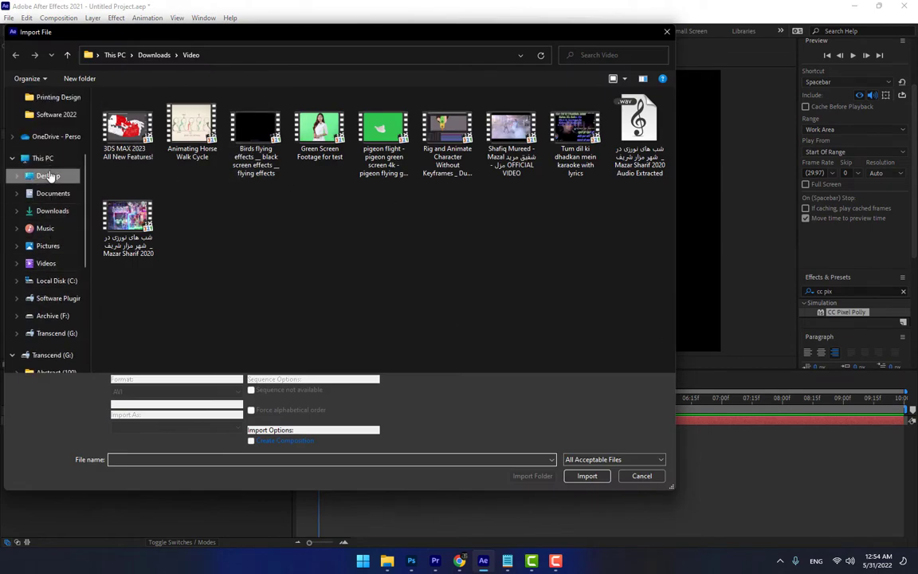
double_click(508, 131)
left_click_drag(40, 145, 34, 363)
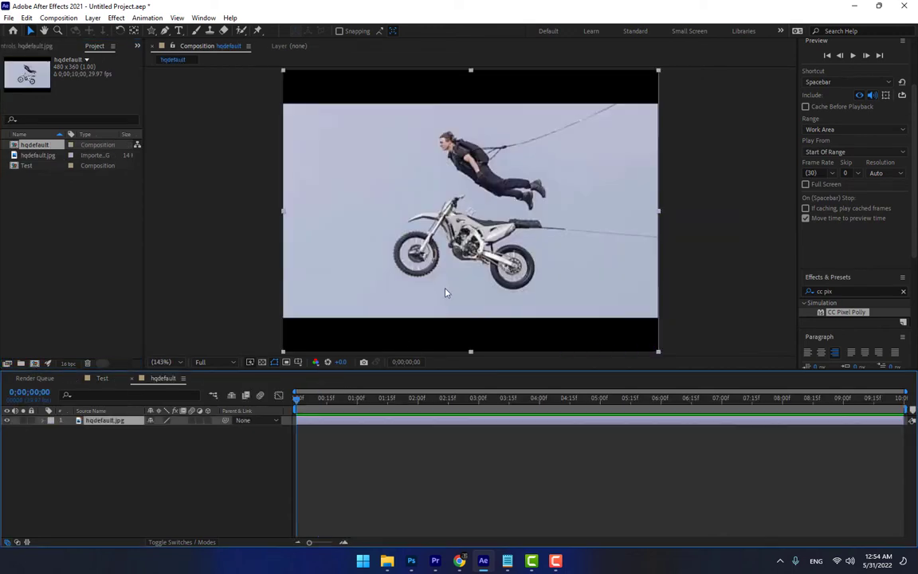
Consult the effect list in Notepad, find CC Simple Wire Removal and apply it to the hqdefault.jpg layer.
left_click(507, 562)
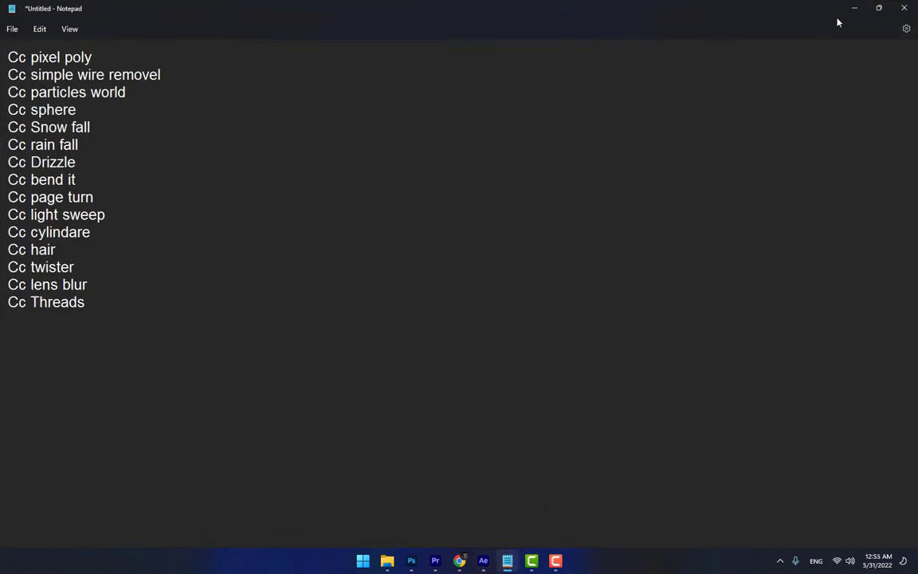
left_click(855, 8)
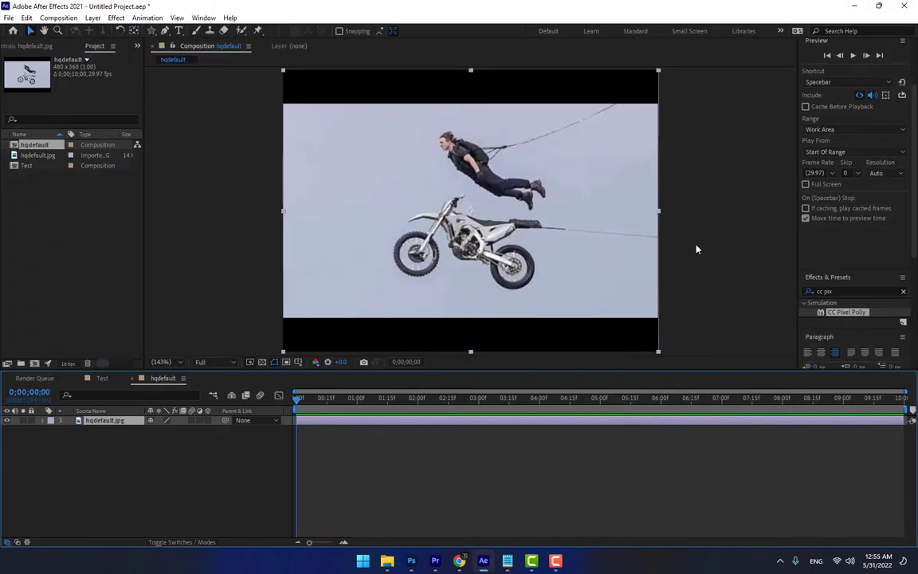
left_click(827, 291)
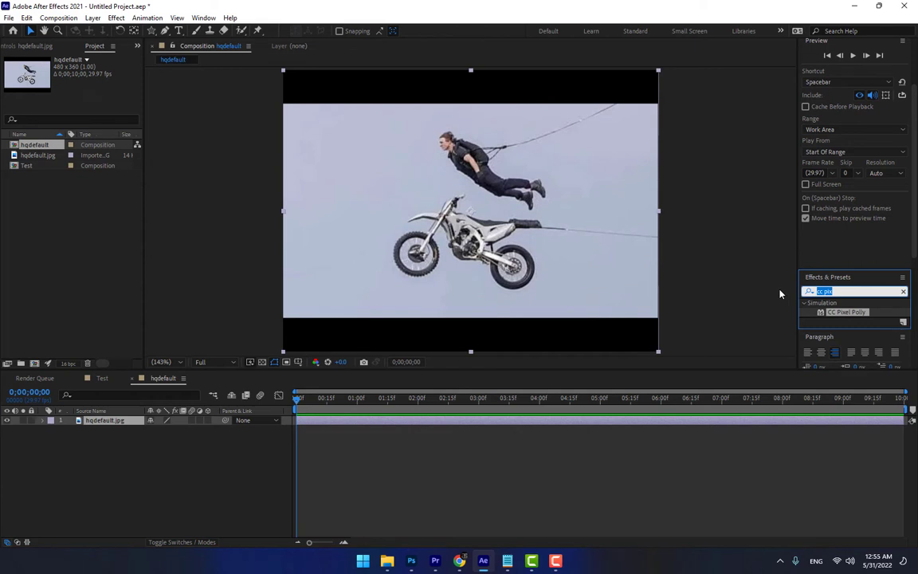
type("cc som")
key("BackSpace")
type("im")
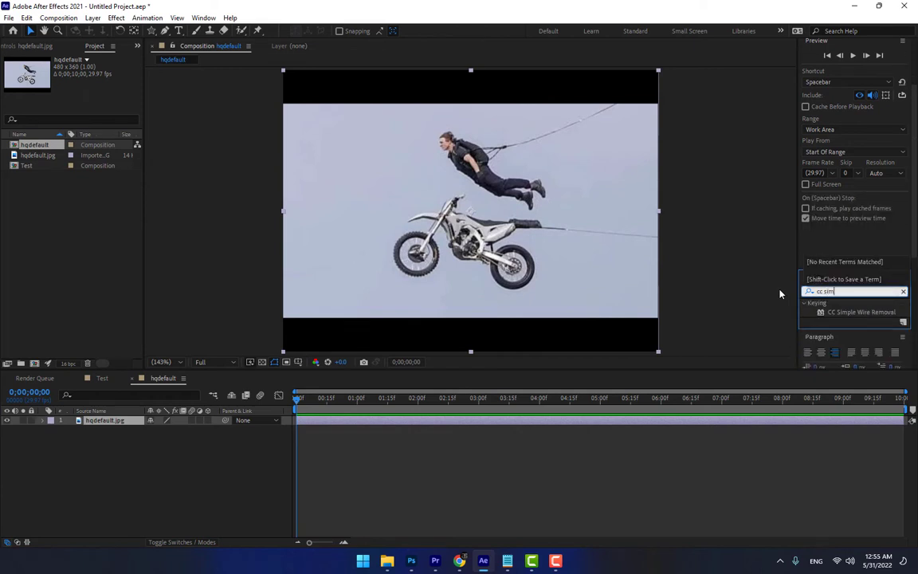
left_click_drag(827, 313, 498, 239)
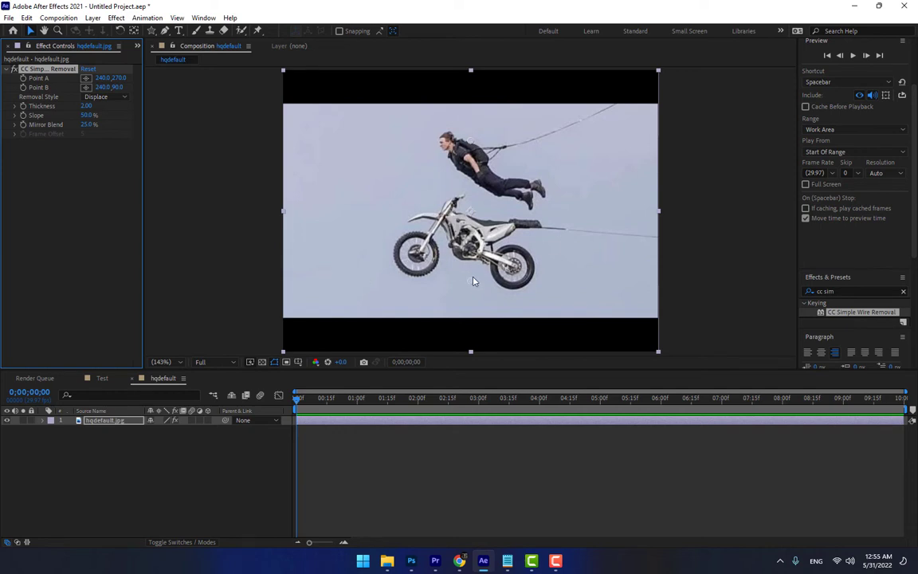
Place Point A at the motorcycle's rear (328.8, 200.1) and Point B at the wire's far end (485.4, 213.7), with Thickness 7.90.
left_click_drag(471, 286, 541, 225)
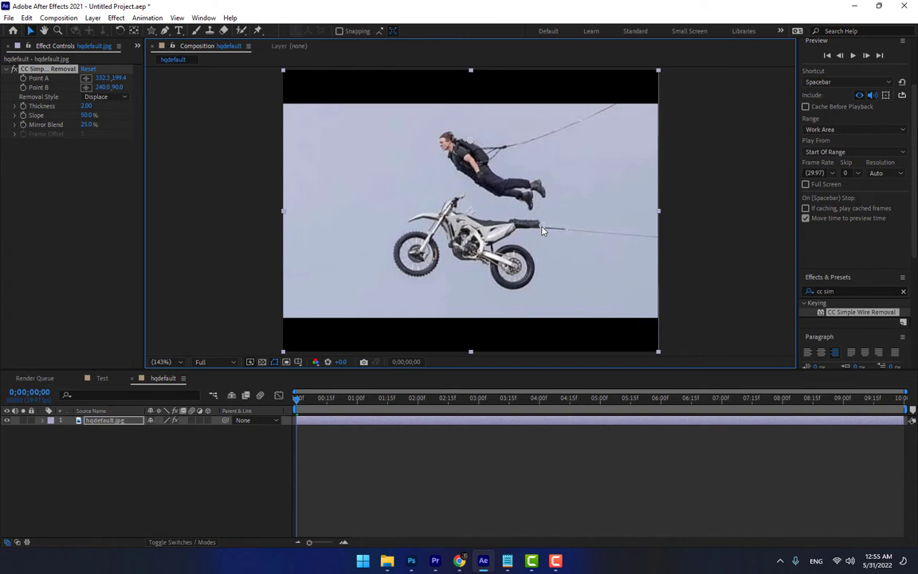
left_click_drag(471, 141, 662, 236)
left_click_drag(542, 231, 539, 231)
left_click_drag(86, 106, 102, 105)
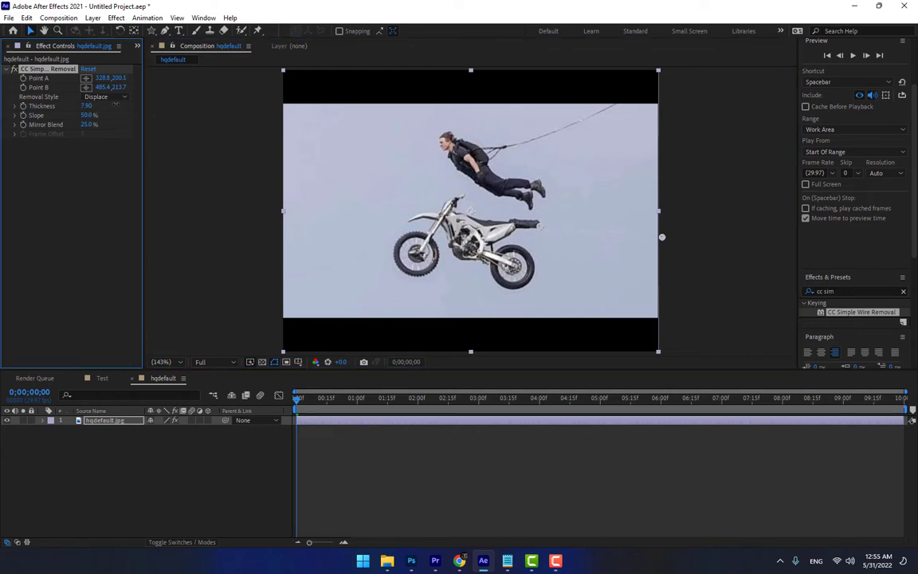
left_click(478, 462)
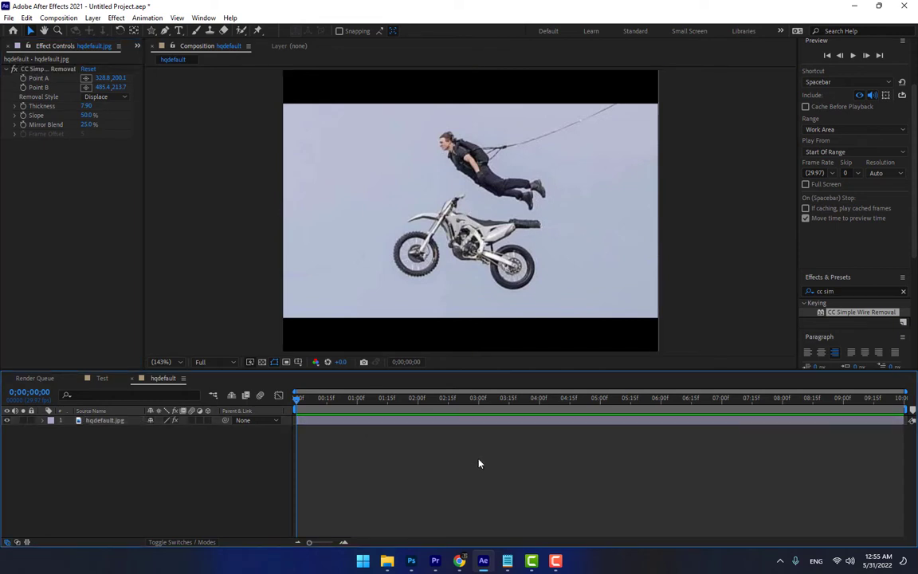
left_click(116, 421)
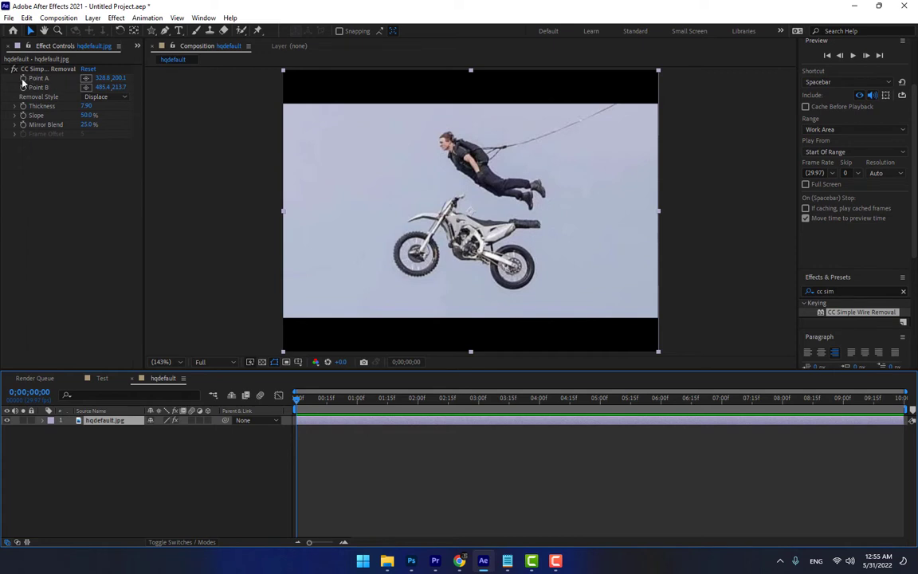
Consult the effect list in Notepad, return to the Test composition and create a solid named Particles.
key("alt+Tab")
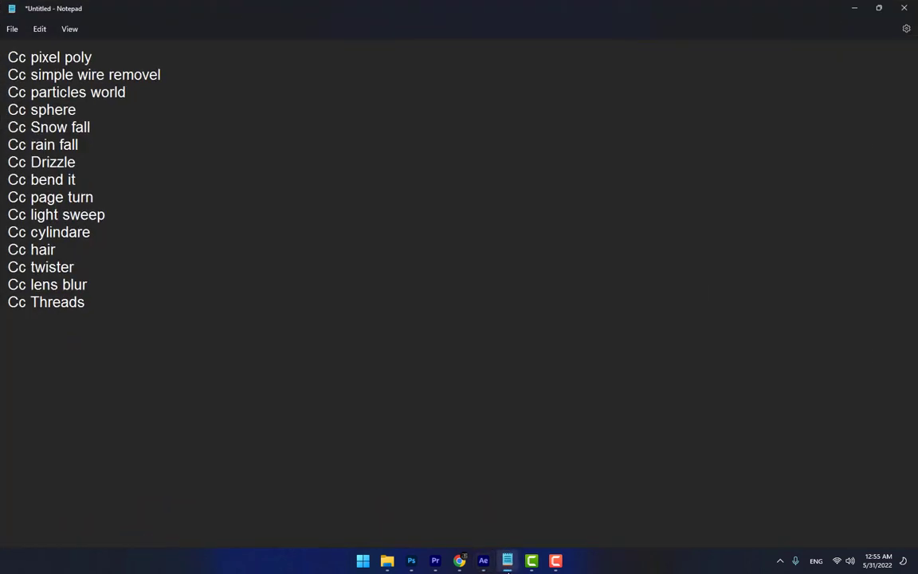
key("alt+Tab")
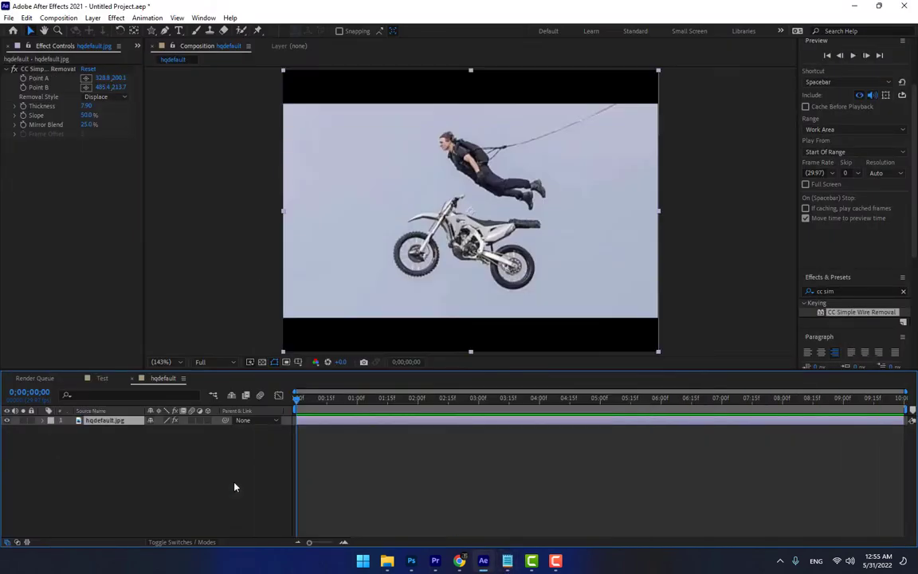
left_click(102, 380)
left_click(167, 490)
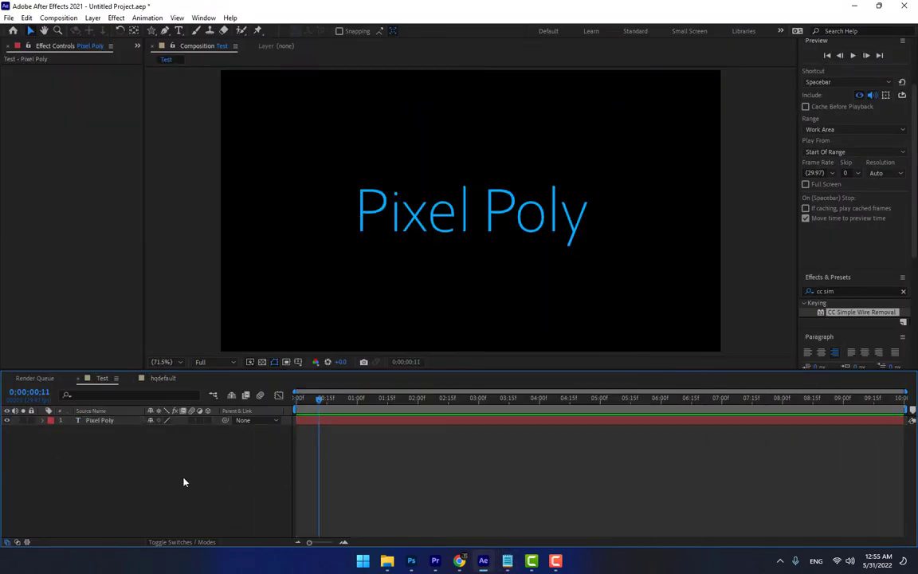
mouse_move(296, 400)
left_mouse_down()
mouse_move(379, 406)
mouse_move(307, 405)
left_mouse_up()
right_click(199, 322)
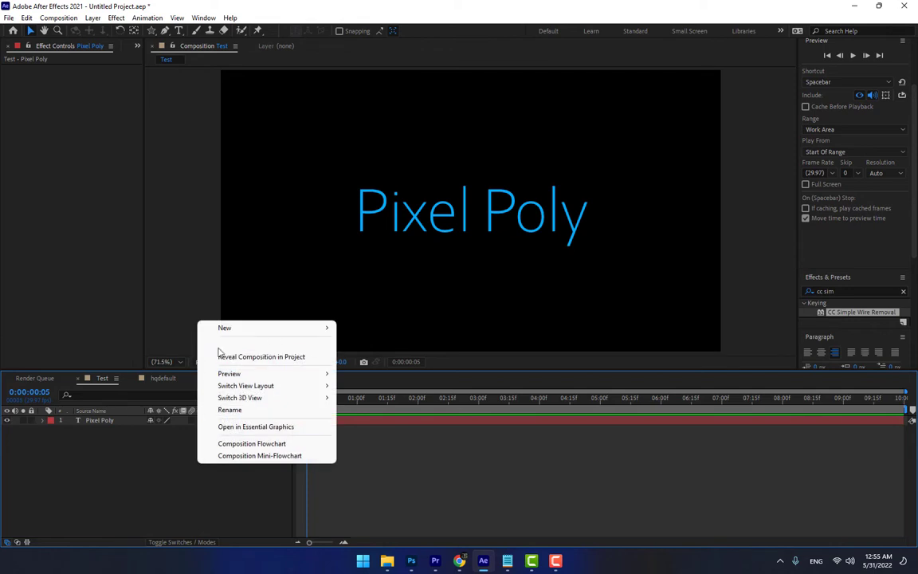
mouse_move(225, 328)
left_click(420, 357)
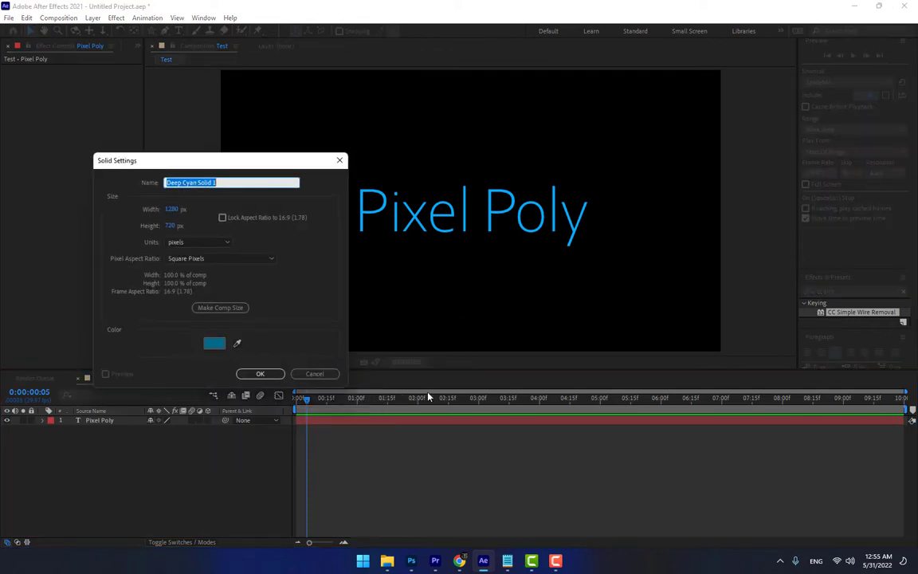
type("Particles")
key("Return")
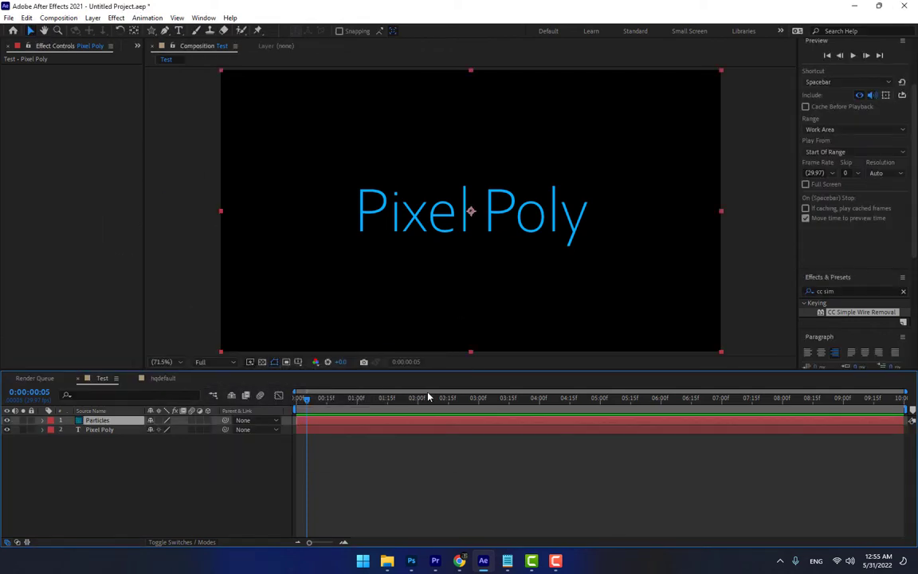
Apply CC Particle World to the Particles solid and preview the particle animation.
left_click(862, 288)
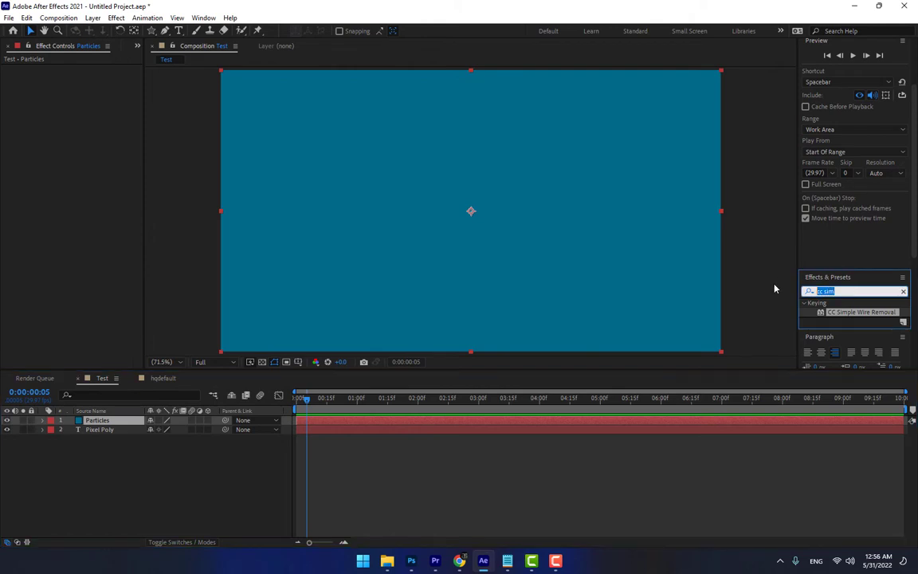
type("cc par")
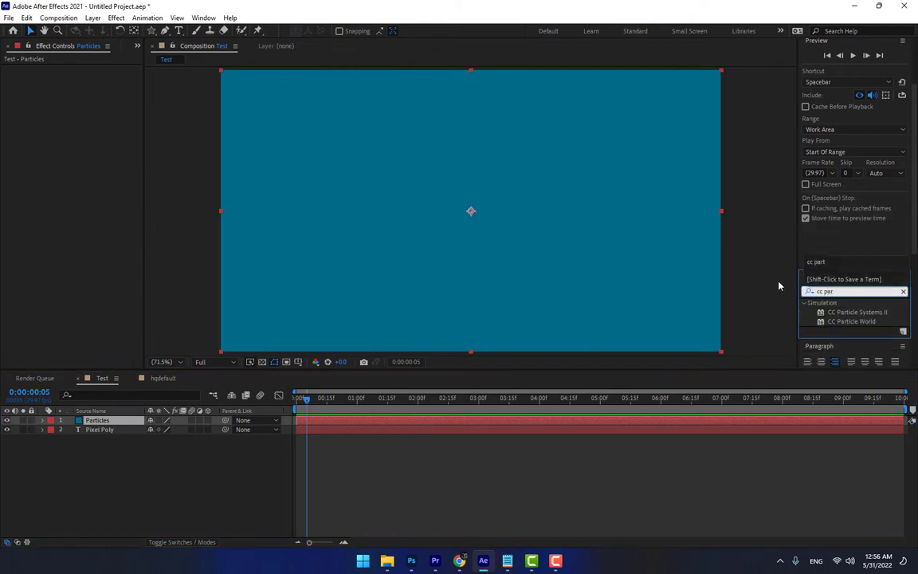
left_click_drag(833, 321, 556, 282)
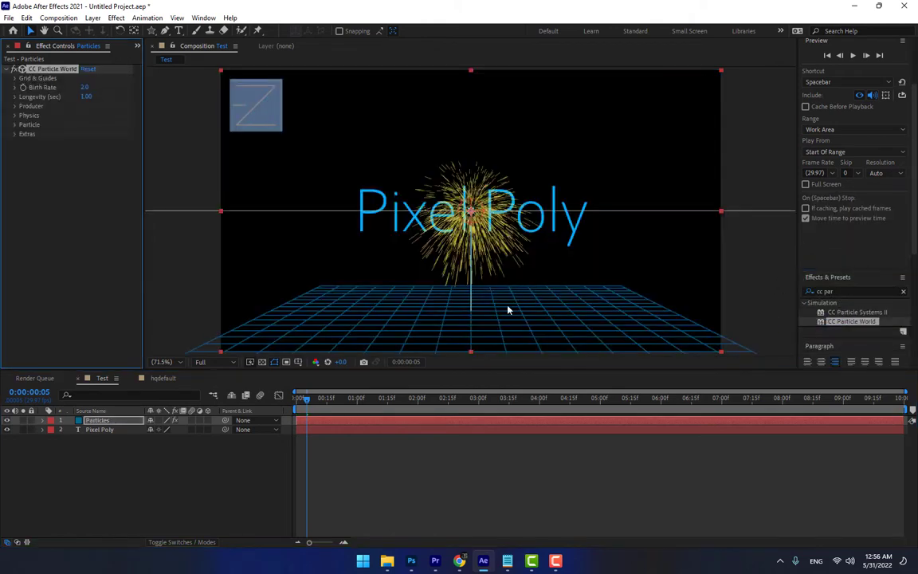
key("space")
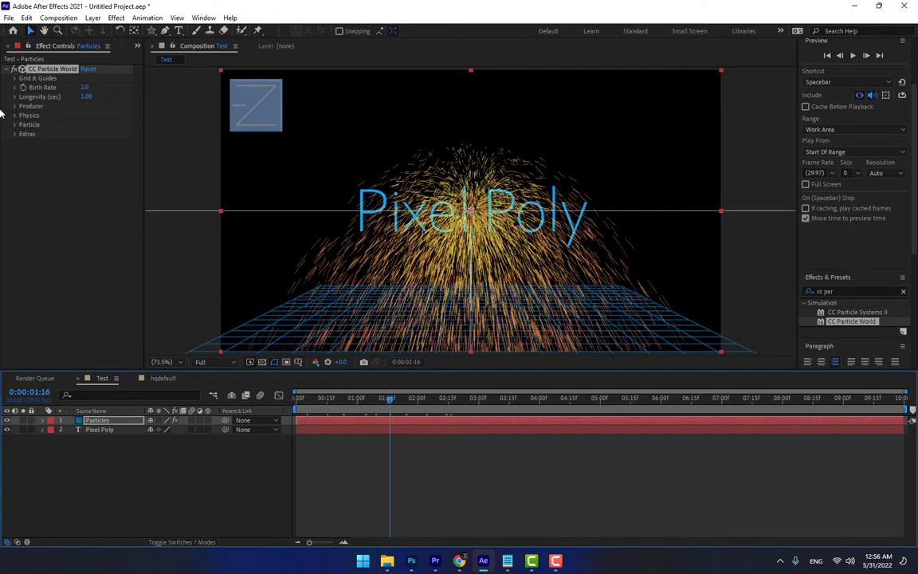
Spread the particle producer by setting Radius X to 2.165, Radius Y to 2.175 and Radius Z to 2.865.
left_click(15, 112)
left_click_drag(106, 144, 163, 154)
left_click_drag(93, 162, 178, 158)
left_click_drag(86, 144, 157, 162)
left_click(176, 168)
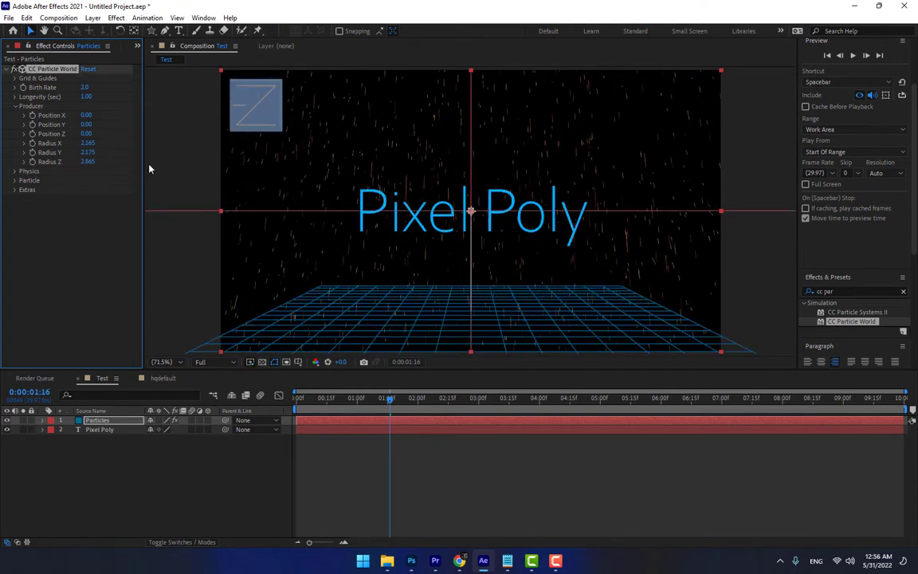
Set the Particle Type of CC Particle World to Faded Sphere and preview the particles along the timeline.
left_click(15, 171)
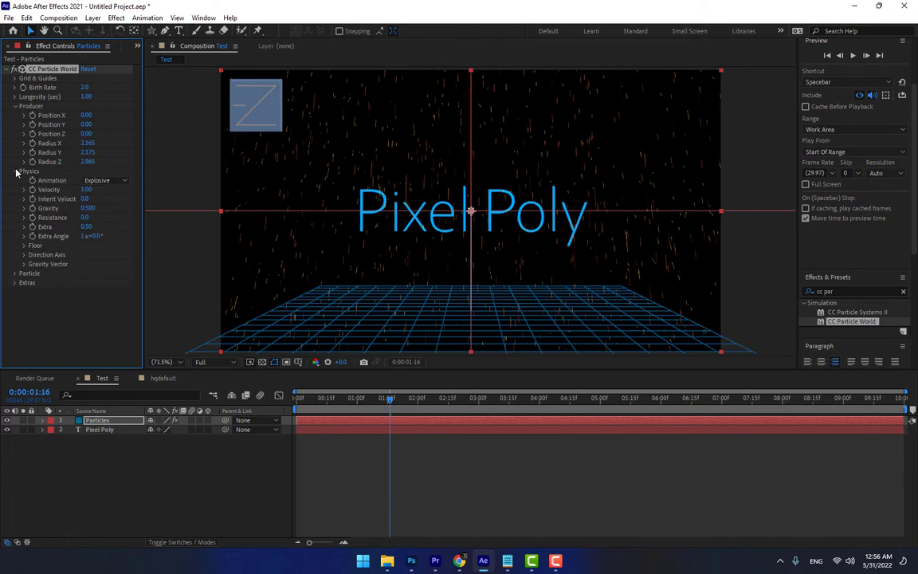
left_click(16, 274)
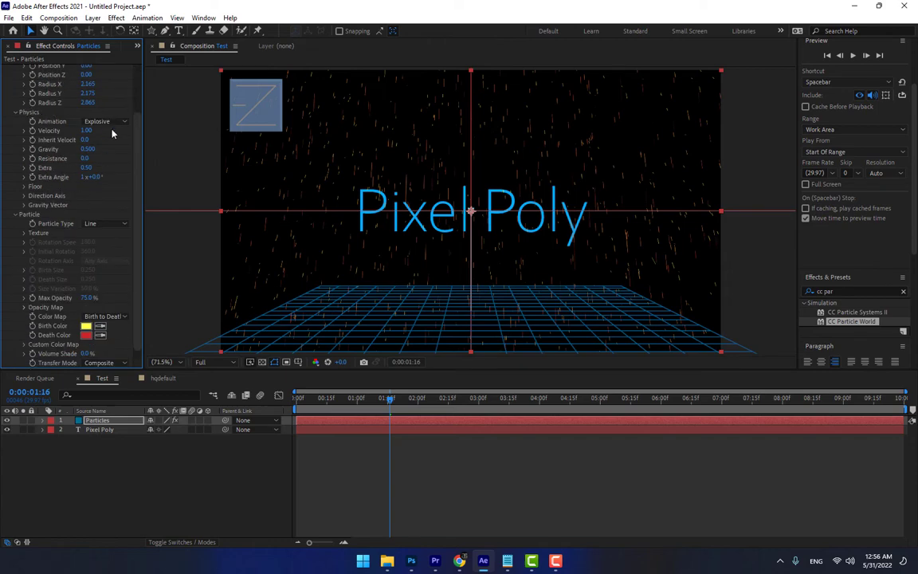
left_click(104, 223)
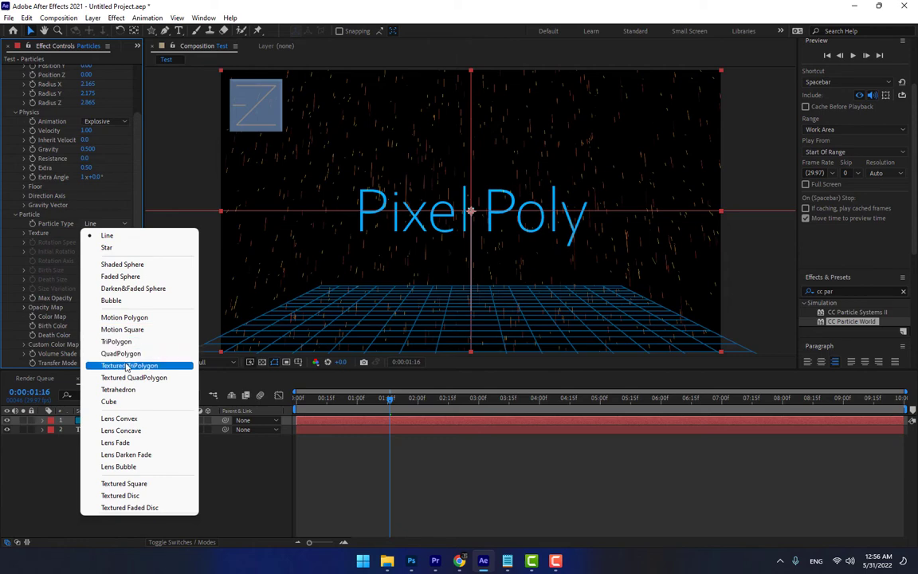
left_click(119, 276)
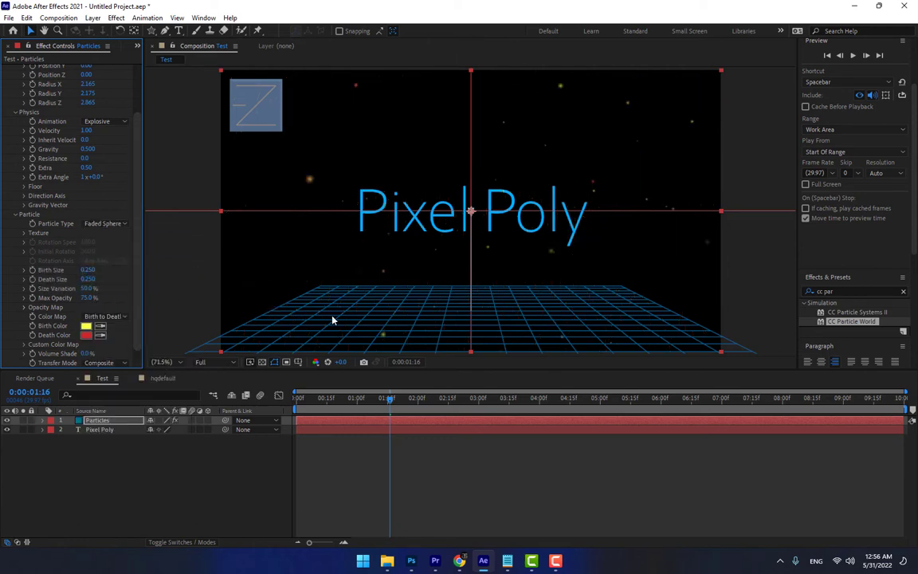
left_click_drag(400, 413, 444, 446)
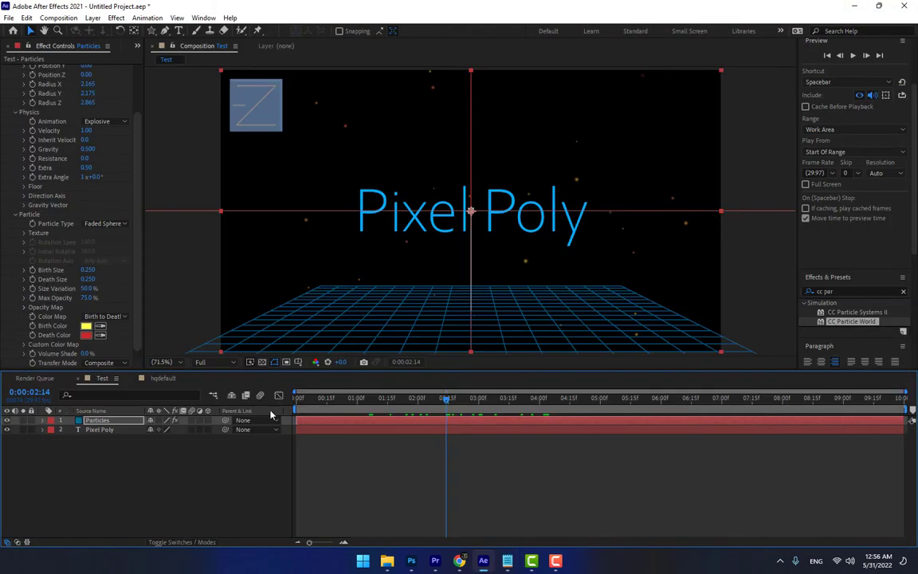
Delete the Particles and Pixel Poly layers and import 2k_mars.jpg from the Desktop Files folder.
left_click(103, 430, "shift")
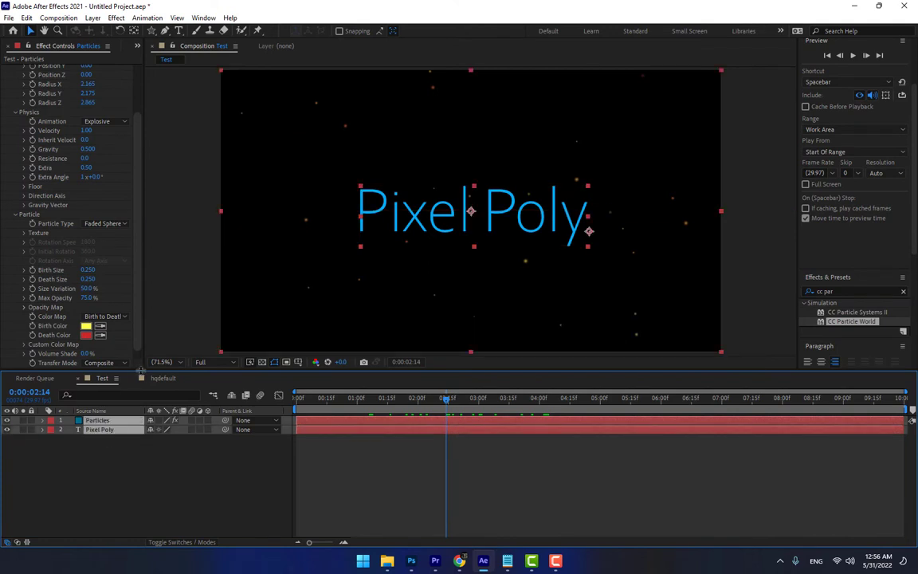
key("Delete")
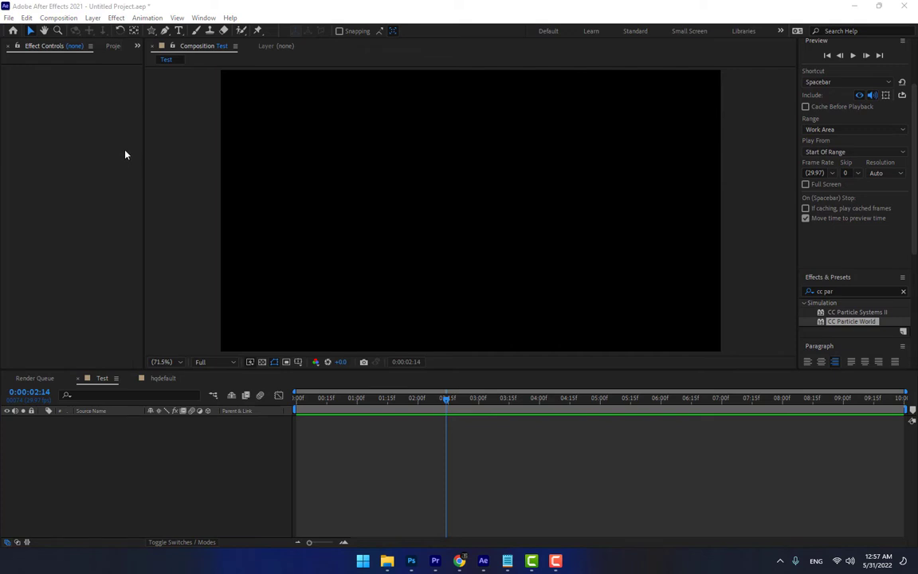
left_click(104, 46)
double_click(119, 254)
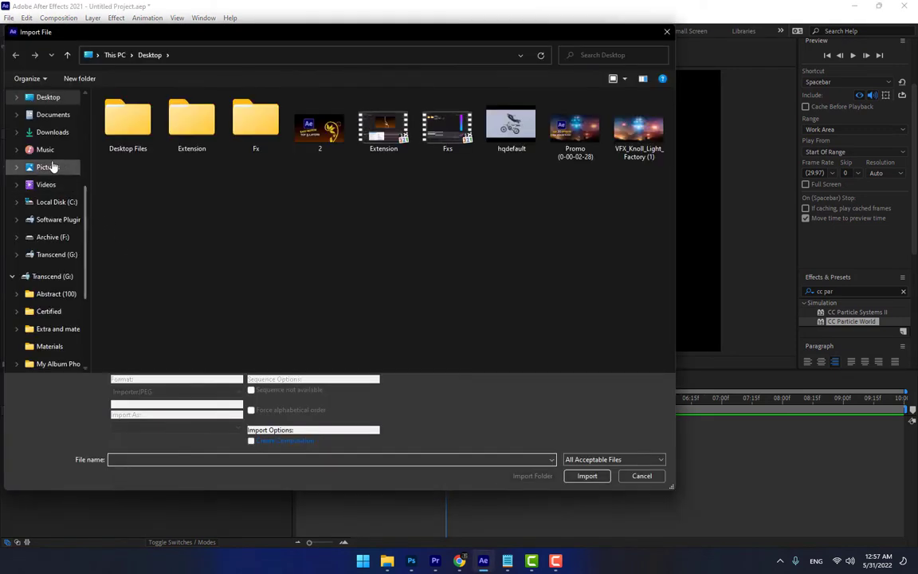
double_click(128, 121)
double_click(391, 138)
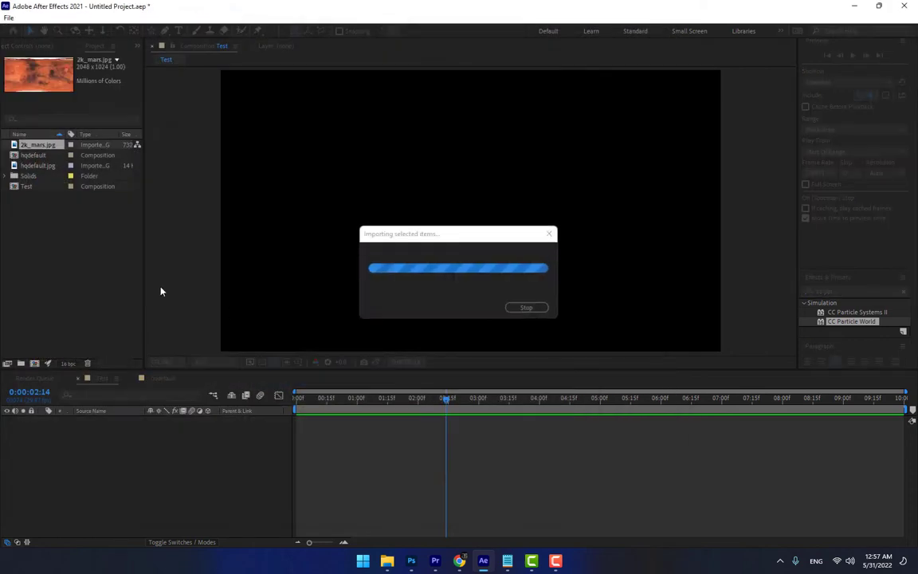
Add 2k_mars.jpg to the Test composition, scaled to 60% and centred in the frame.
left_click_drag(44, 145, 468, 220)
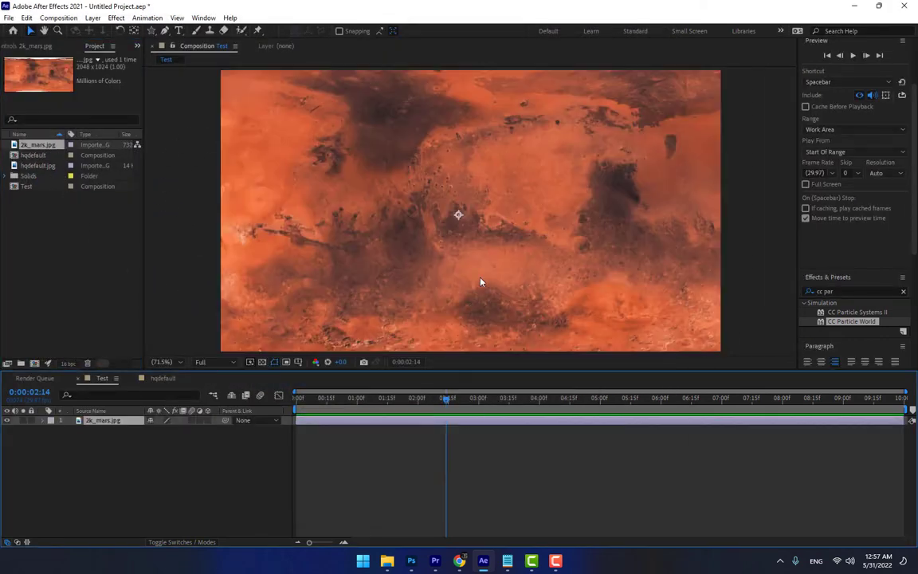
key("s")
mouse_move(172, 430)
left_mouse_down()
mouse_move(127, 431)
mouse_move(163, 435)
left_mouse_up()
left_click_drag(273, 283, 303, 278)
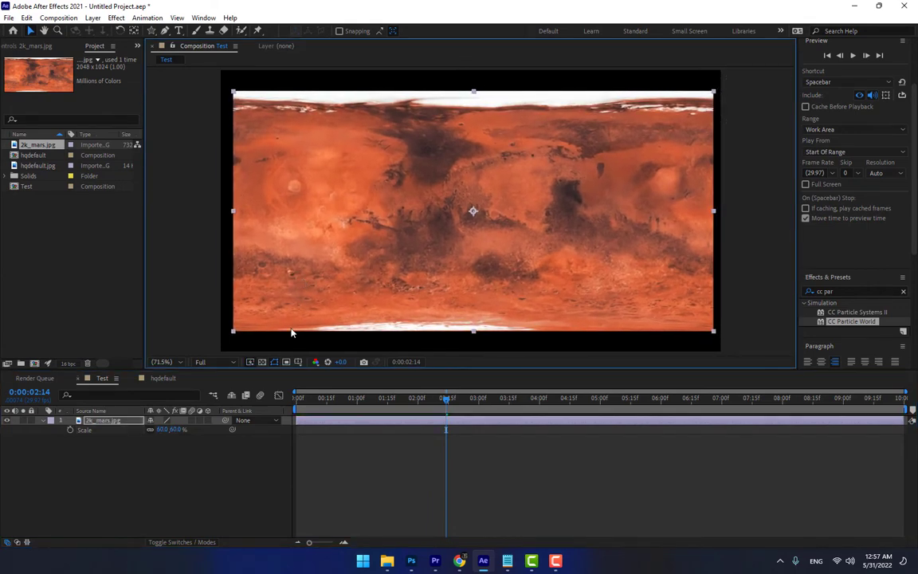
Apply CC Sphere to the 2k_mars.jpg layer with Radius 371.0 and Rotation Y 1x+36.0°.
left_click(847, 292)
type("cc sph")
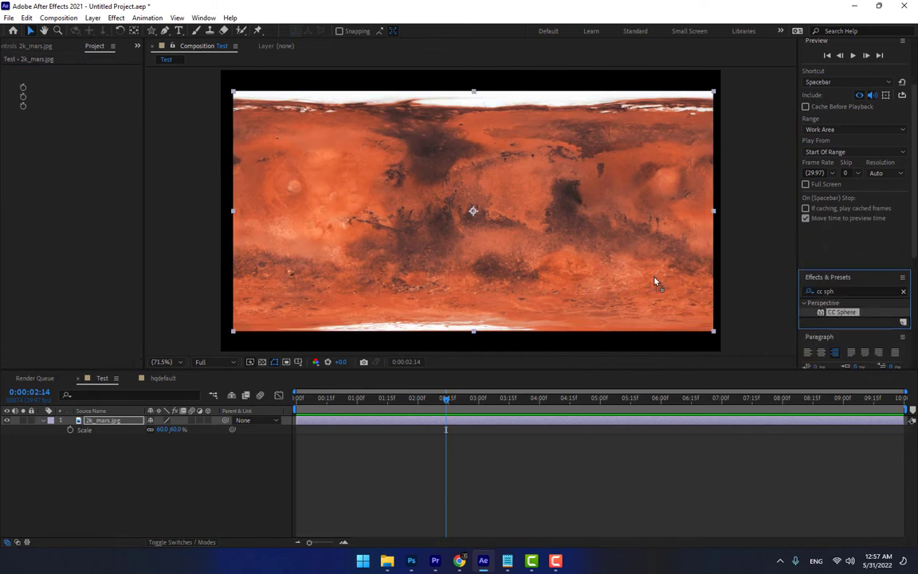
left_click_drag(655, 282, 567, 313)
left_click_drag(87, 87, 111, 212)
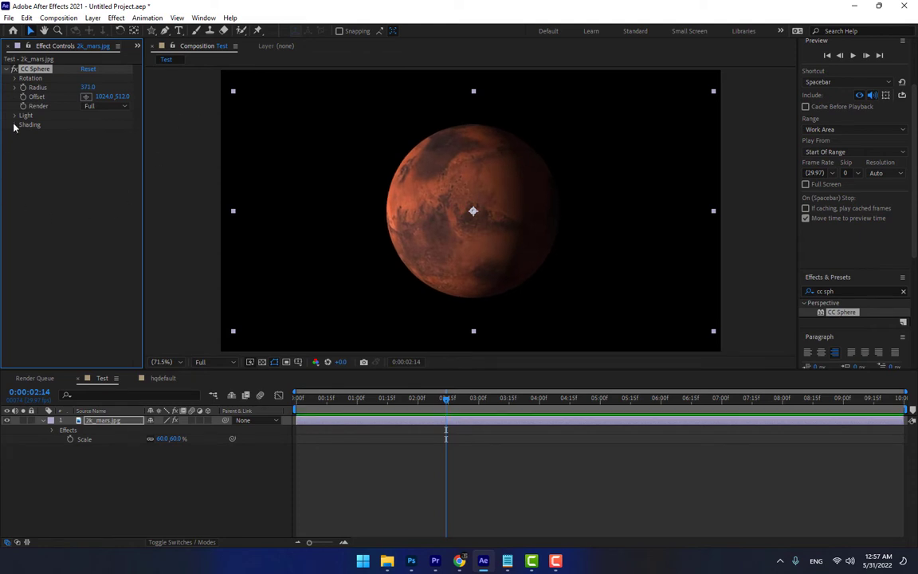
left_click_drag(94, 119, 323, 128)
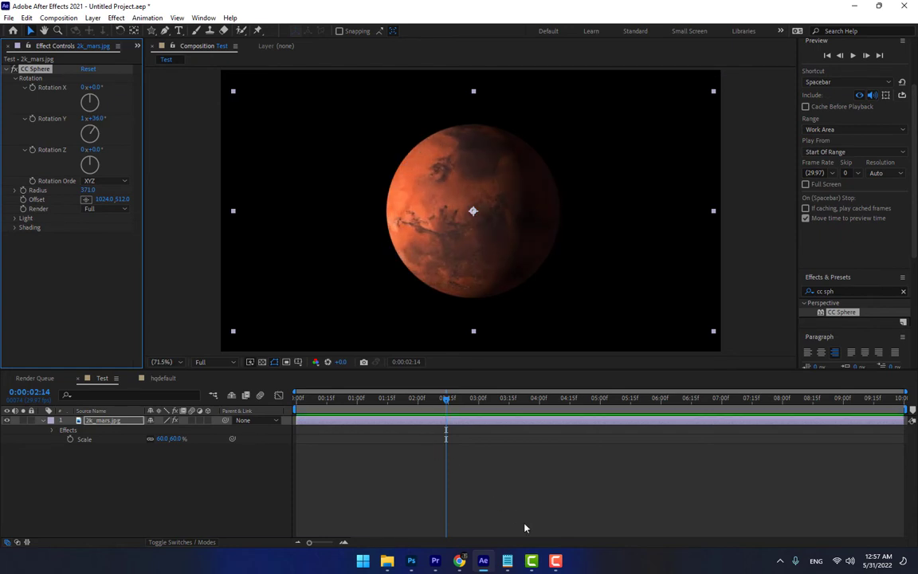
Consult the effect list in Notepad and create a solid named Rain above the Mars layer.
left_click(508, 561)
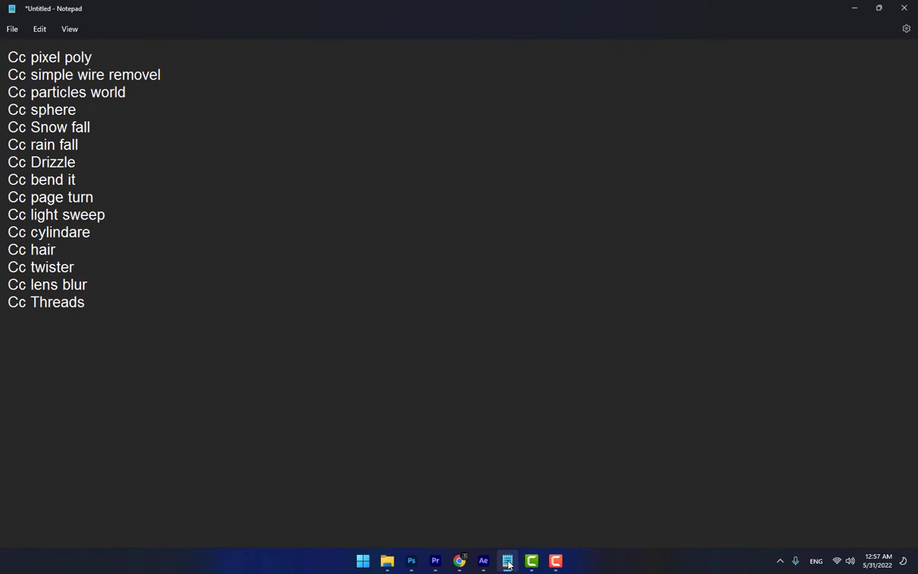
left_click(508, 562)
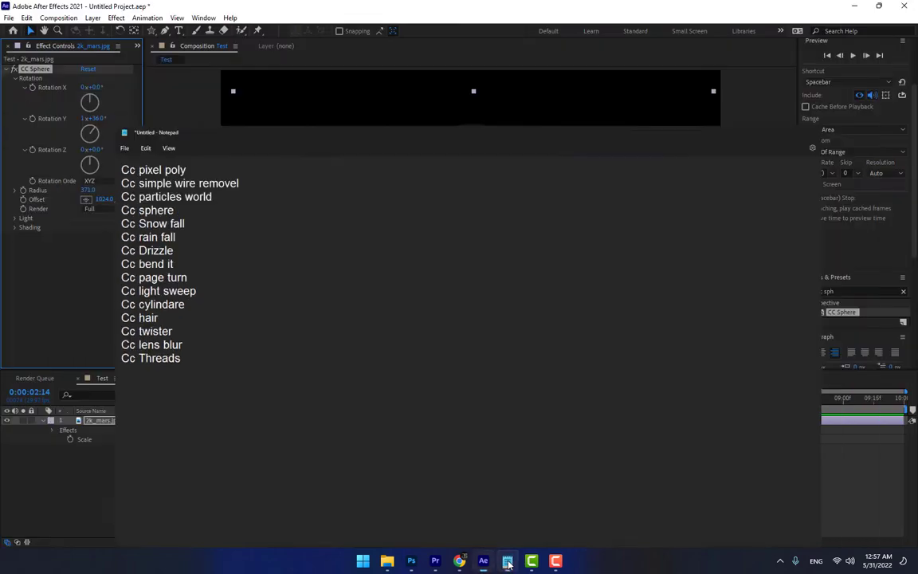
right_click(195, 481)
mouse_move(212, 363)
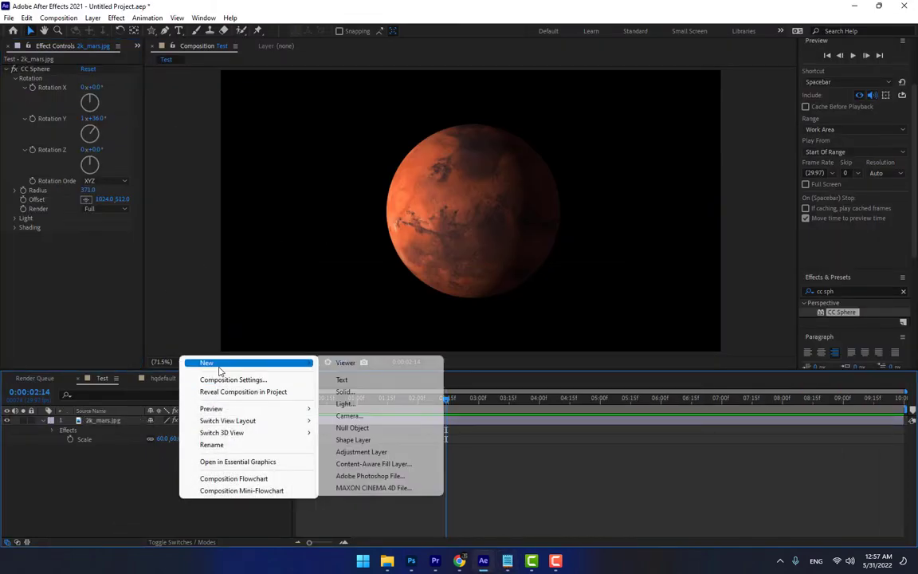
left_click(359, 391)
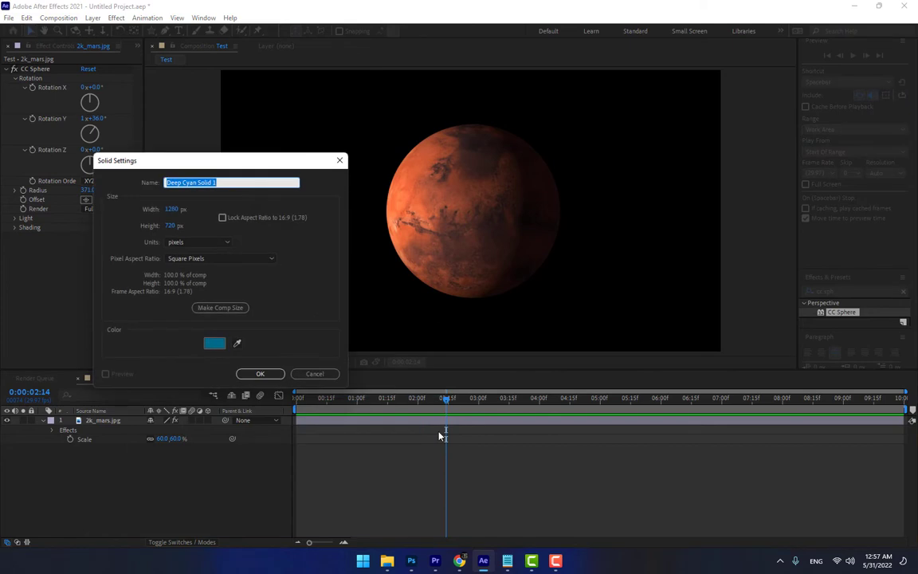
type("Rain")
key("Return")
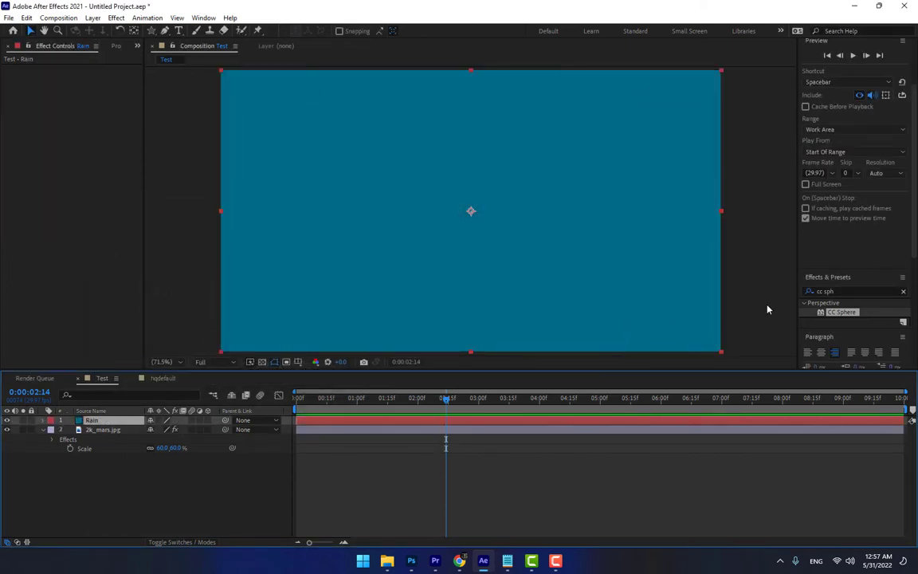
Find CC Rainfall among the effects and apply it to the Rain solid, leaving that layer selected.
left_click(855, 291)
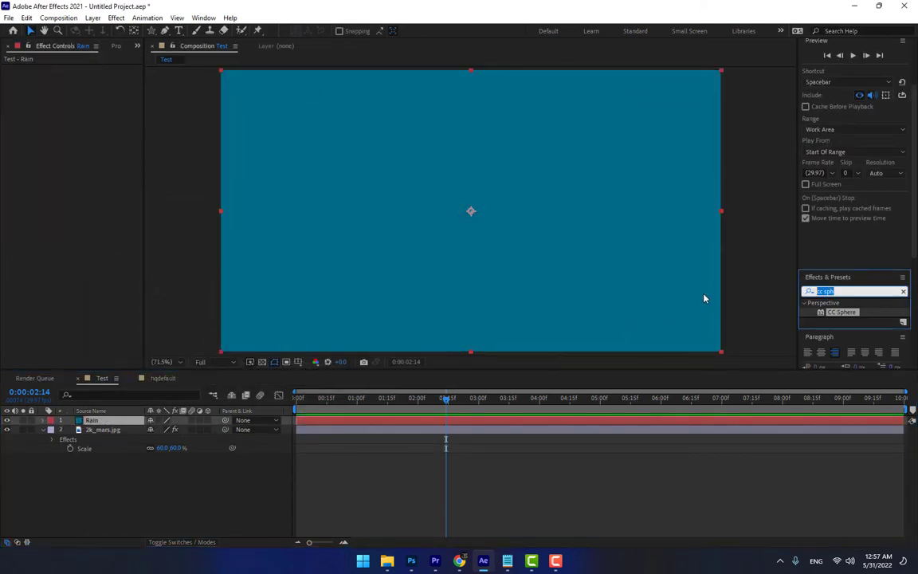
type("rain")
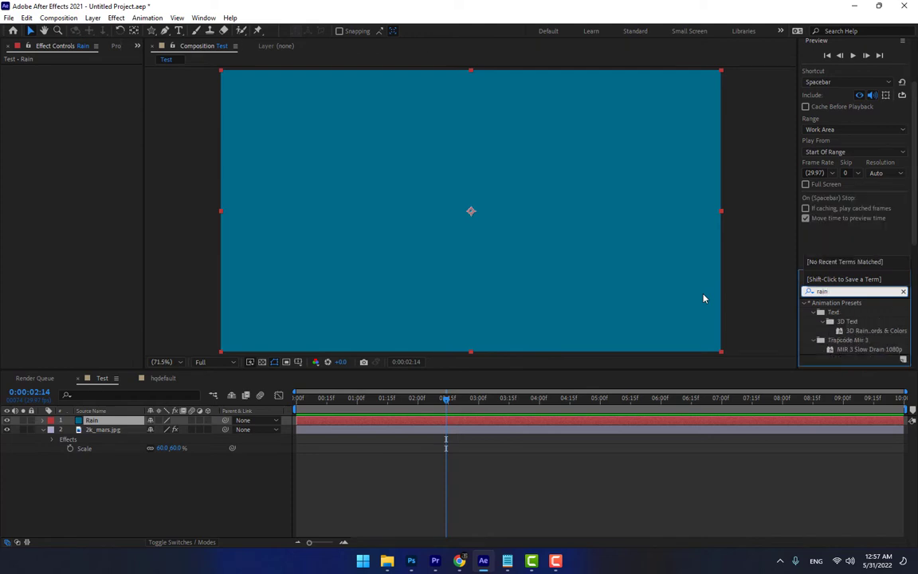
key("BackSpace")
key("BackSpace")
key("BackSpace")
key("BackSpace")
type("cc rai")
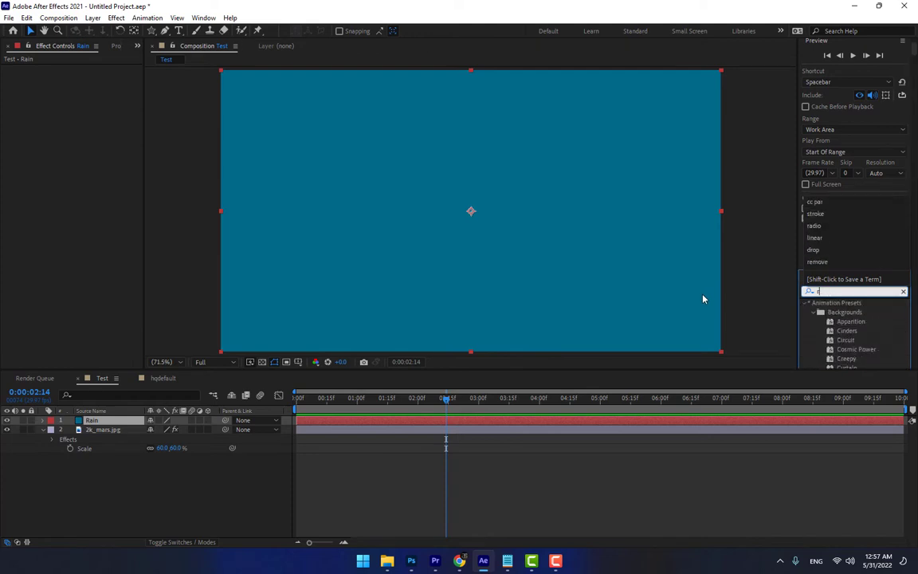
type("n")
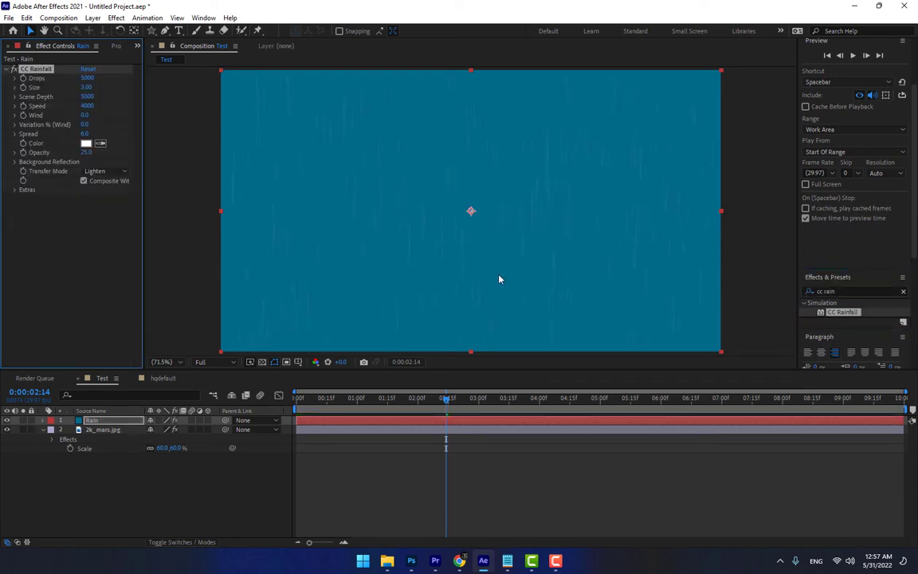
left_click(131, 422)
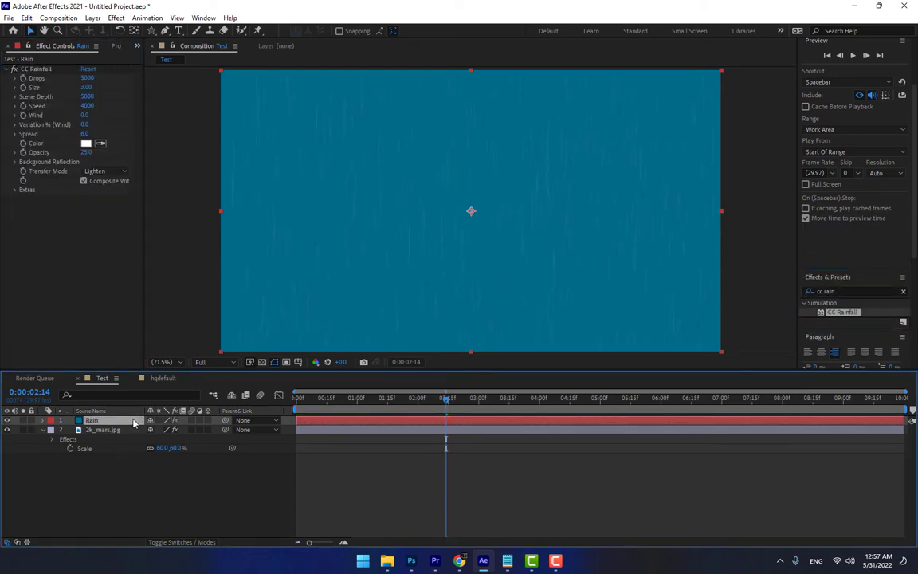
Change the Rain solid's color to black in its solid settings.
key("ctrl+shift+y")
left_click(722, 480)
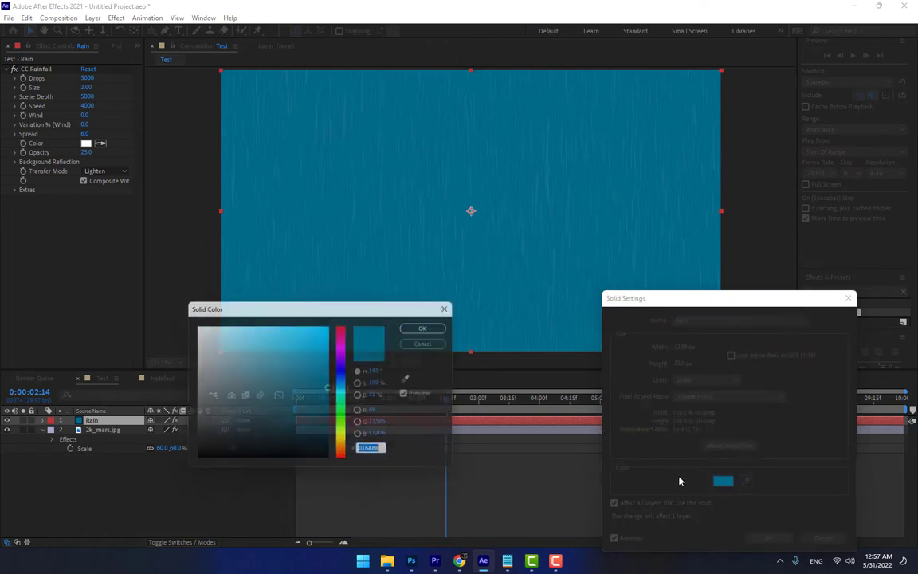
left_click(272, 462)
left_click(433, 325)
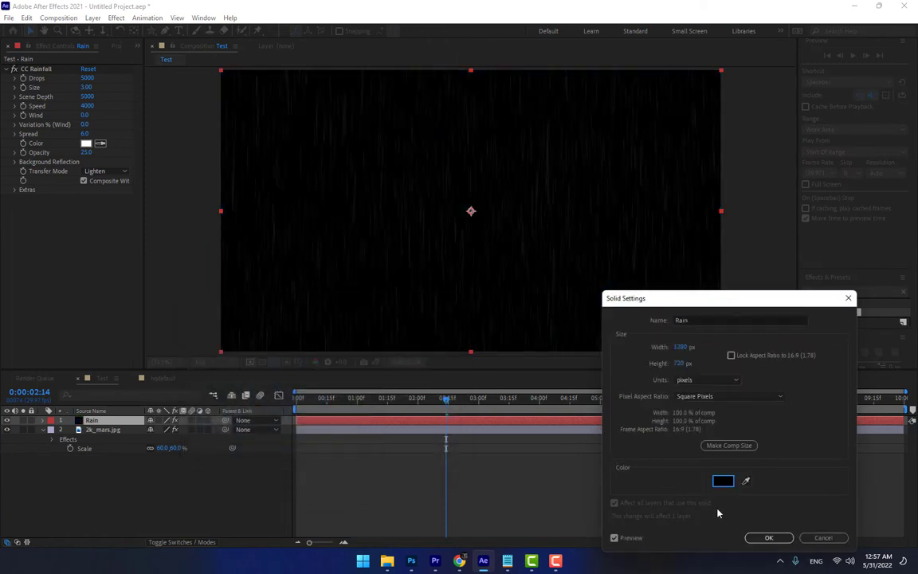
left_click(769, 537)
Set the Rain layer's blending mode to Add and scrub ahead to 0:00:04:02 to check the rain over Mars.
key("F4")
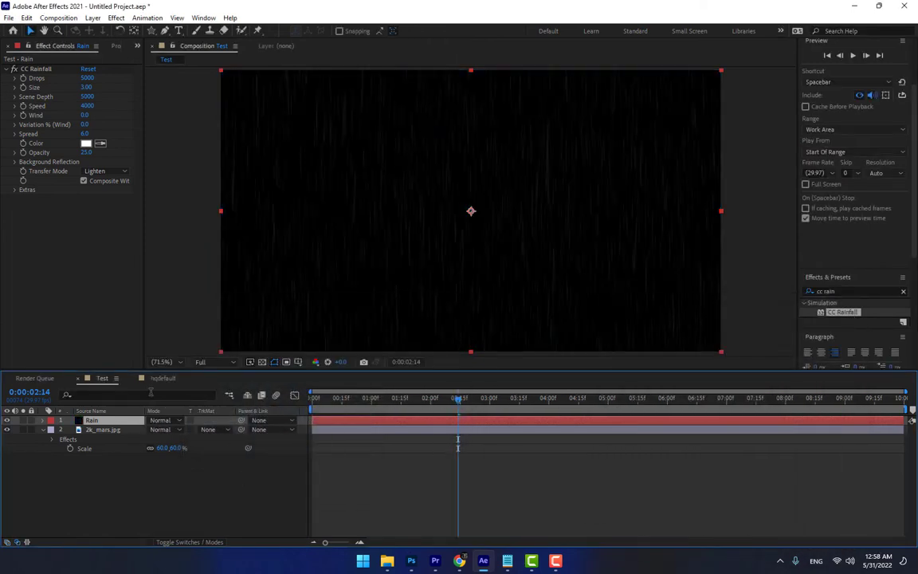
left_click(172, 420)
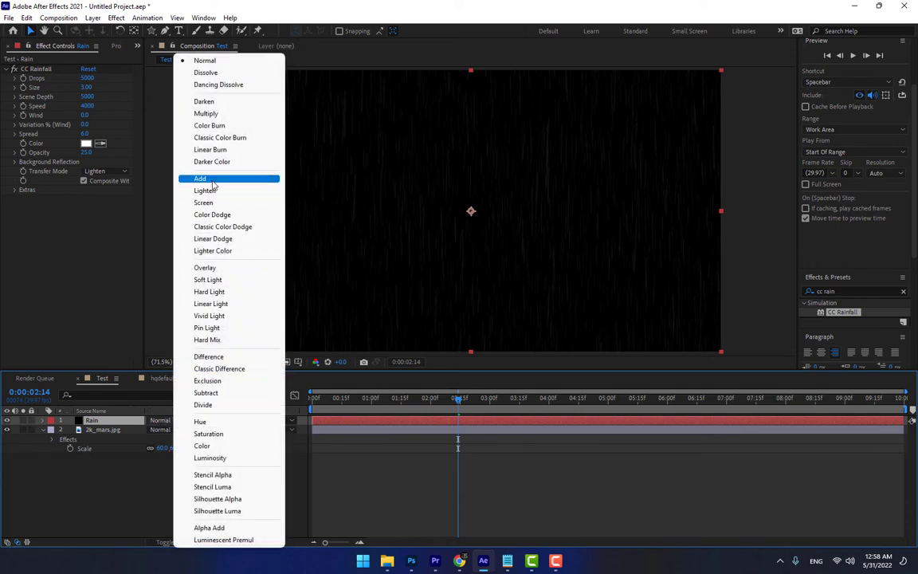
left_click(213, 182)
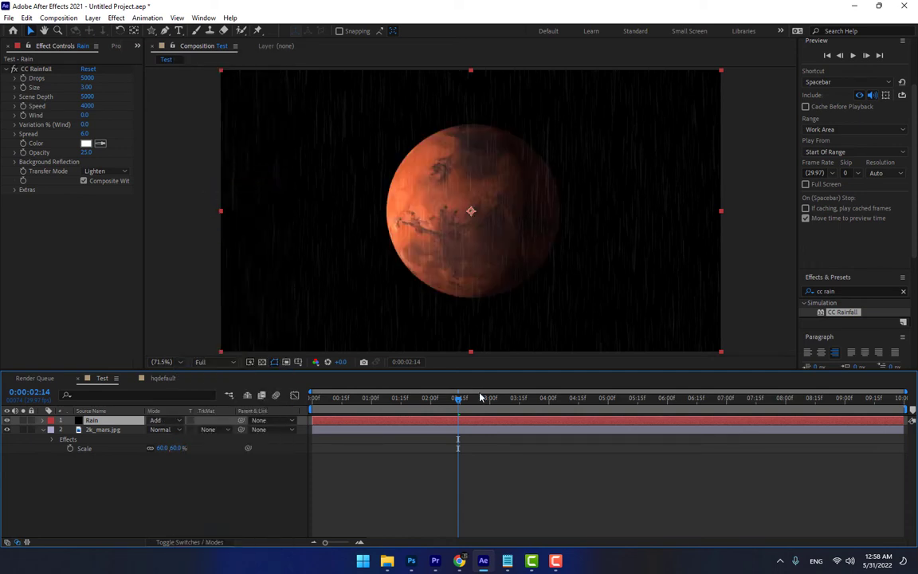
left_click_drag(507, 406, 552, 407)
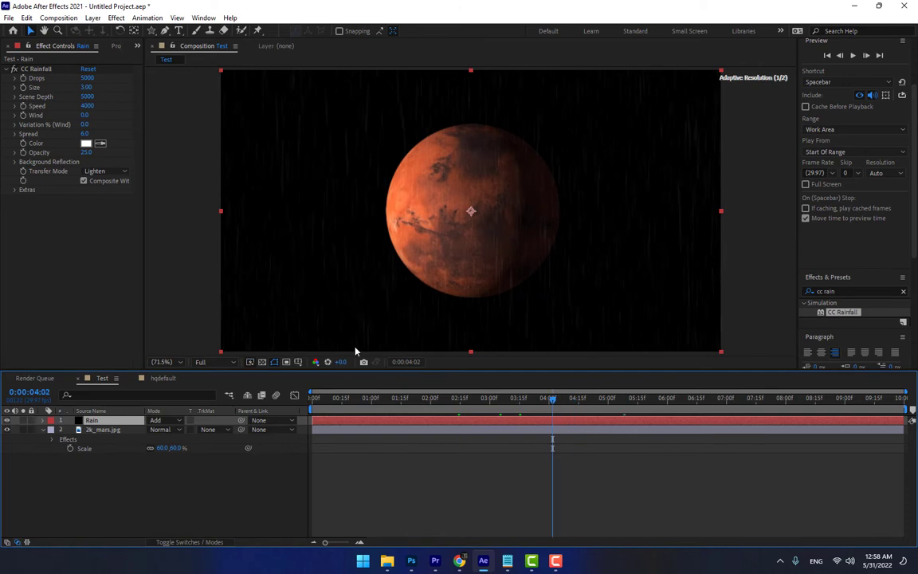
Replace CC Rainfall on the Rain layer with the CC Snowfall effect.
left_click(43, 70)
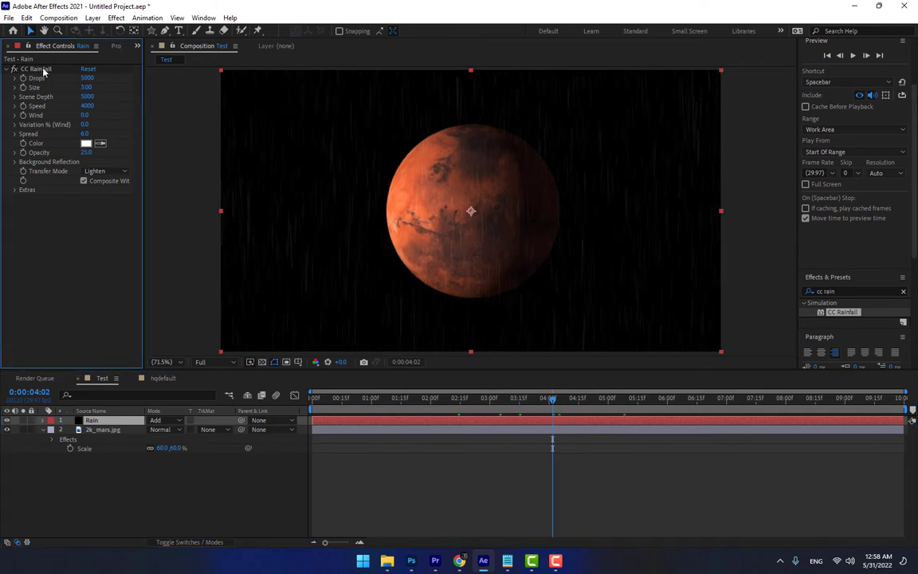
key("Delete")
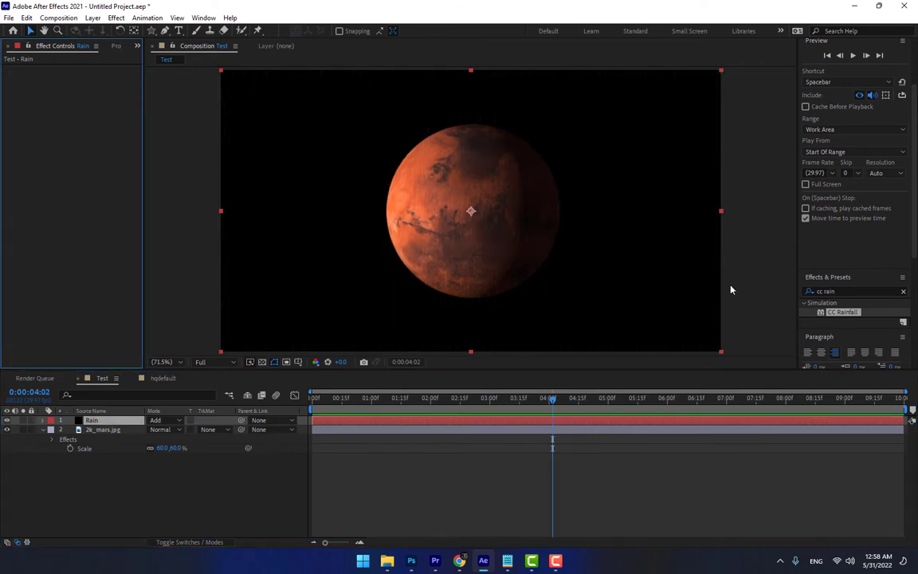
left_click(838, 292)
type("cc snow")
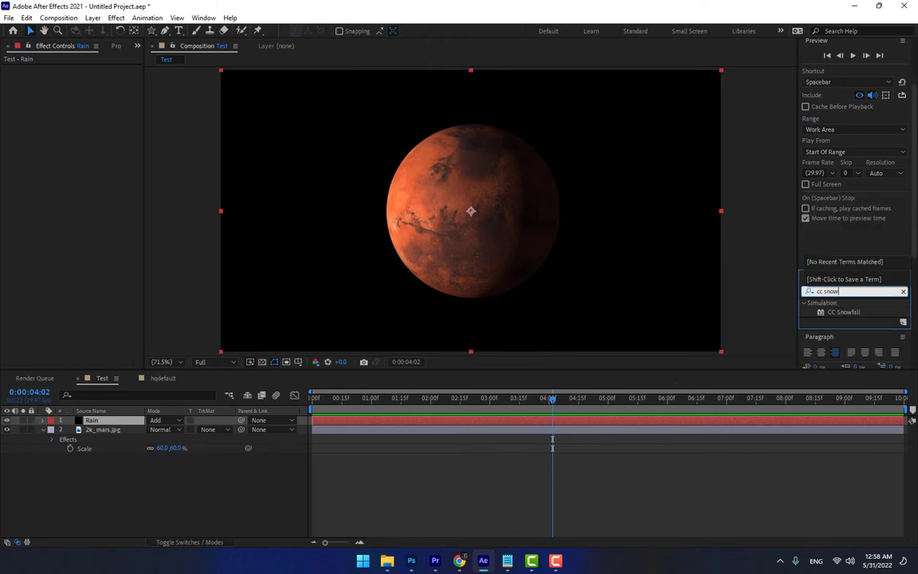
left_click_drag(829, 317, 391, 312)
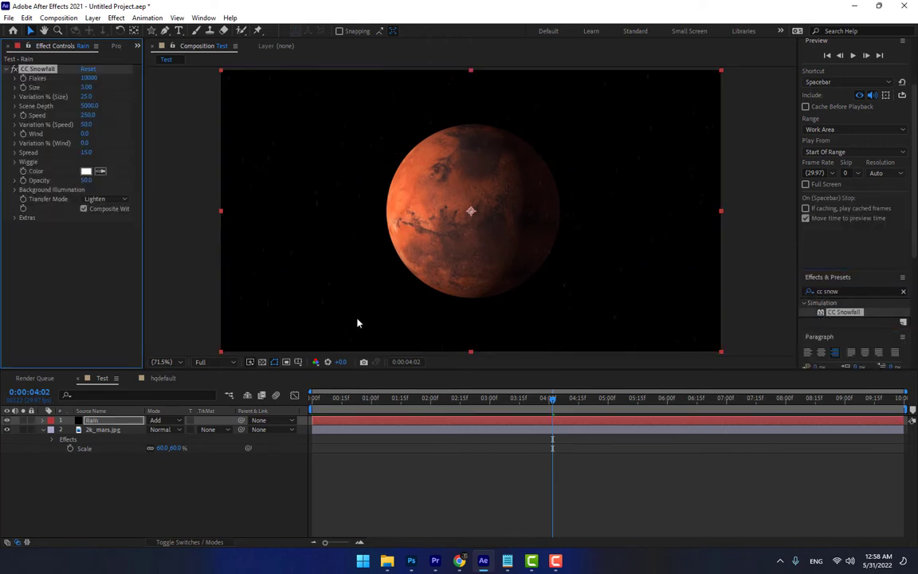
Raise the CC Snowfall Size to 11.92, preview the snow, and delete the effect.
left_click_drag(86, 87, 522, 388)
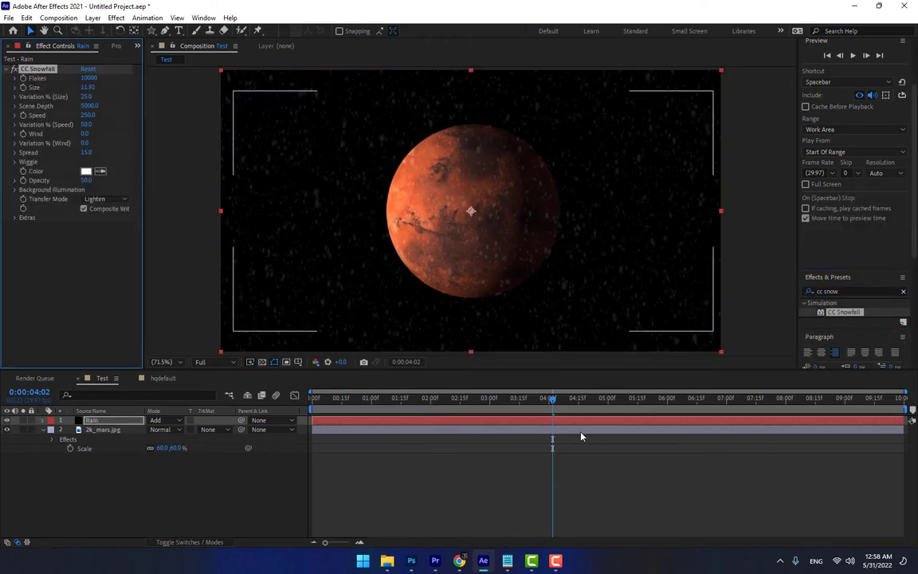
key("space")
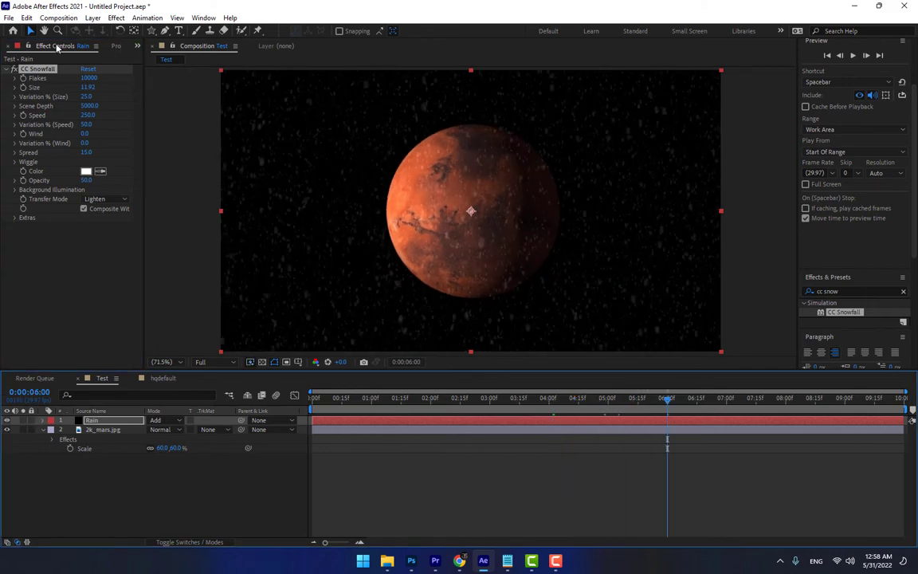
key("Delete")
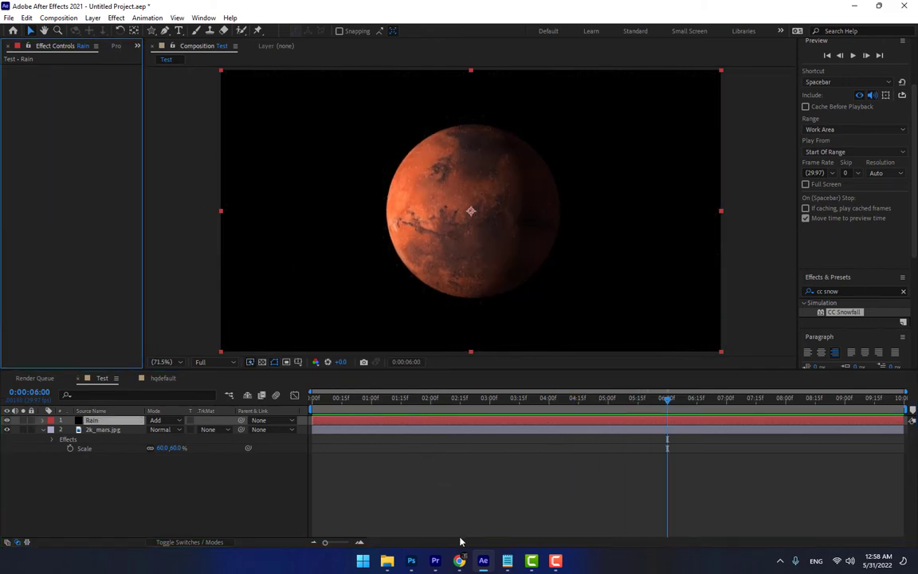
Consult the effect list in Notepad and create a 1280 x 720 black solid above the Rain layer.
left_click(508, 561)
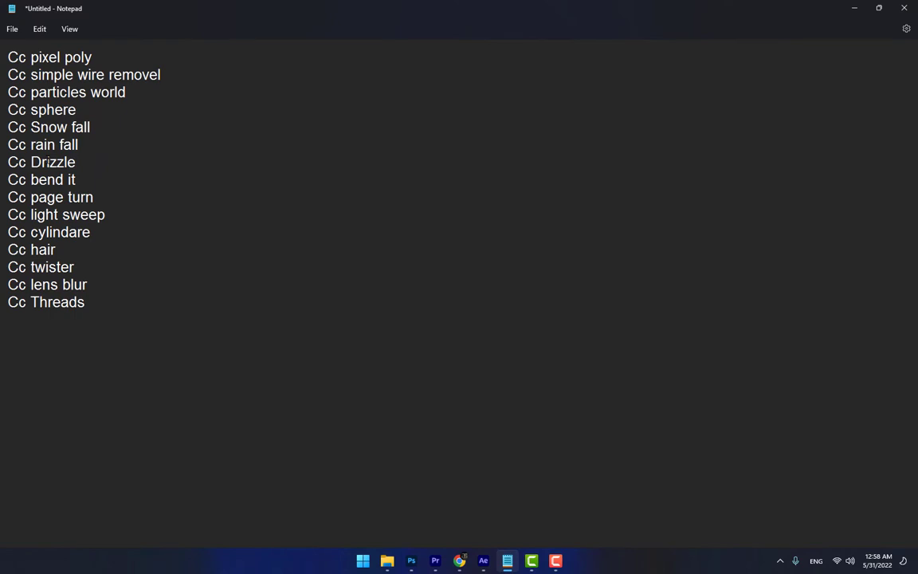
left_click(855, 8)
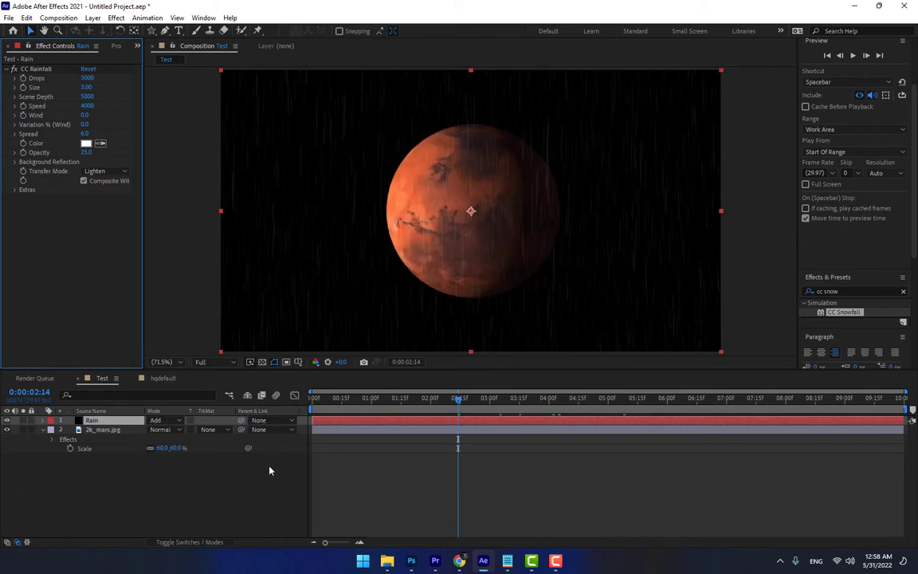
right_click(214, 483)
mouse_move(251, 351)
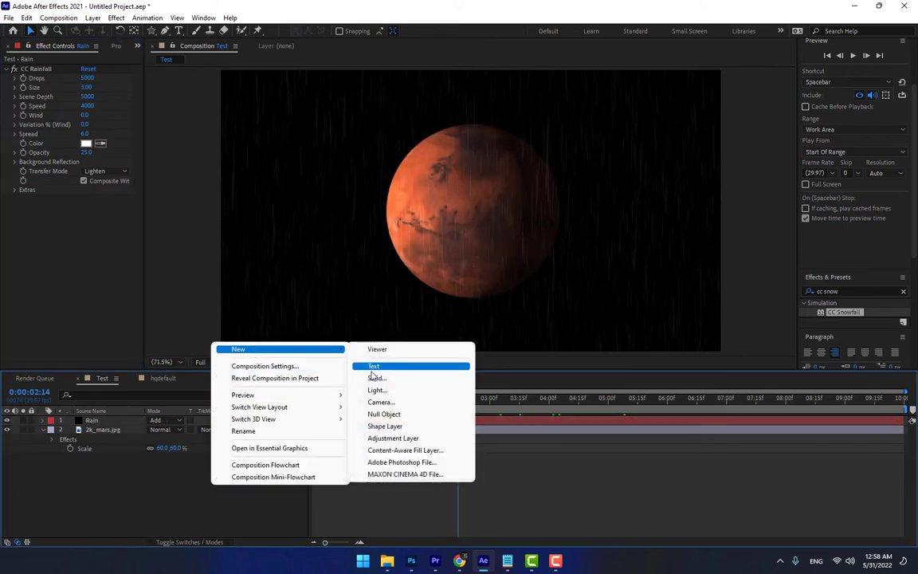
left_click(378, 378)
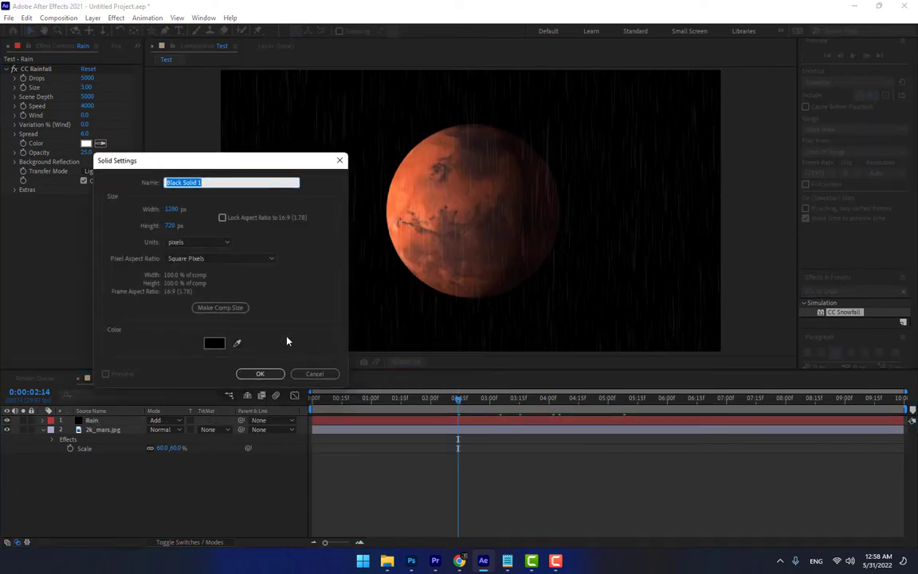
key("Return")
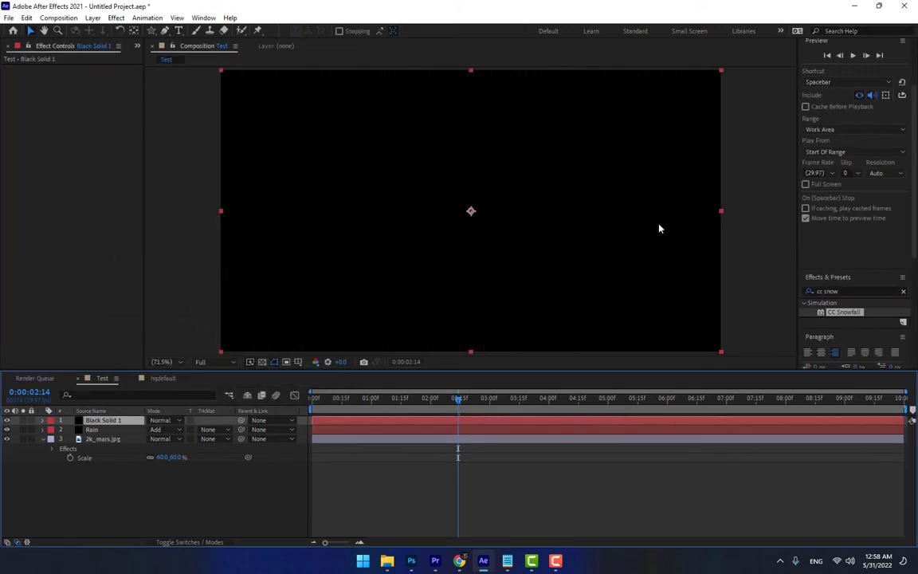
Find CC Drizzle among the effects, apply it to the new black solid, and scrub ahead to 0:00:03:12.
left_click_drag(840, 291, 731, 320)
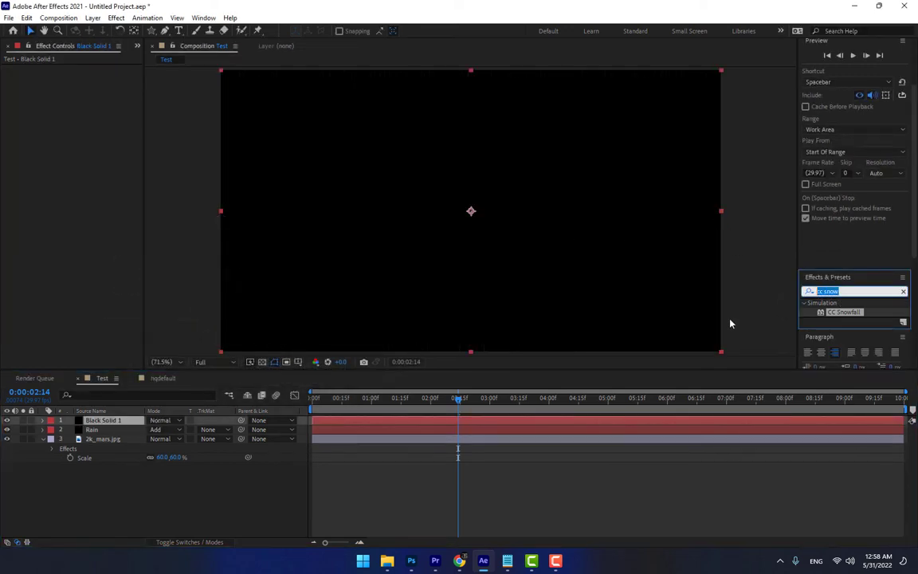
type("cc dr")
left_click_drag(838, 312, 541, 294)
left_click_drag(488, 402, 514, 400)
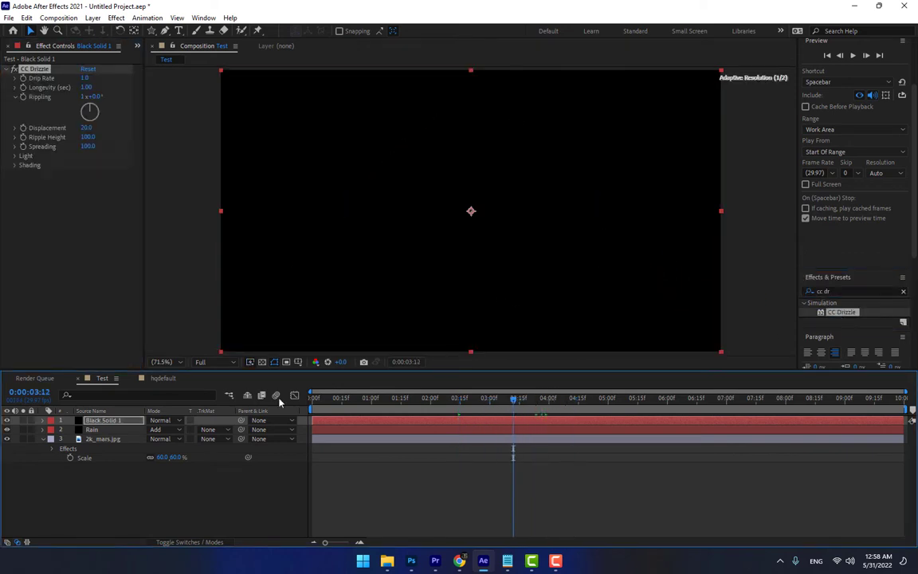
Change the drizzle solid's color to dark gray and scrub through the ripples up to 0:00:03:22.
left_click(114, 424)
key("ctrl+shift+y")
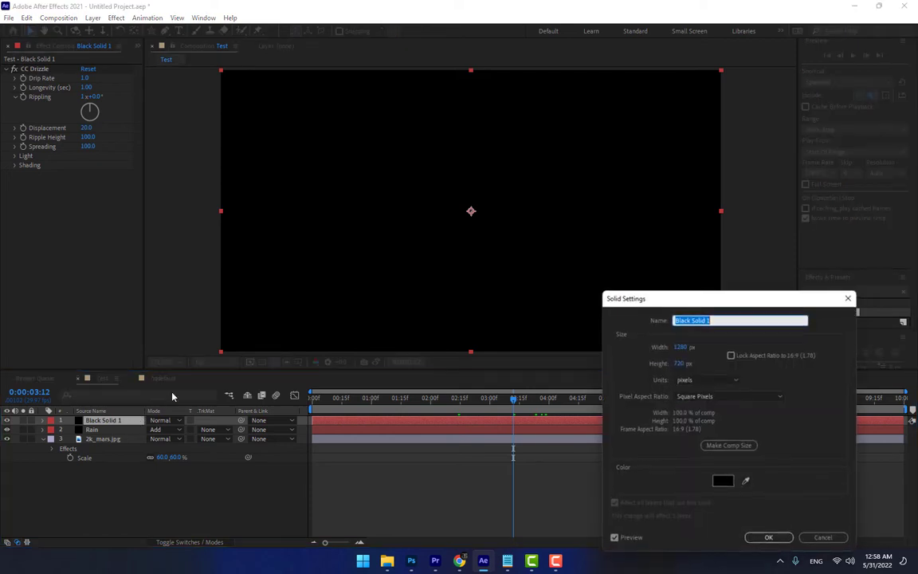
left_click(721, 480)
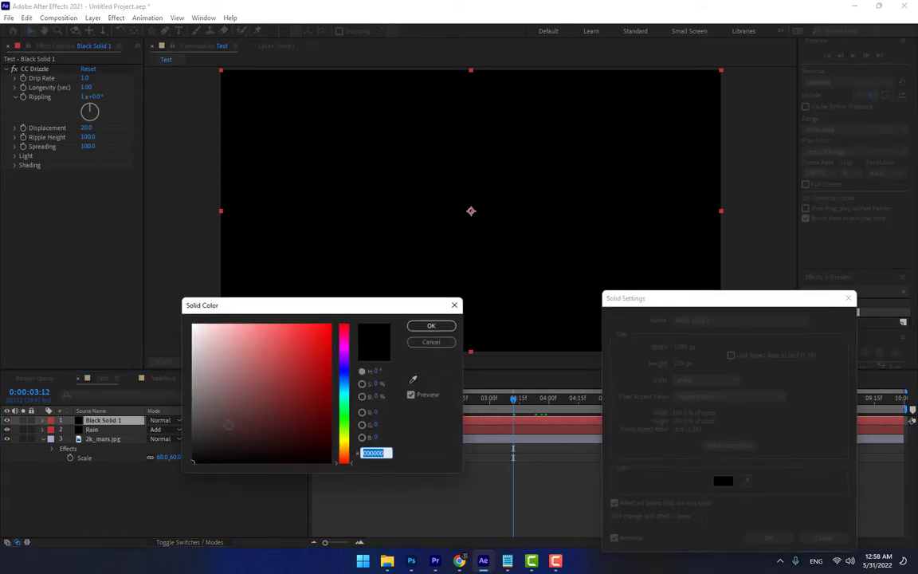
left_click(193, 424)
left_click_drag(193, 423, 193, 438)
left_click(429, 326)
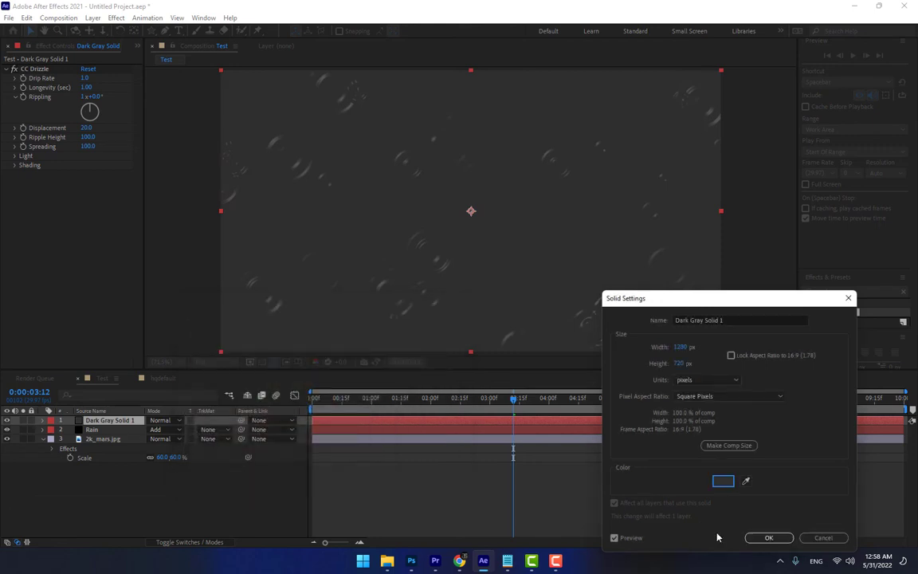
left_click(766, 539)
left_click(441, 399)
left_click_drag(465, 407, 533, 403)
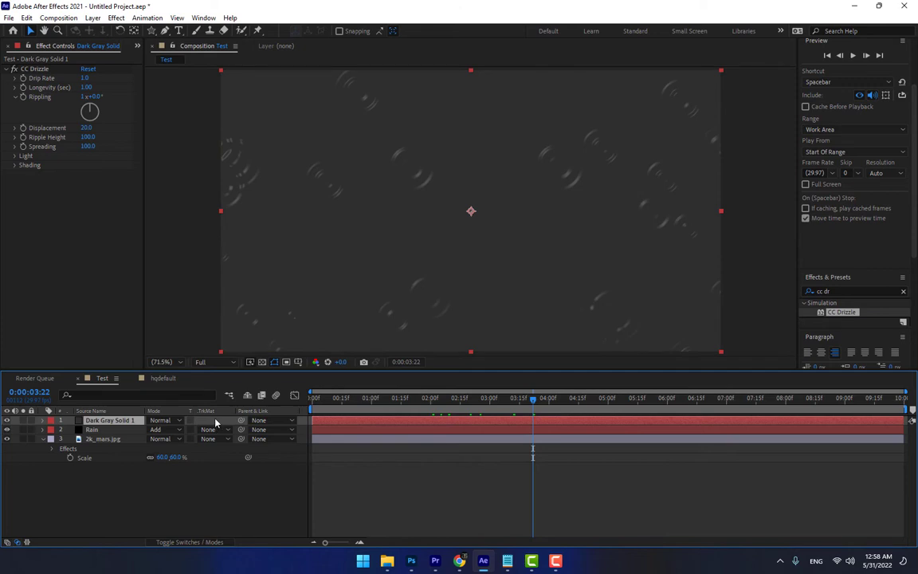
Make the dark gray solid a 3D layer and rotate it flat to an X orientation of 270°.
key("F4")
left_click(208, 420)
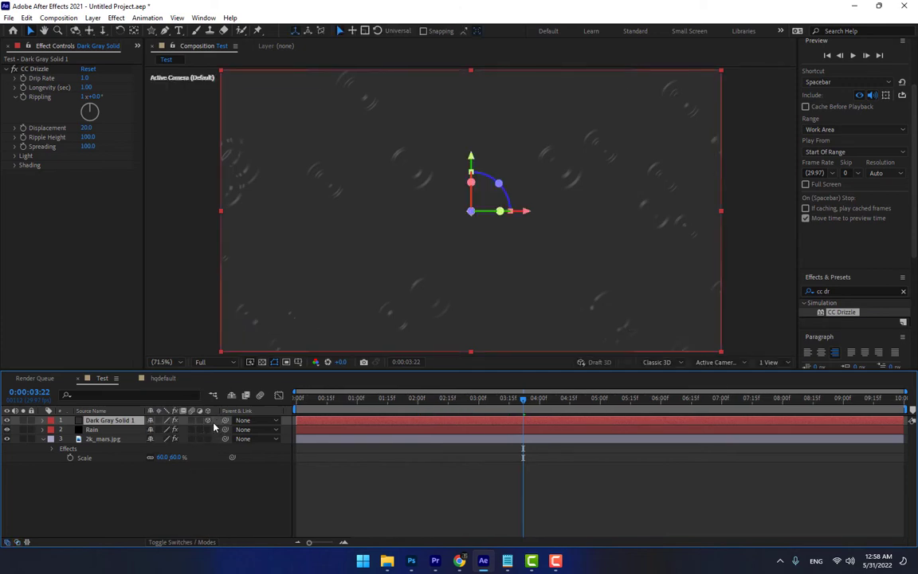
key("r")
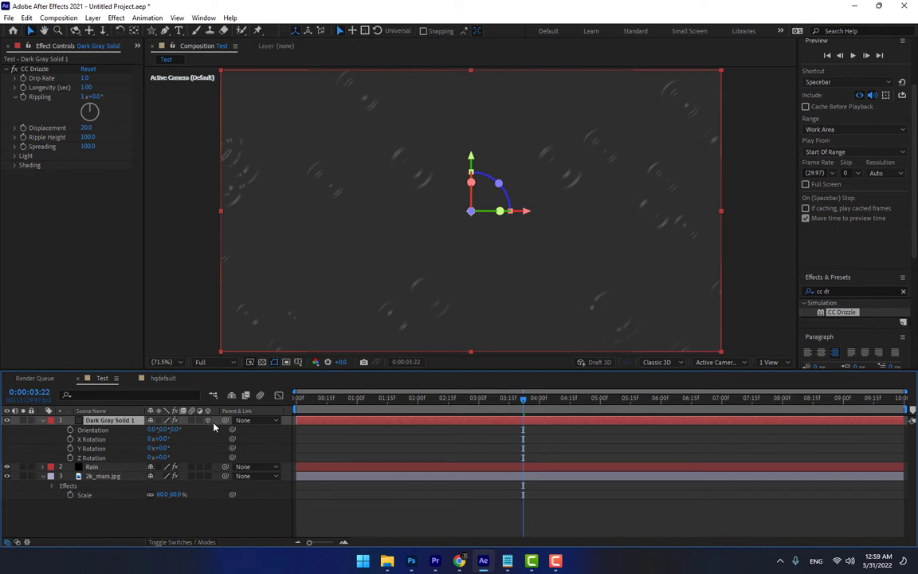
key("w")
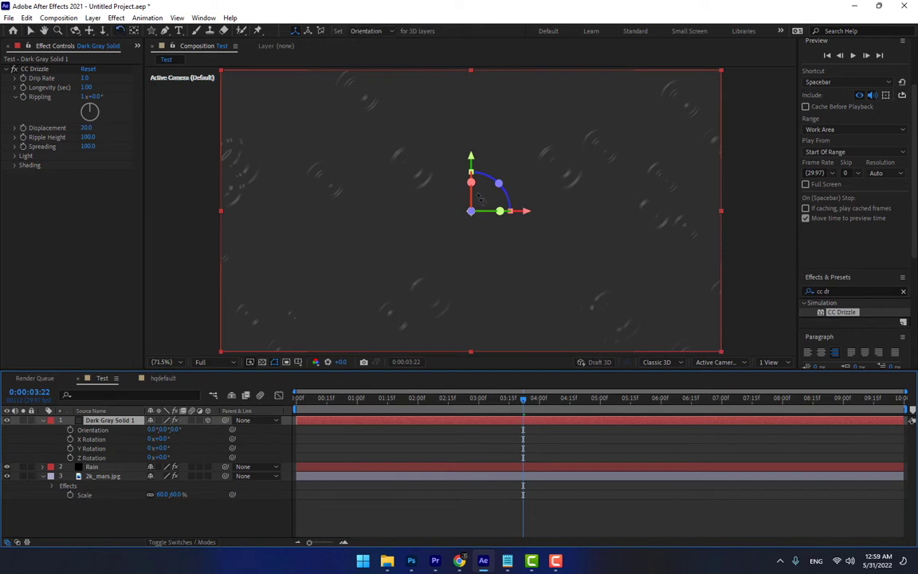
left_click_drag(471, 183, 471, 211)
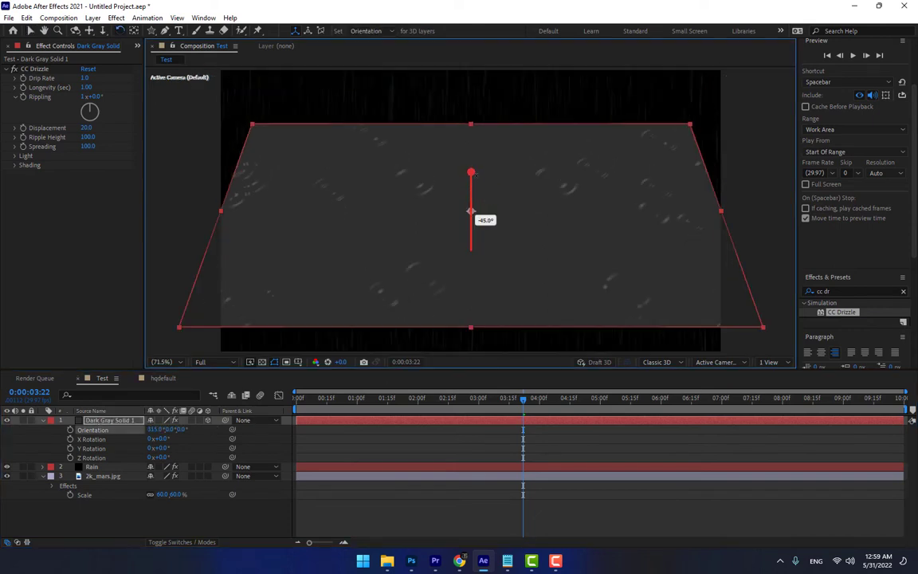
left_click_drag(478, 170, 479, 159)
Lower the flat drizzle solid to form a floor beneath Mars, place it under the Rain layer, and preview up to 0:00:05:15.
key("v")
left_click_drag(470, 197, 470, 312)
left_click_drag(121, 430, 112, 472)
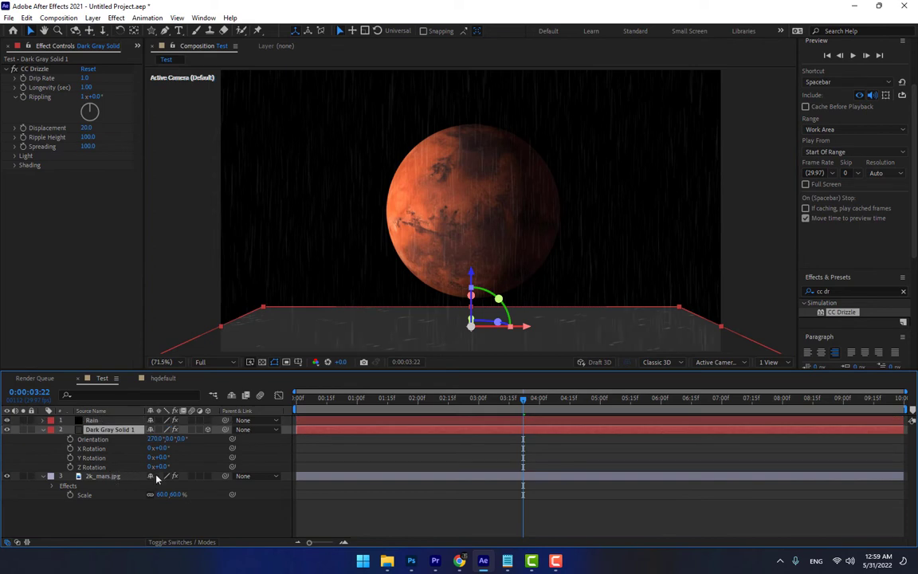
left_click(256, 514)
left_click_drag(523, 398, 631, 416)
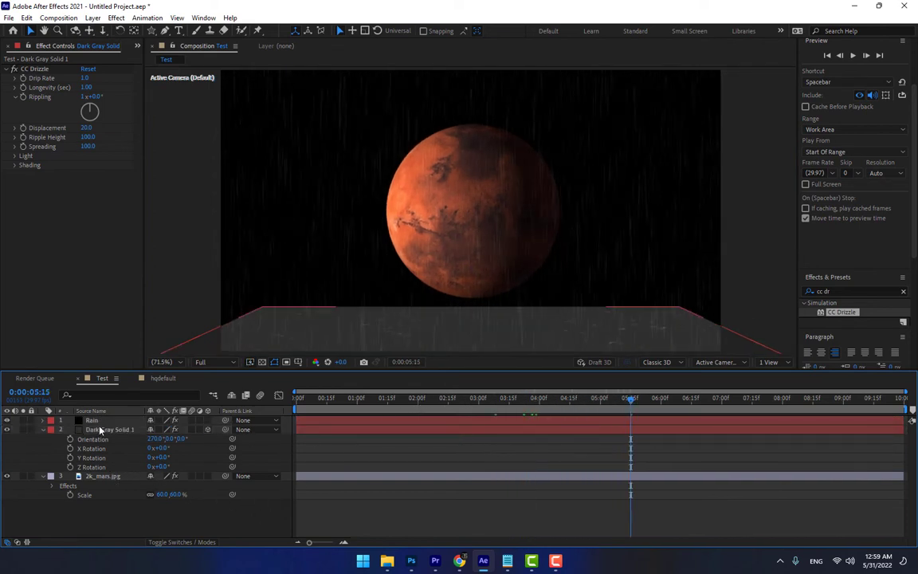
Delete the Rain and dark gray solid layers and create a solid named Fractal above the Mars layer.
left_click(94, 421)
left_click(103, 431, "shift")
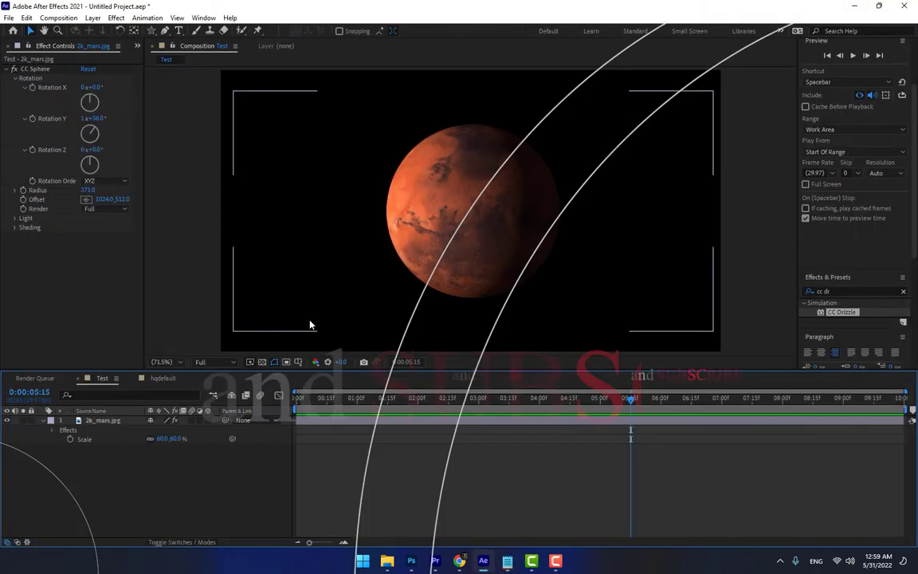
right_click(163, 480)
mouse_move(207, 347)
left_click(349, 378)
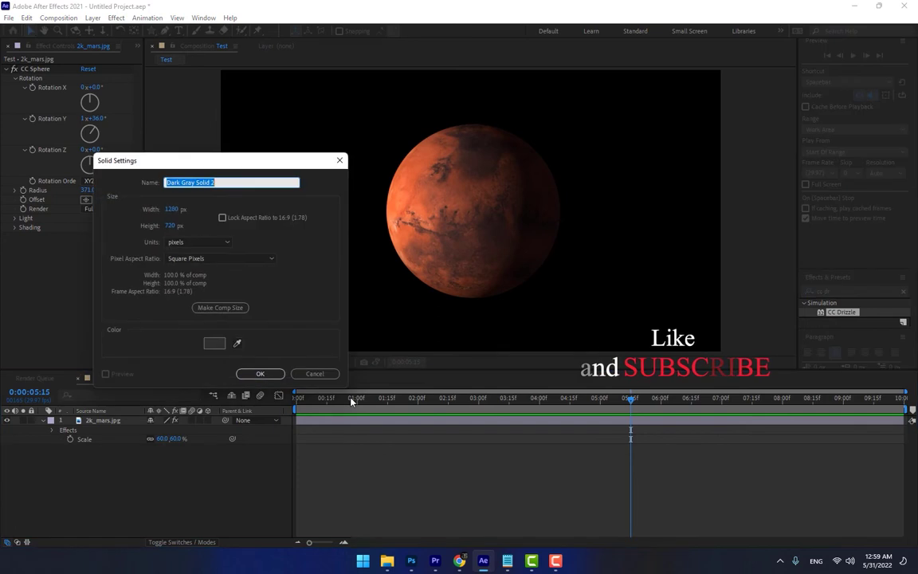
type("Fractal")
key("Return")
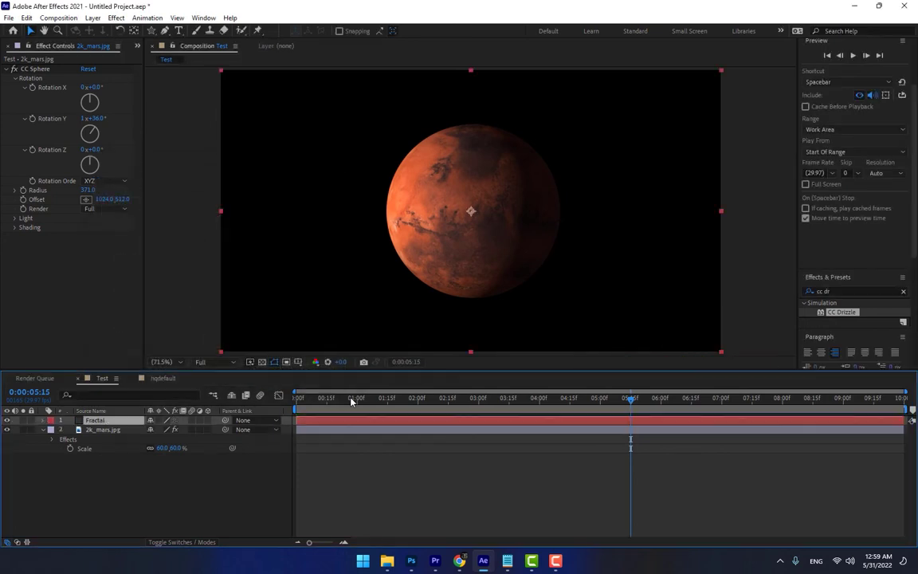
Apply Fractal Noise to the Fractal solid and set its contrast to 511 and brightness to -139.
key("ctrl+f")
type("fractak")
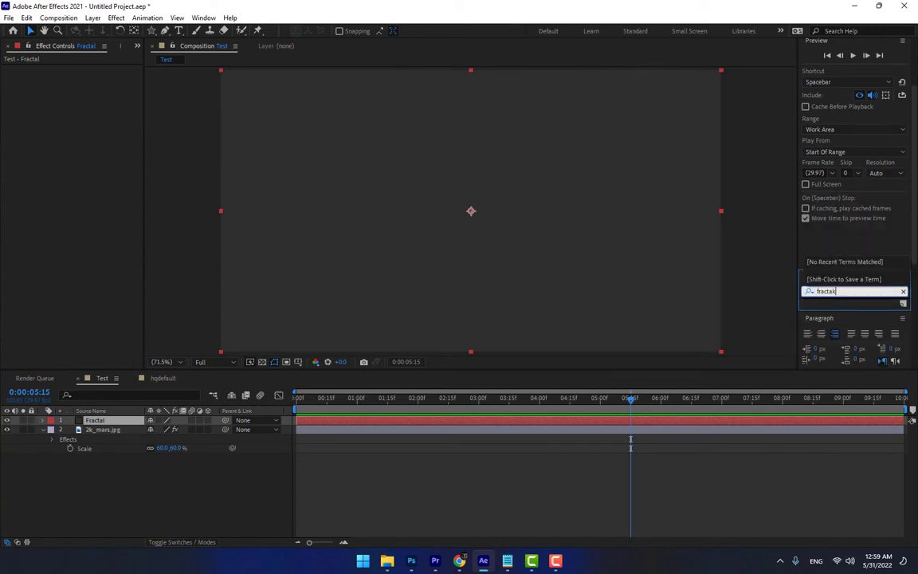
key("BackSpace")
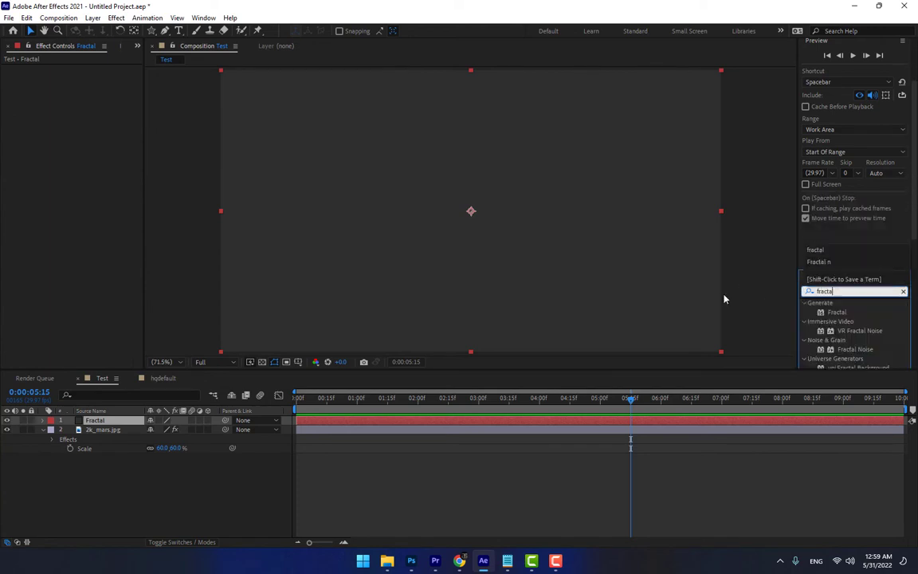
type("l")
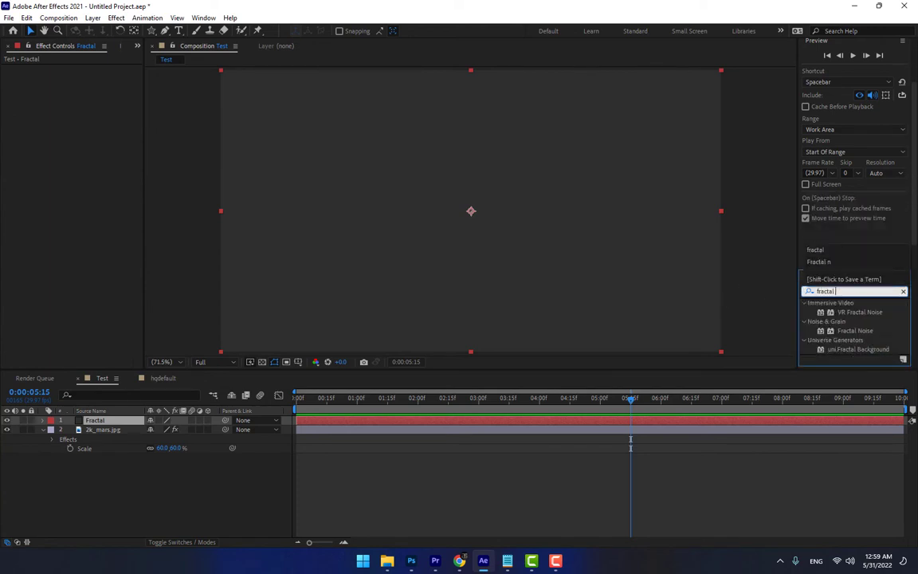
double_click(844, 332)
left_click_drag(89, 107, 200, 105)
Turn off uniform scaling in the Fractal Noise transform and set scale width to 10000 and scale height to 1.
left_click(14, 134)
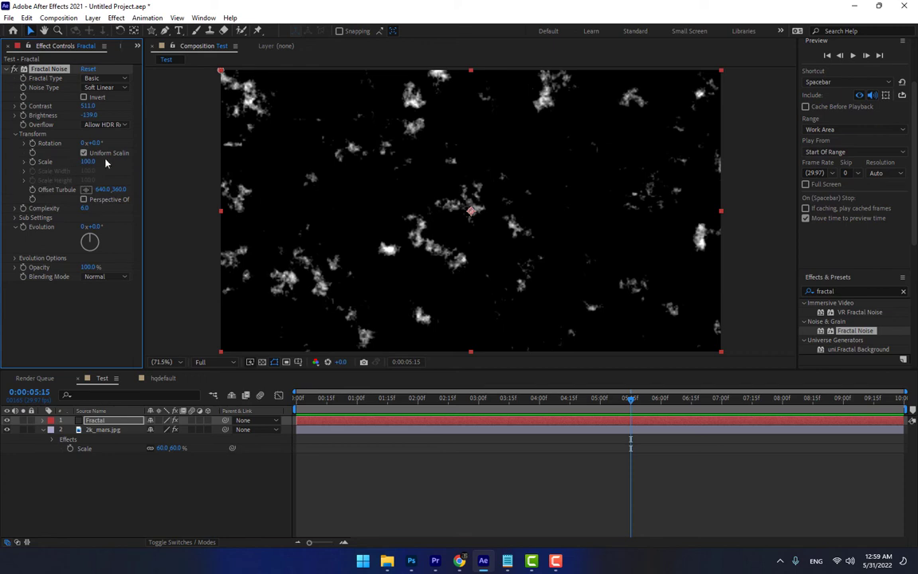
left_click(83, 154)
left_click_drag(89, 172, 893, 208)
left_click_drag(88, 195, 8, 196)
left_click_drag(89, 171, 635, 225)
left_click_drag(91, 171, 477, 188)
left_click_drag(89, 170, 56, 204)
Apply CC Bend It to the Fractal solid with bend 184, start at 476.4, 314.9 and end at 1141.9, 317 to form concentric rings.
left_click(507, 560)
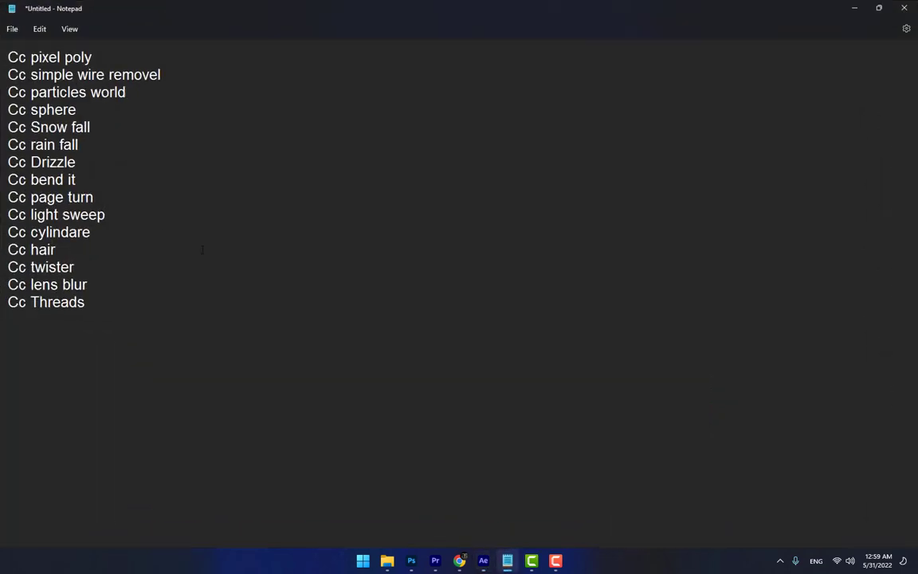
left_click(507, 561)
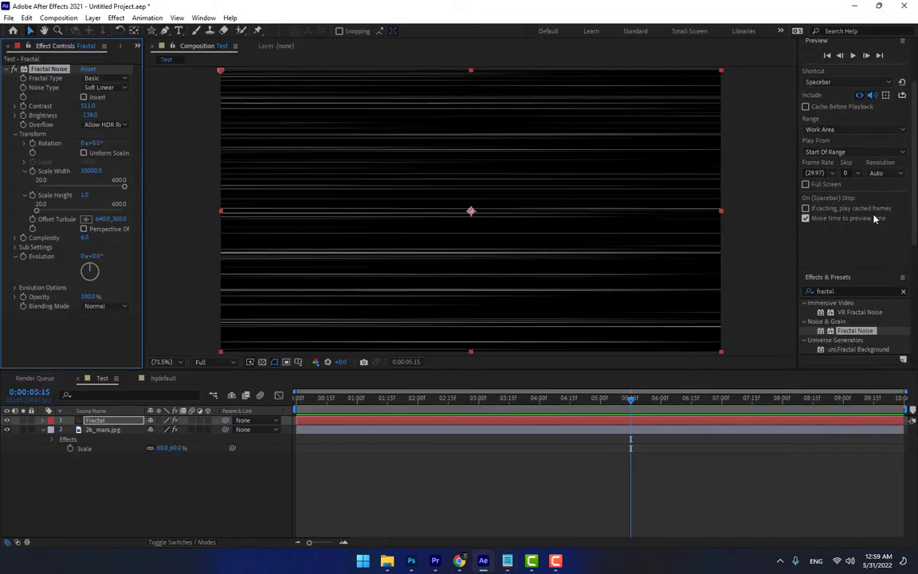
left_click(858, 291)
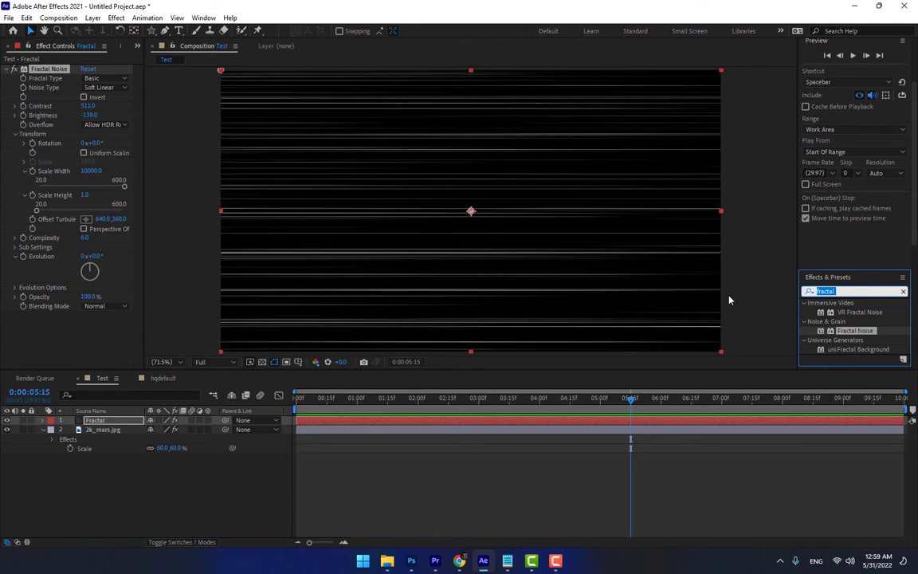
type("cc ben")
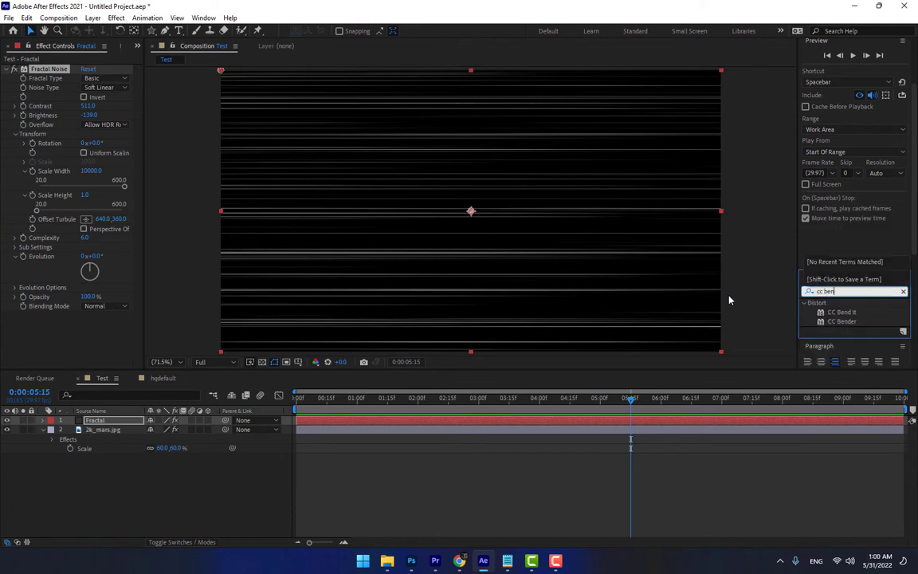
left_click_drag(841, 313, 520, 274)
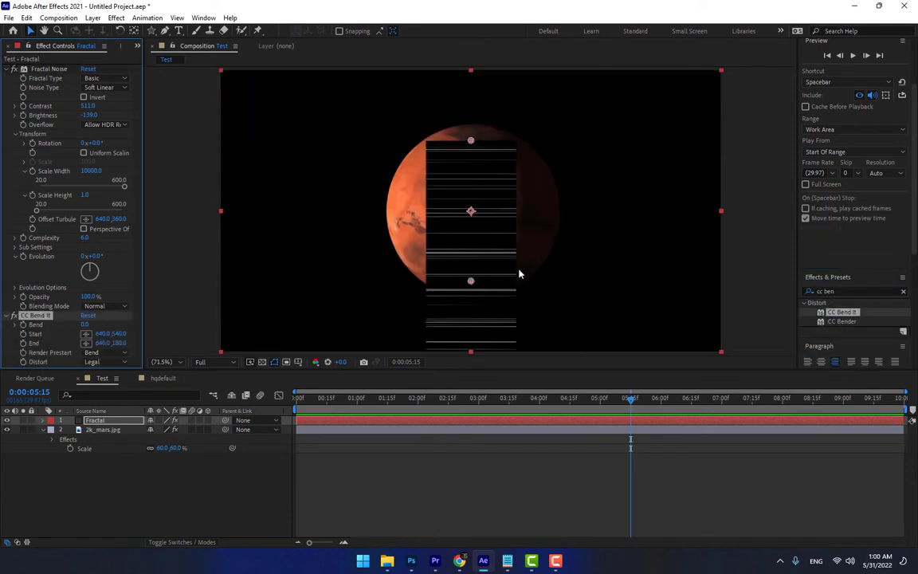
left_click_drag(86, 325, 407, 194)
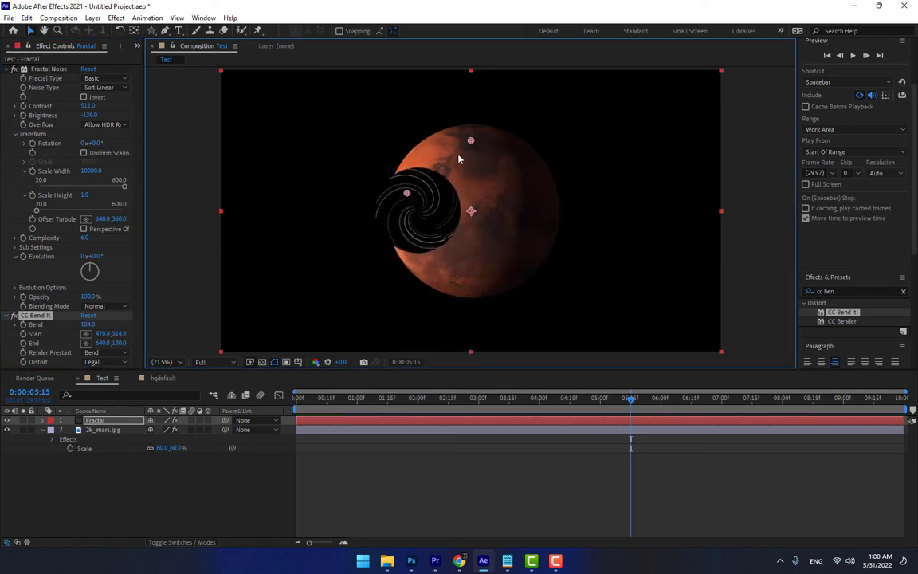
left_click_drag(472, 141, 667, 194)
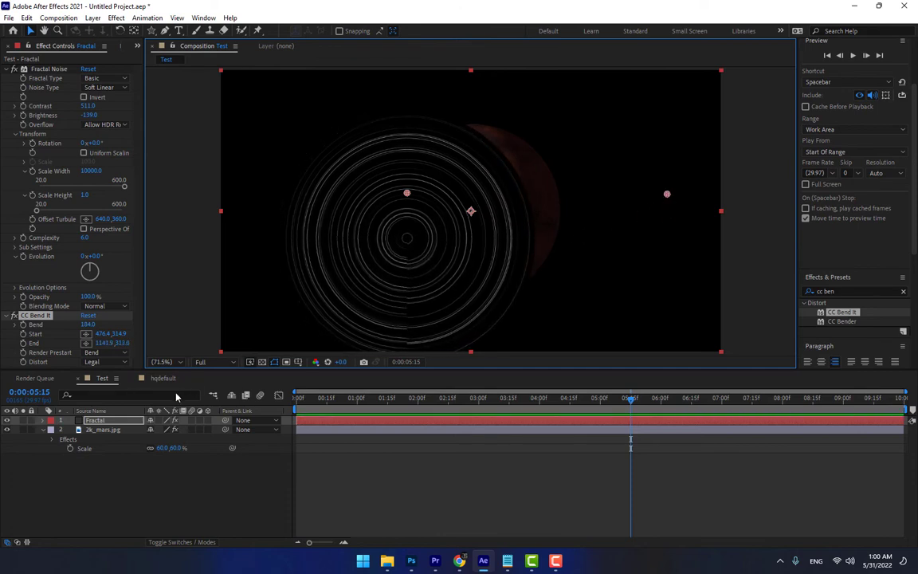
Make the Fractal solid a 3D layer, rotate it flat, and place it under the Mars layer.
left_click(118, 423)
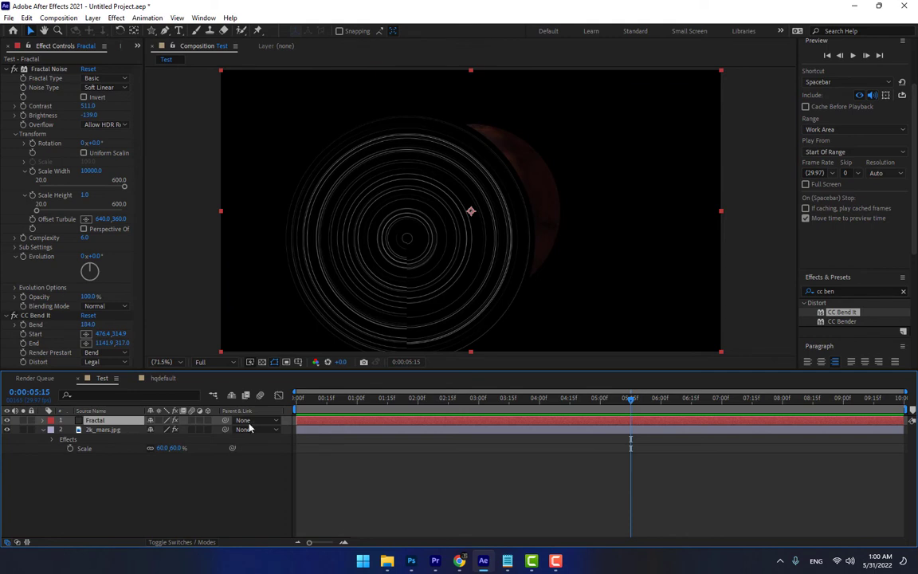
left_click(208, 421)
key("w")
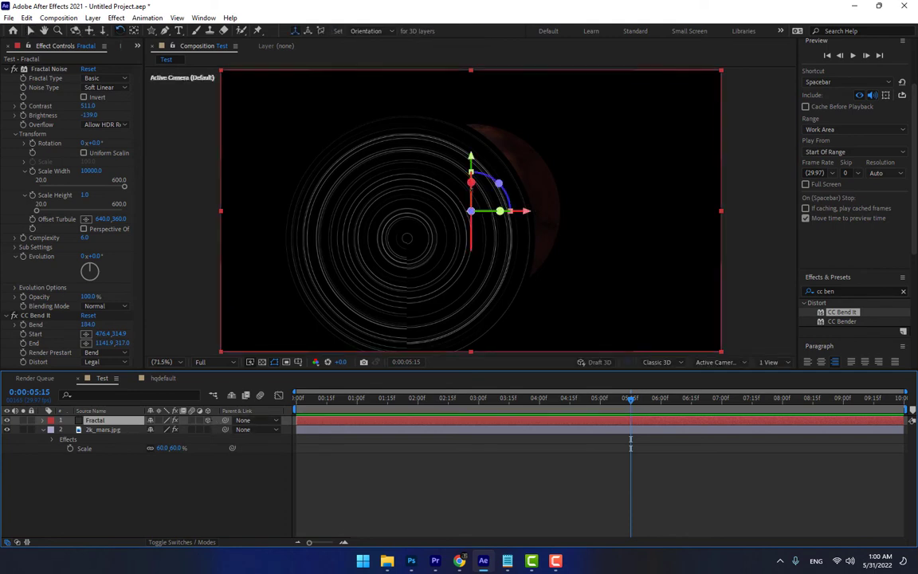
left_click_drag(471, 183, 475, 170)
left_click_drag(471, 213, 464, 183)
key("v")
left_click_drag(95, 420, 100, 448)
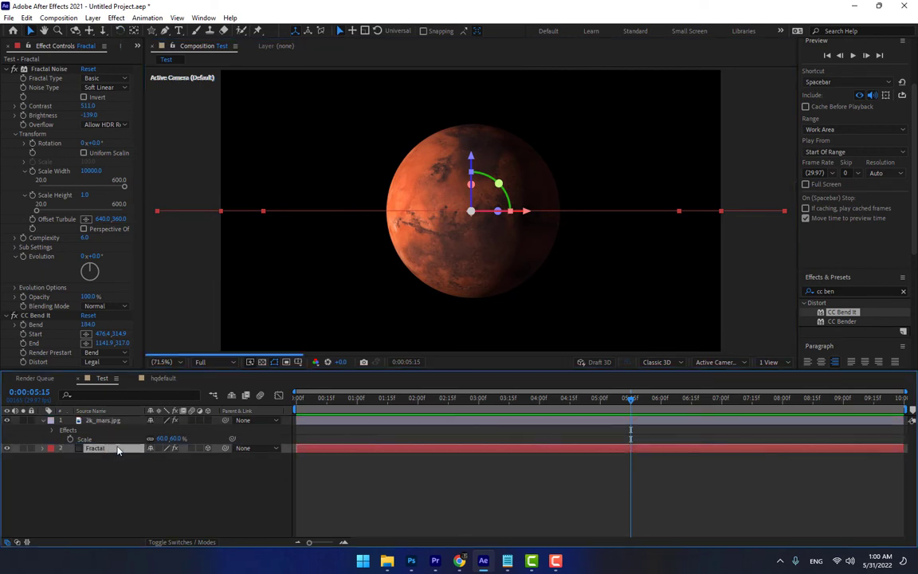
Enlarge the flat ring layer to about 196, 276, 196% and move it down and across to center the rings beneath Mars.
key("s")
left_click_drag(199, 457, 244, 456)
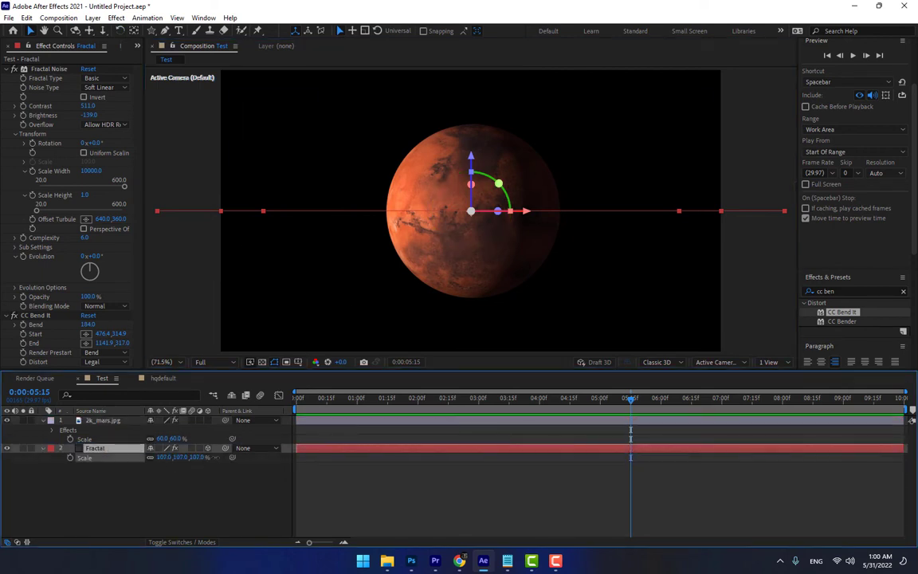
left_click_drag(477, 182, 475, 253)
left_click_drag(522, 285, 674, 307)
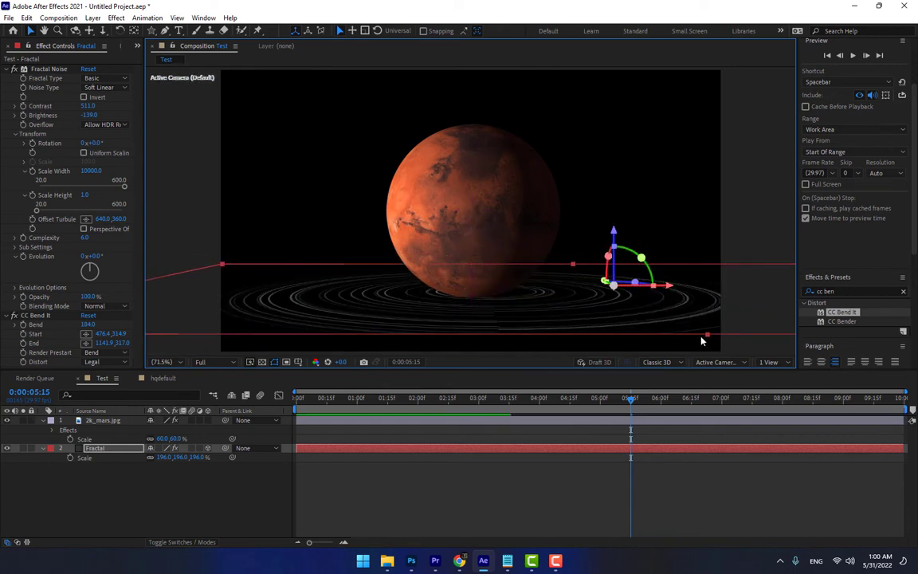
left_click_drag(730, 366, 740, 385)
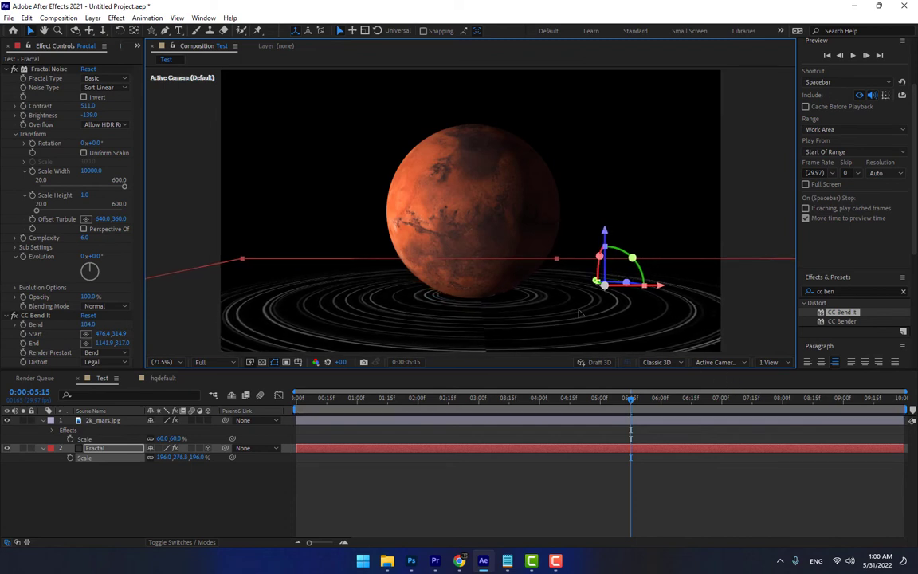
Colorize the rings blue with Hue/Saturation at a saturation of 100, and set the Fractal Noise evolution to 306°.
left_click(94, 431)
left_click(96, 448)
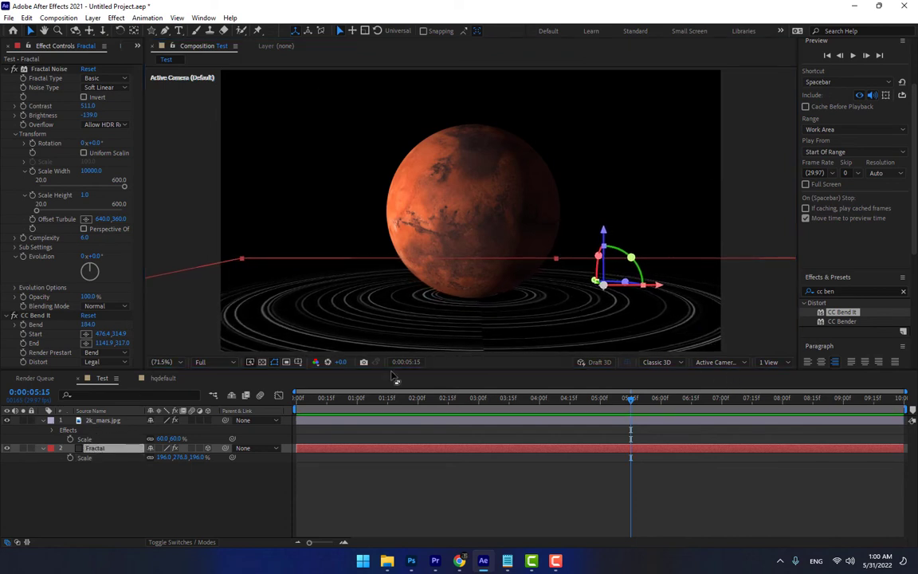
left_click(849, 291)
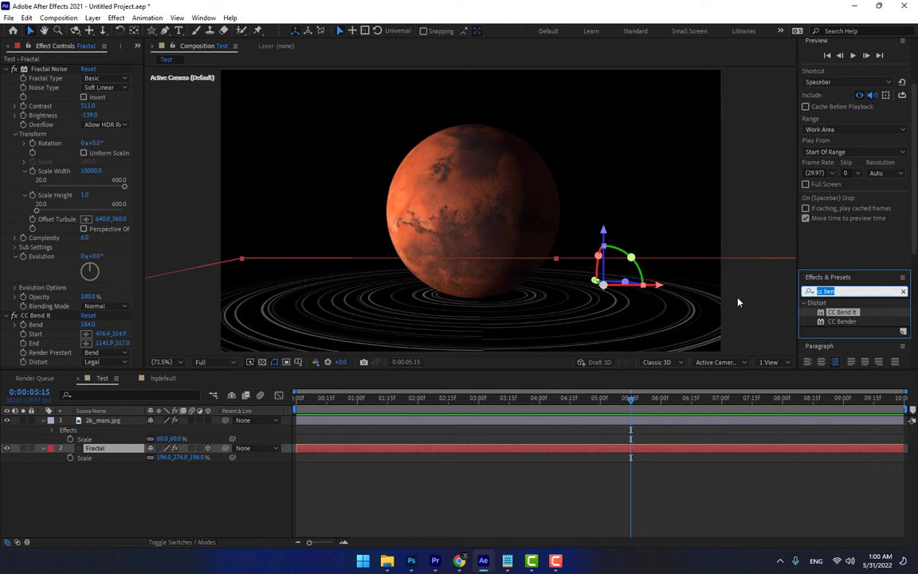
type("hue")
double_click(858, 349)
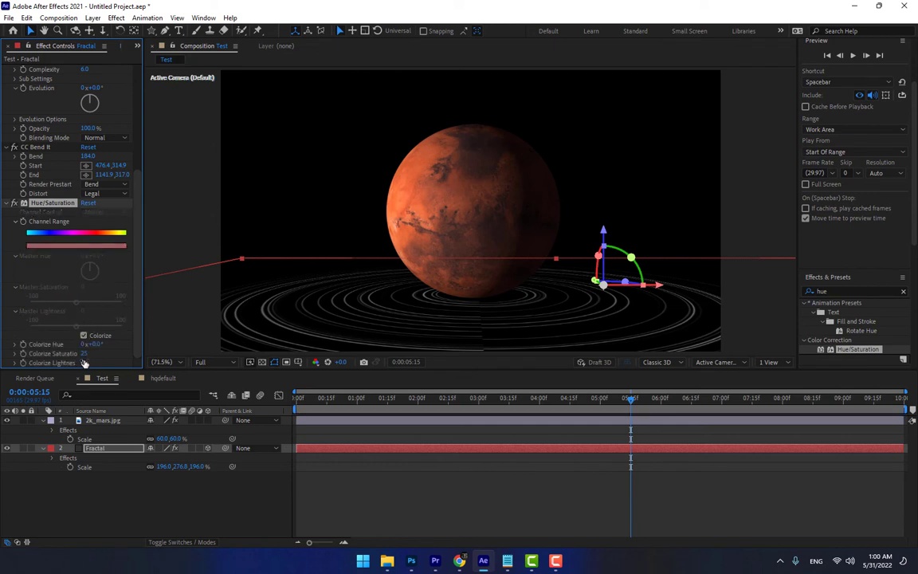
left_click(84, 336)
left_click_drag(93, 343, 145, 339)
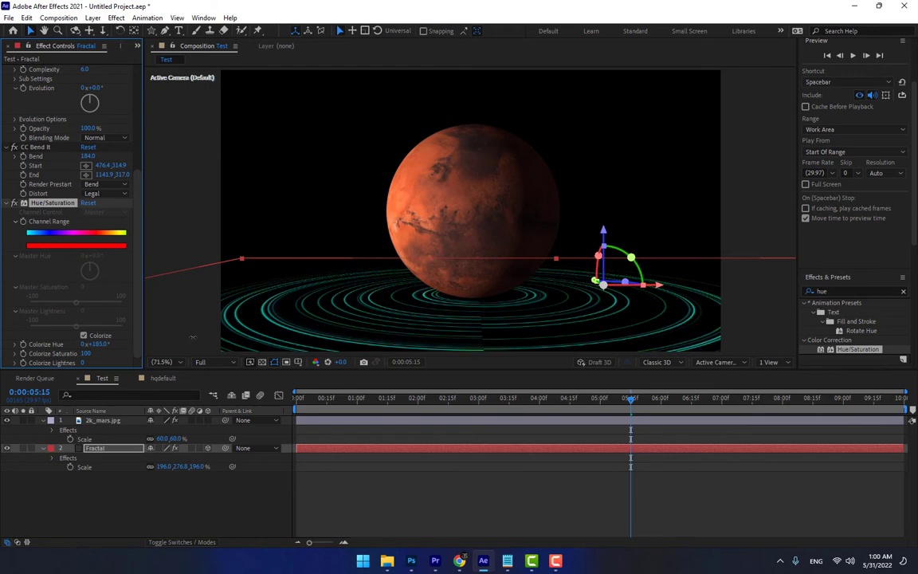
scroll(88, 183, "up", 5)
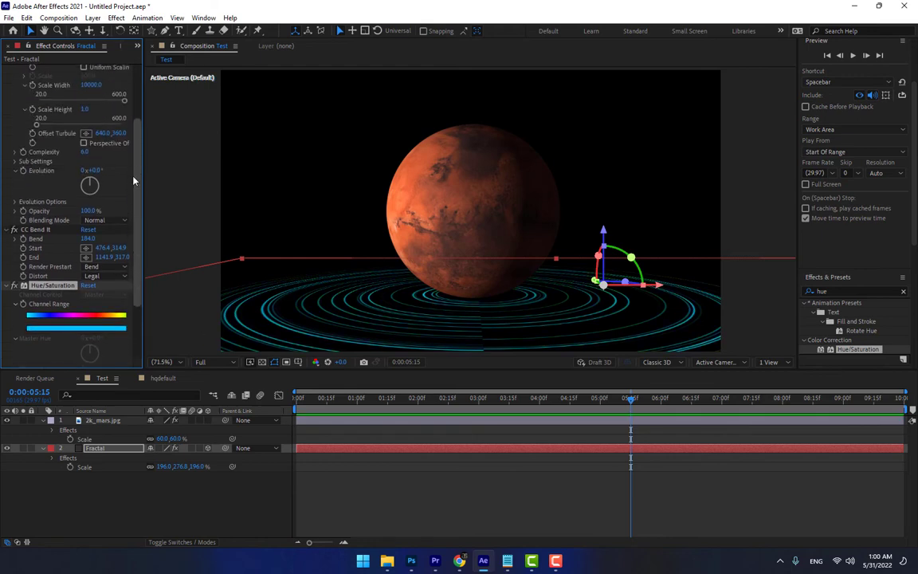
left_click_drag(96, 173, 306, 178)
Check the list of CC effects in Notepad and delete the Fractal layer.
left_click(508, 562)
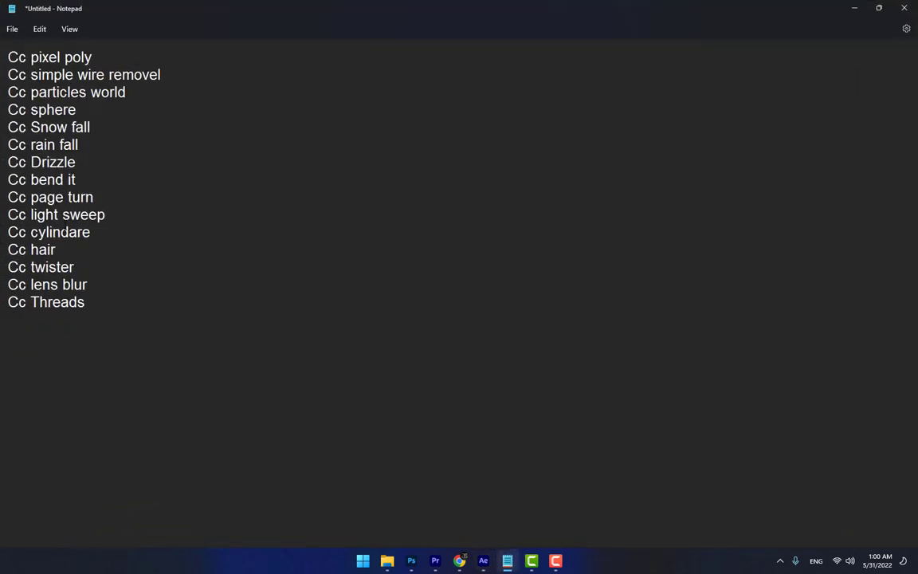
left_click(508, 562)
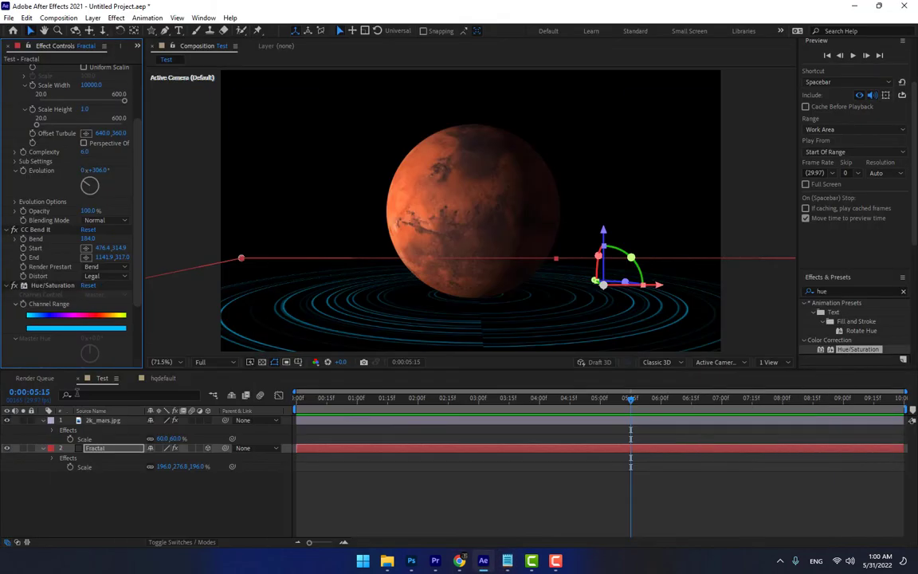
left_click(95, 448)
key("Delete")
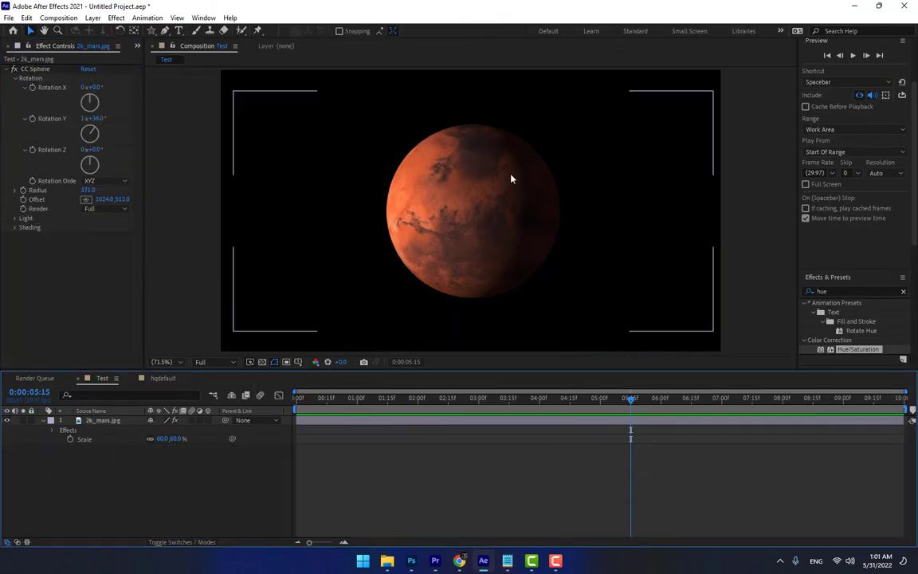
Apply CC Light Sweep to the Mars layer, move its center to 961.1, 372.5, and set the shape to Smooth.
left_click(851, 291)
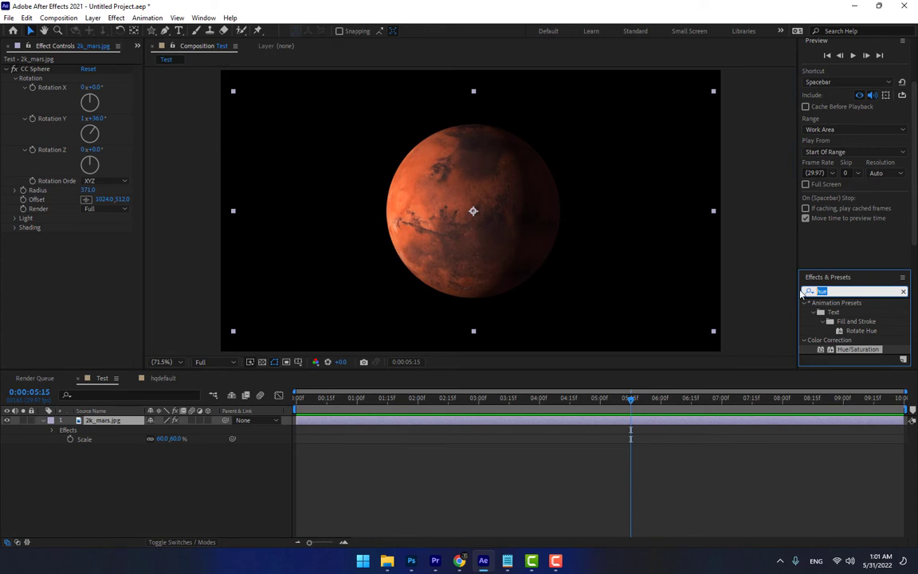
type("cc")
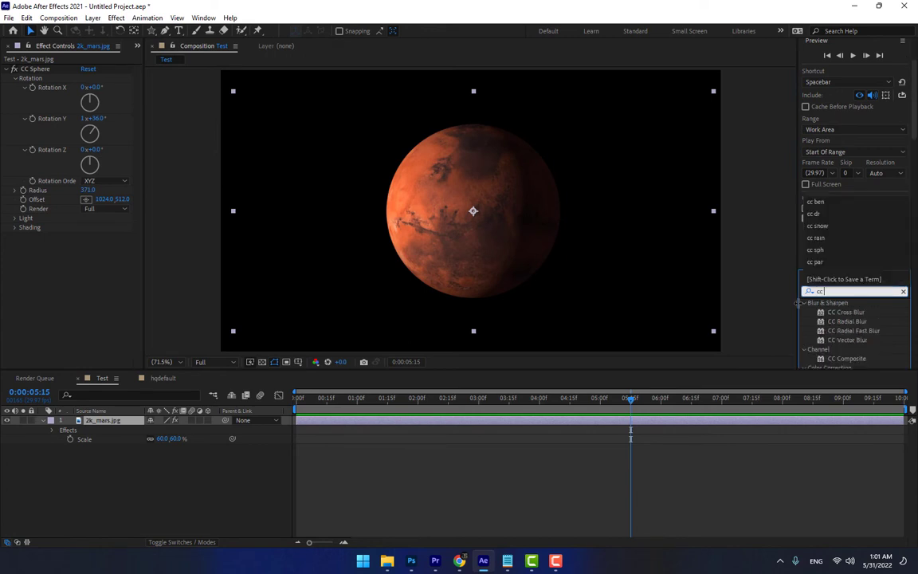
type(" light")
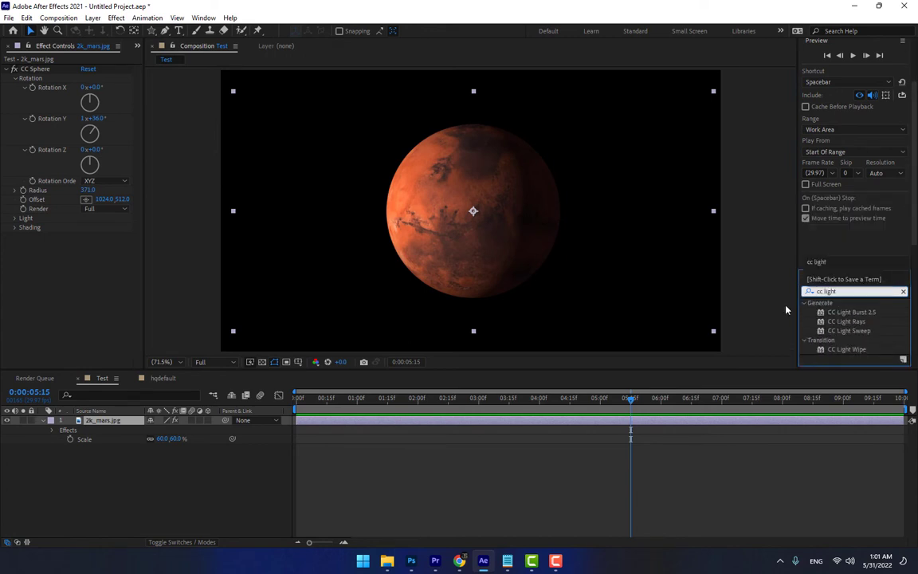
left_click_drag(844, 334, 468, 229)
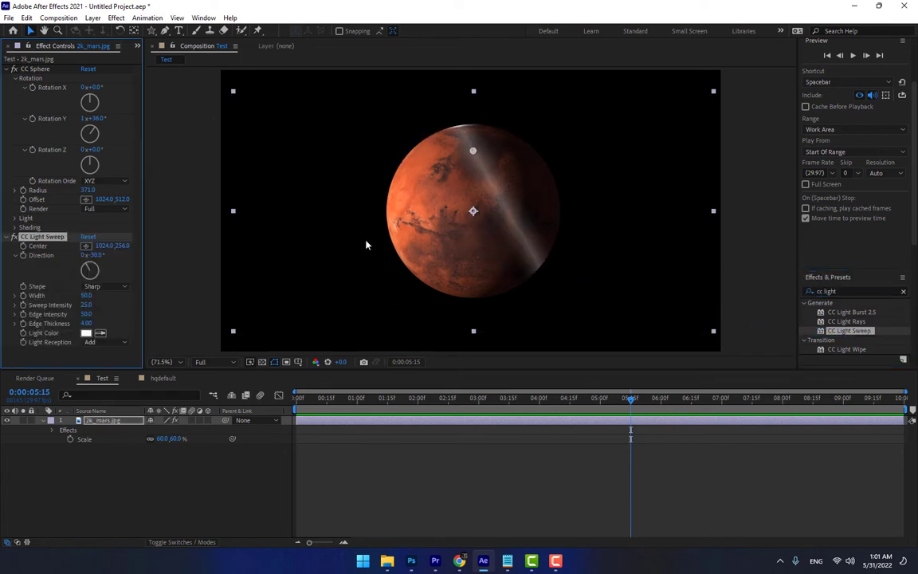
mouse_move(476, 152)
left_mouse_down()
mouse_move(384, 212)
mouse_move(430, 152)
mouse_move(458, 177)
left_mouse_up()
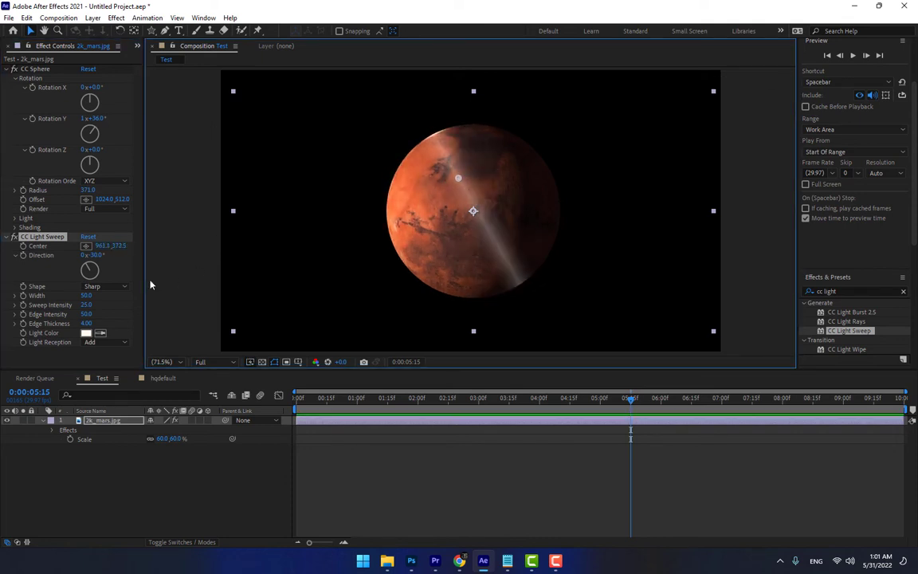
left_click(99, 287)
left_click(112, 309)
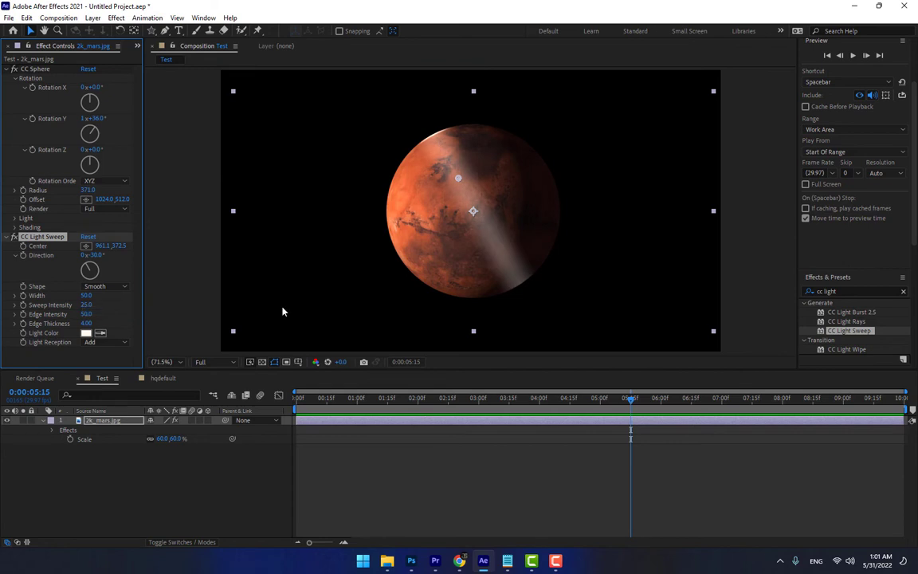
Remove the CC Light Sweep effect from the Mars layer.
left_click(56, 236)
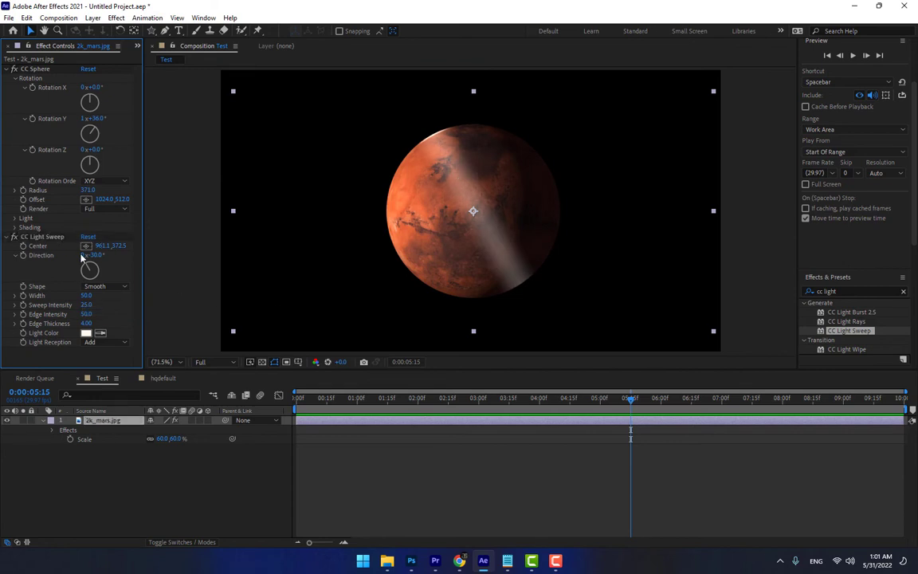
left_click(50, 237)
key("Delete")
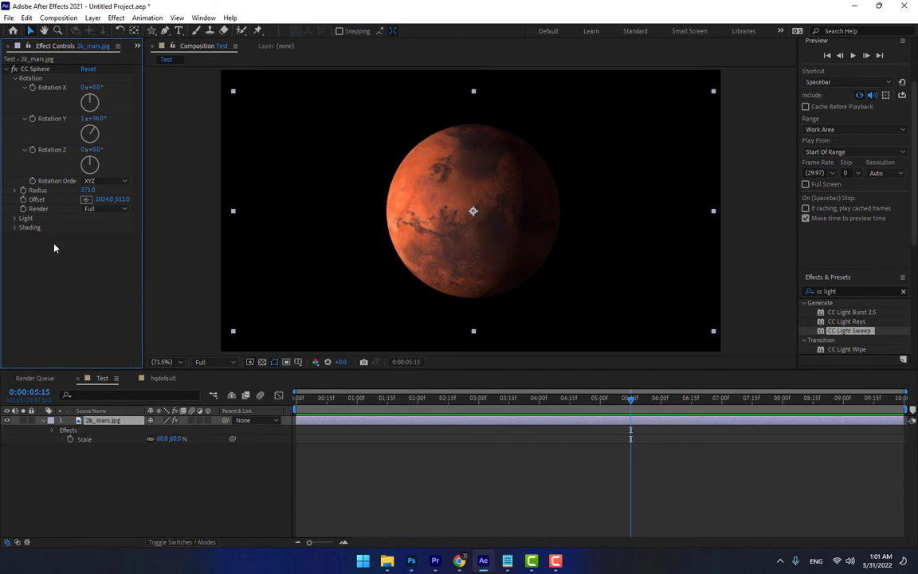
Apply CC Page Turn to the hqdefault.jpg layer in the hqdefault composition and move the fold position to -26.6, 88.4.
left_click(161, 380)
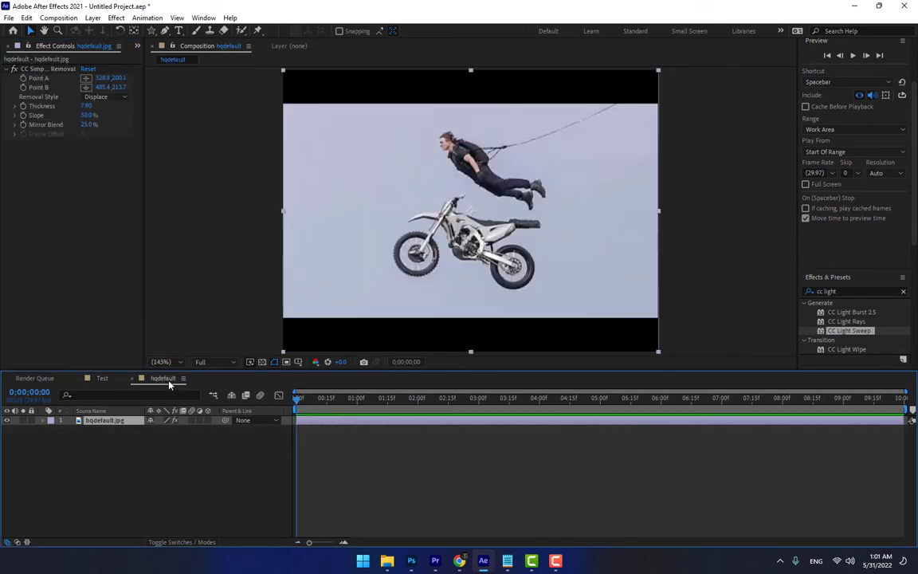
left_click_drag(855, 292, 785, 296)
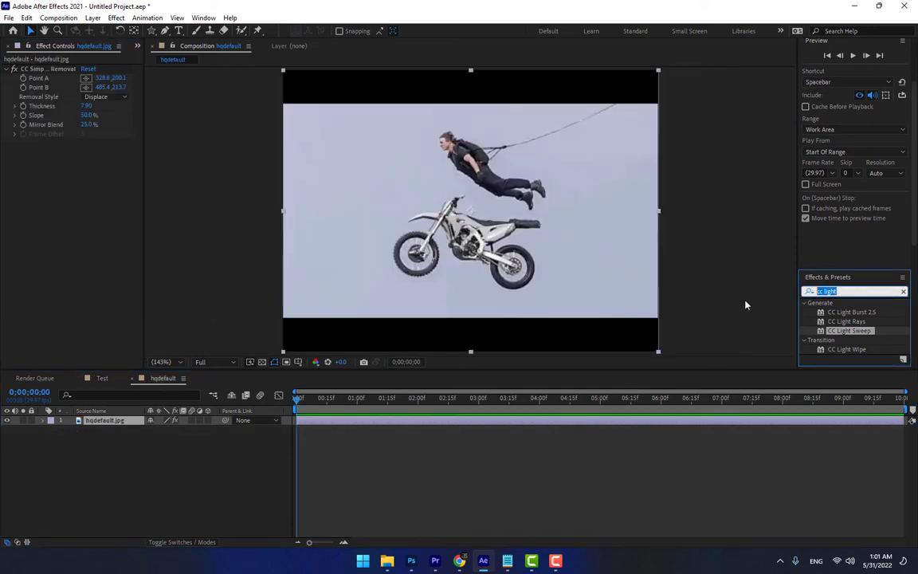
type("cc page")
left_click_drag(845, 312, 536, 182)
left_click_drag(469, 189, 261, 140)
Set the page turn's back page to None and move the fold position to about 288, 268.
left_click(94, 230)
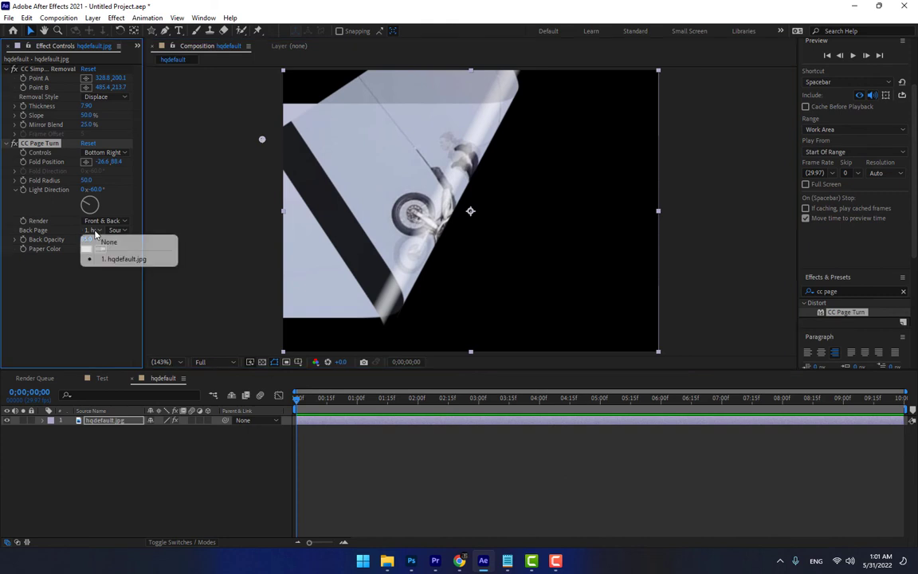
left_click(100, 240)
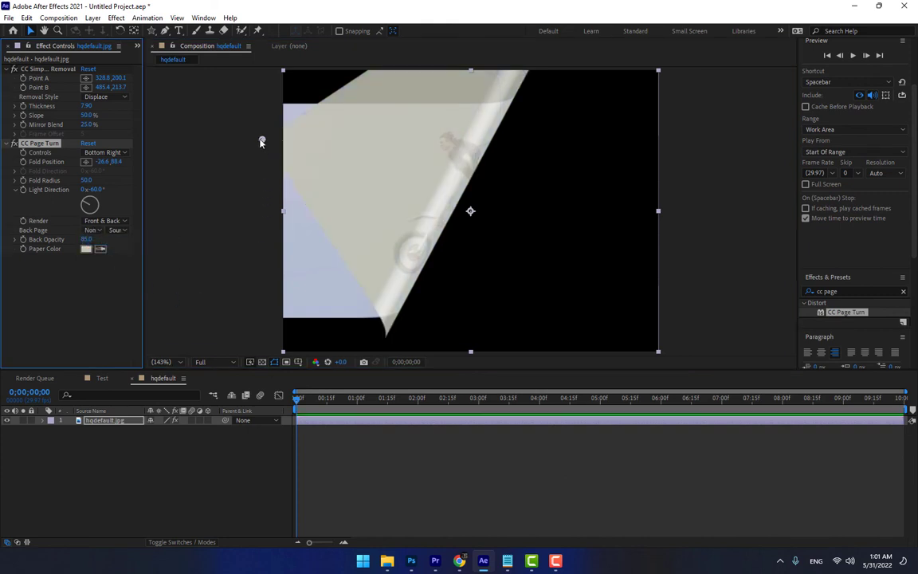
left_click_drag(262, 140, 509, 281)
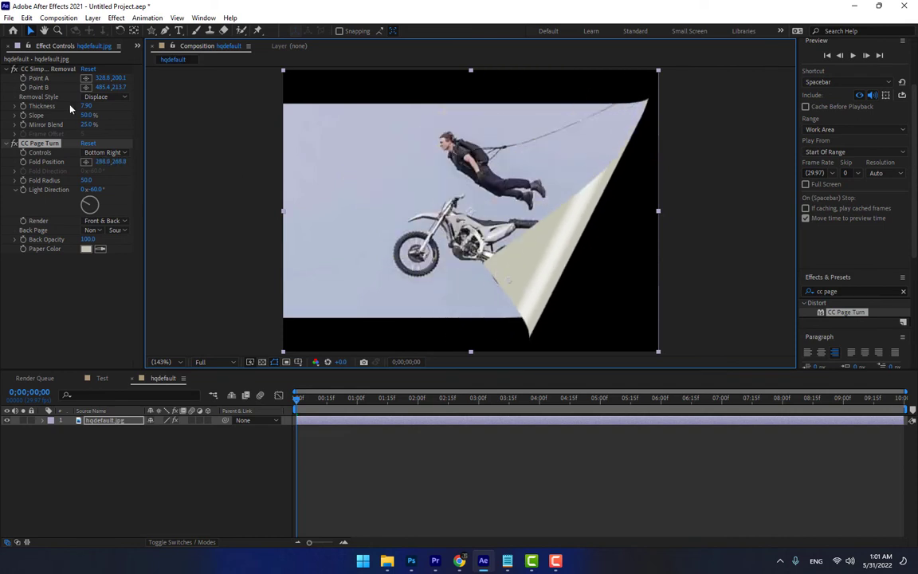
Remove the CC Page Turn effect from hqdefault.jpg and check the list of CC effects in Notepad.
left_click(34, 145)
key("Delete")
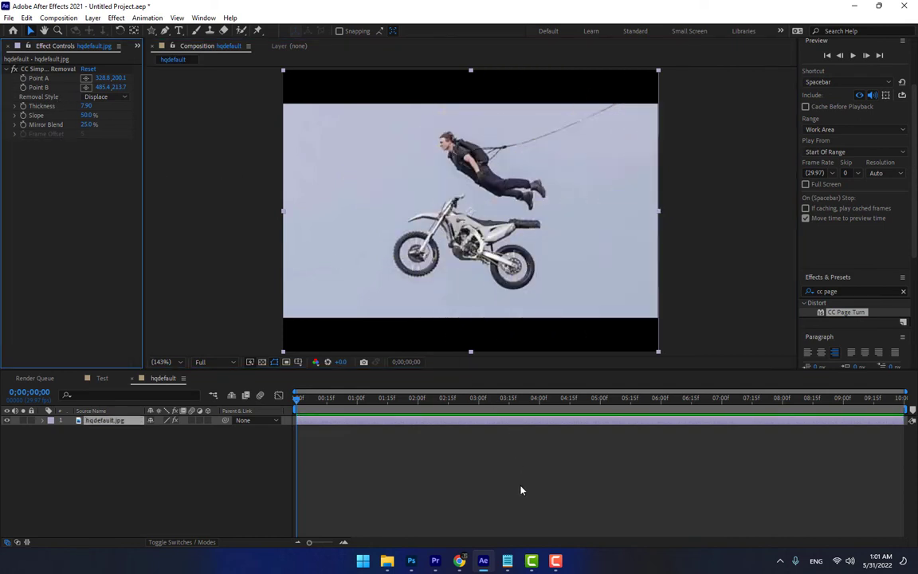
key("alt+Tab")
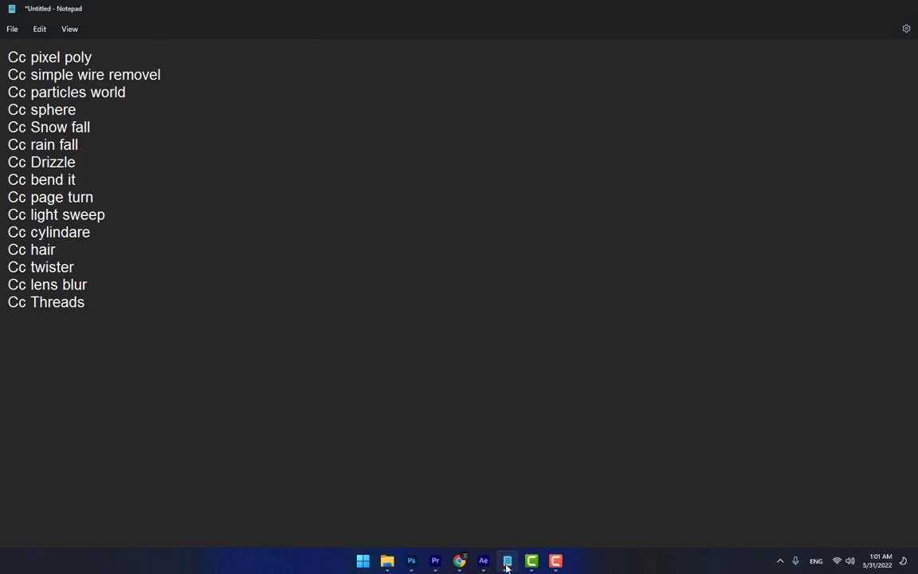
key("alt+Tab")
Delete the Mars layer from the Test composition.
left_click(248, 464)
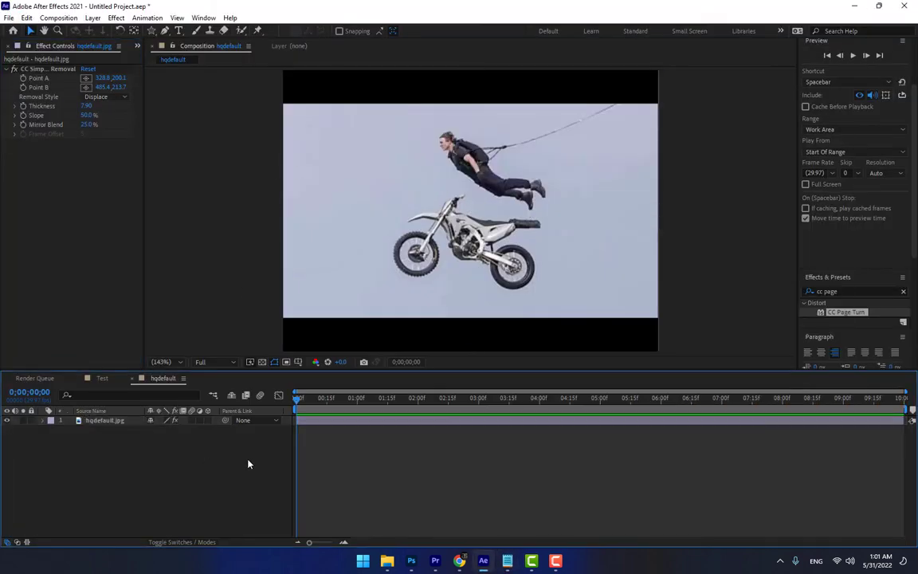
left_click(112, 382)
key("Delete")
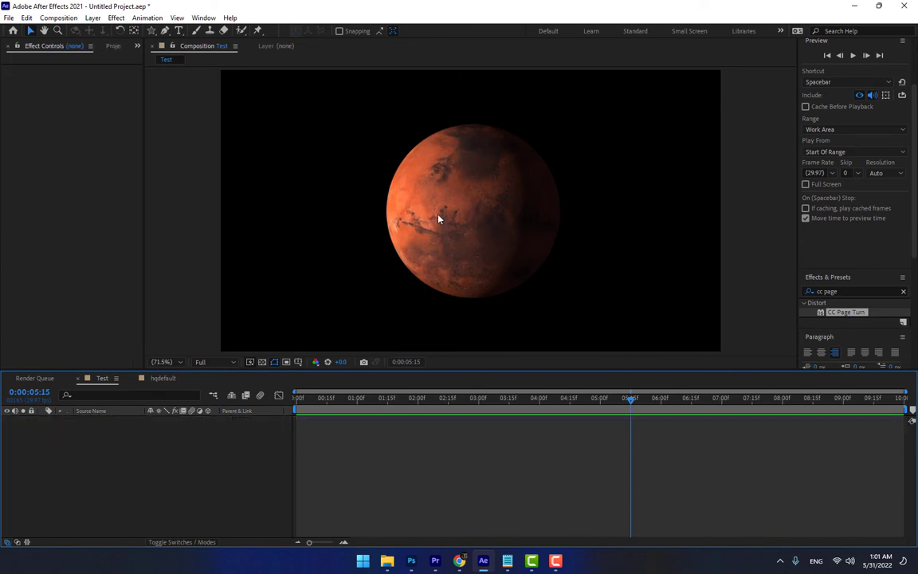
left_click(115, 46)
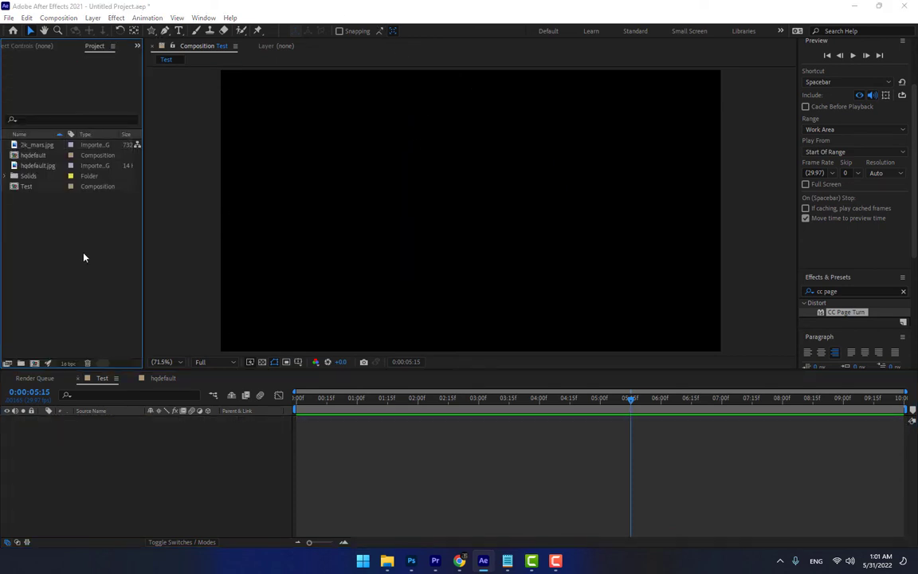
double_click(76, 246)
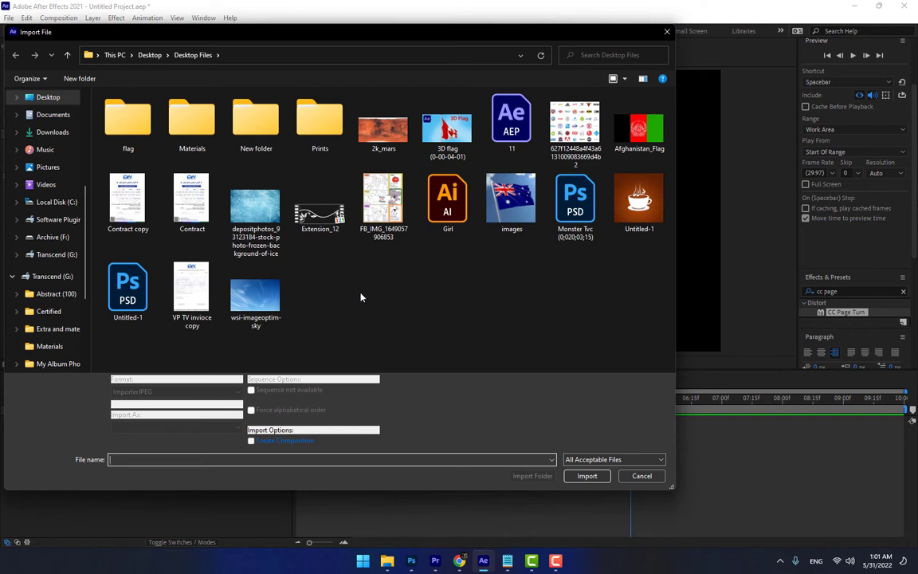
left_click(48, 96)
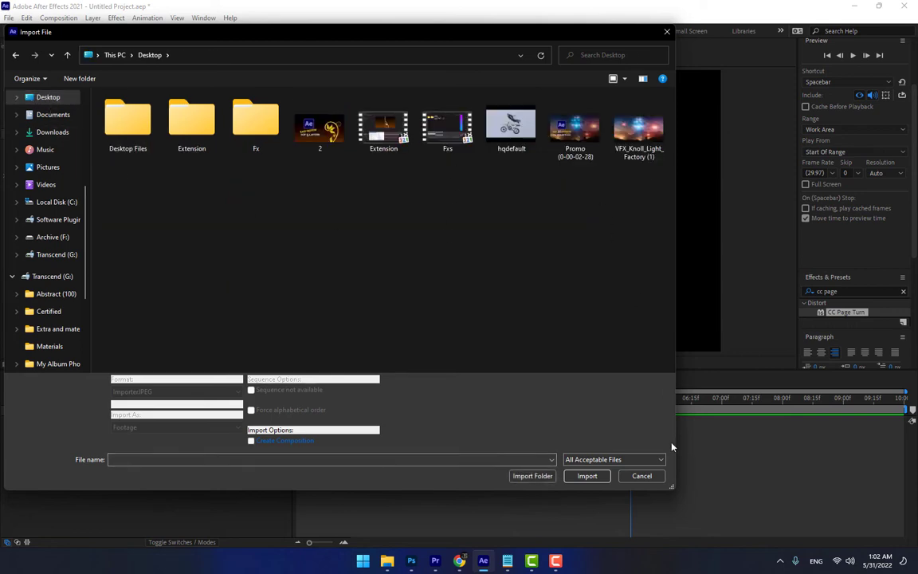
left_click(658, 477)
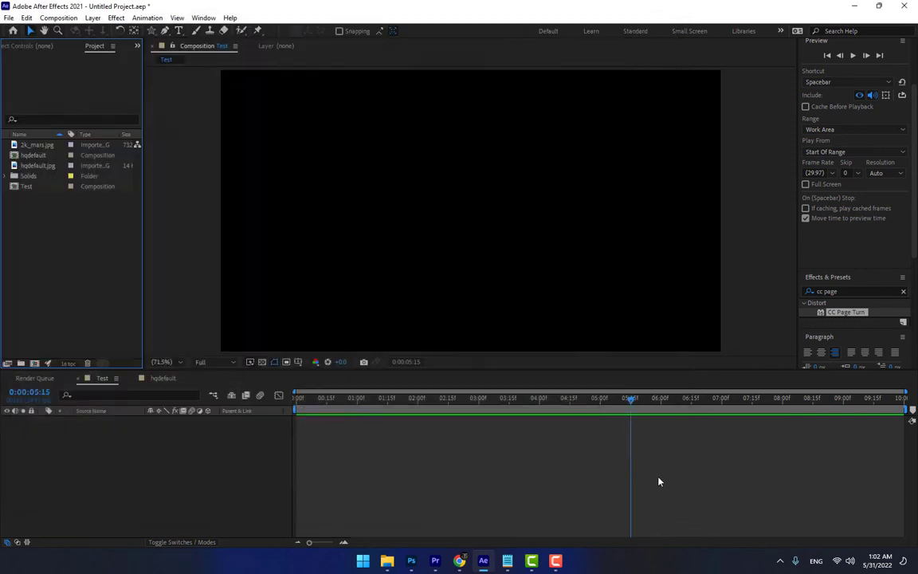
Draw a white star in the upper-left area of the Test composition.
left_click(153, 33)
mouse_move(250, 129)
left_mouse_down()
mouse_move(271, 151)
mouse_move(289, 136)
left_mouse_up()
key("v")
left_click(317, 249)
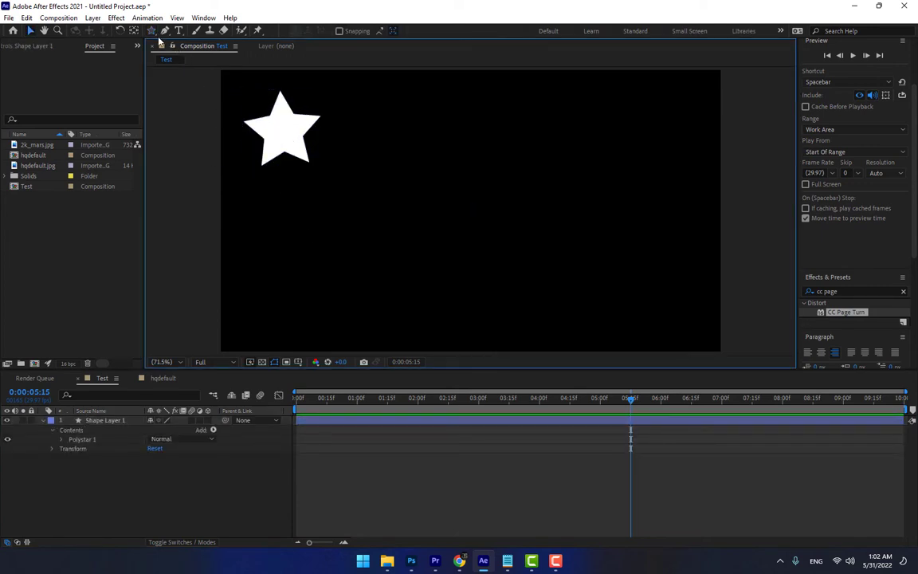
Draw a white circle and a white square in a row to the right of the star.
left_click_drag(151, 30, 169, 54)
left_click(173, 53)
left_click(380, 118)
left_click_drag(380, 118, 470, 209)
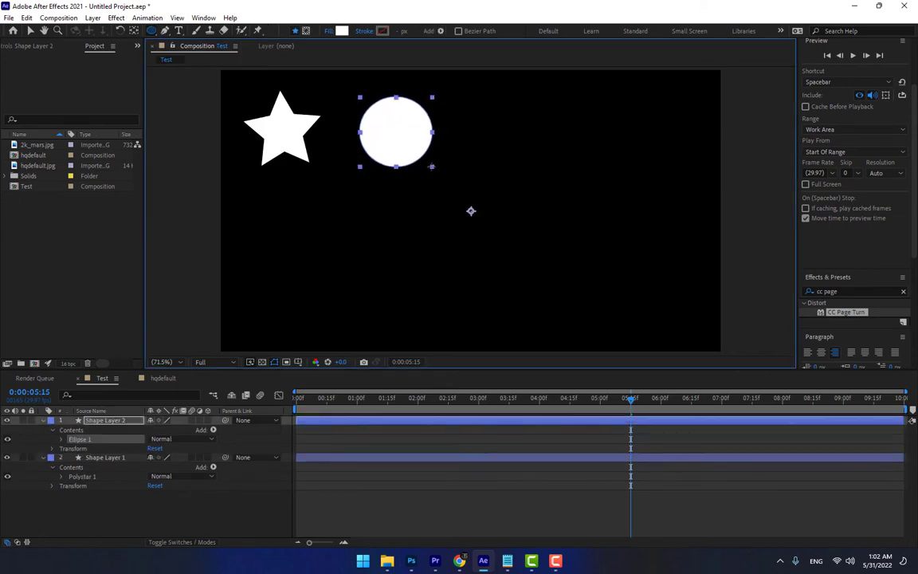
left_click_drag(152, 31, 214, 31)
left_click_drag(467, 98, 544, 172)
Add a white pentagon and a white rounded rectangle to the right of the square, completing the row of shapes.
left_click_drag(151, 31, 195, 75)
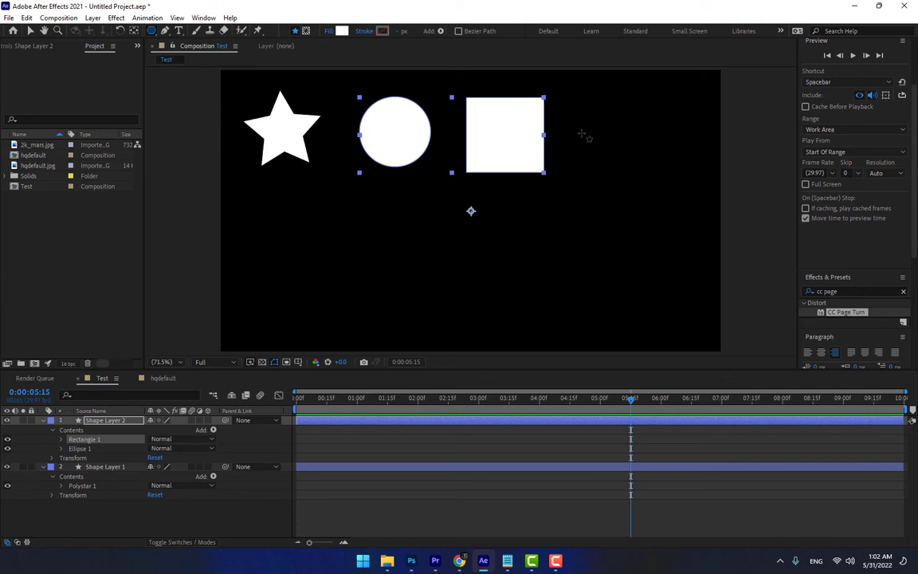
left_click_drag(613, 134, 578, 156)
left_click_drag(151, 35, 195, 42)
left_click_drag(656, 106, 716, 176)
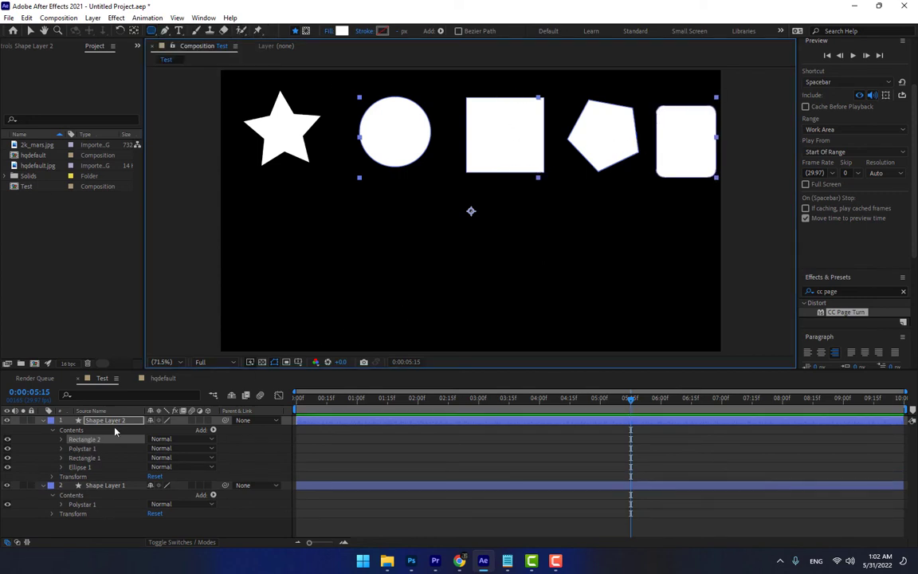
Pre-compose the two shape layers together under the default name.
left_click(102, 484, "shift")
right_click(102, 484)
left_click(139, 449)
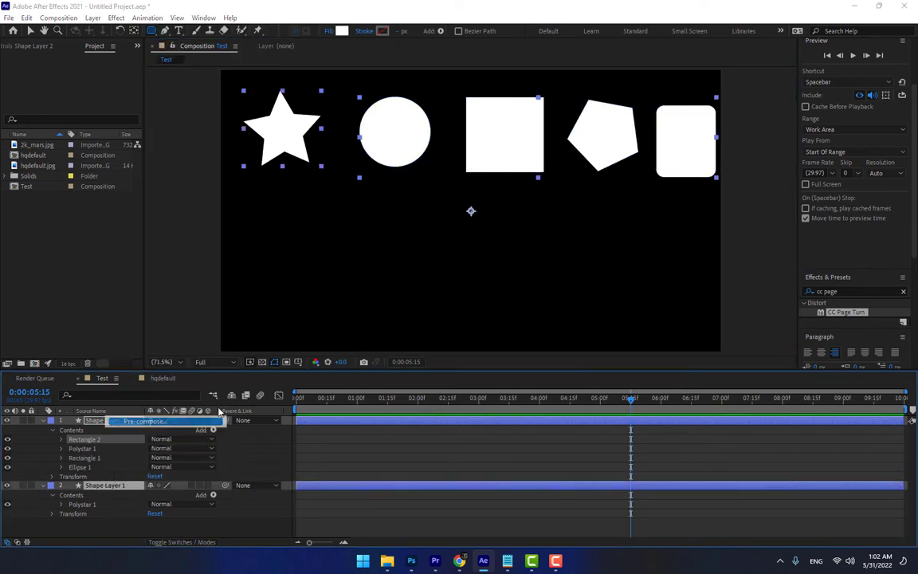
left_click(710, 392)
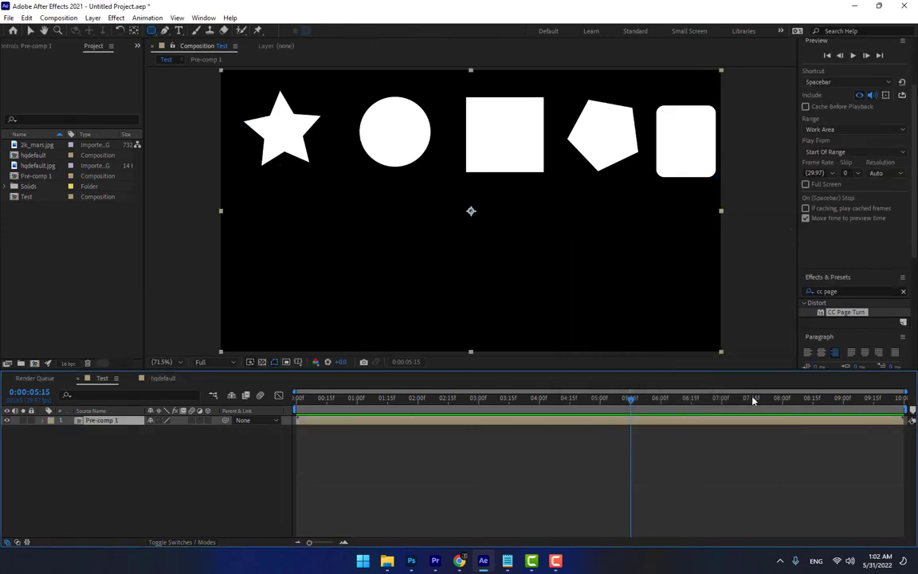
Find the CC Cylinder effect and apply it to the pre-composed shapes layer.
left_click_drag(842, 292, 747, 299)
type("c")
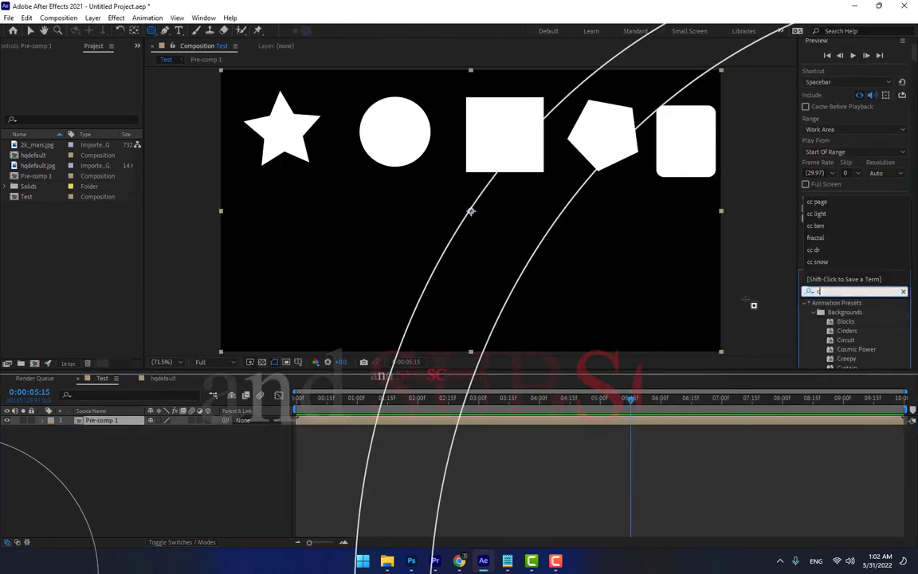
type("c  cy")
left_click_drag(843, 312, 532, 153)
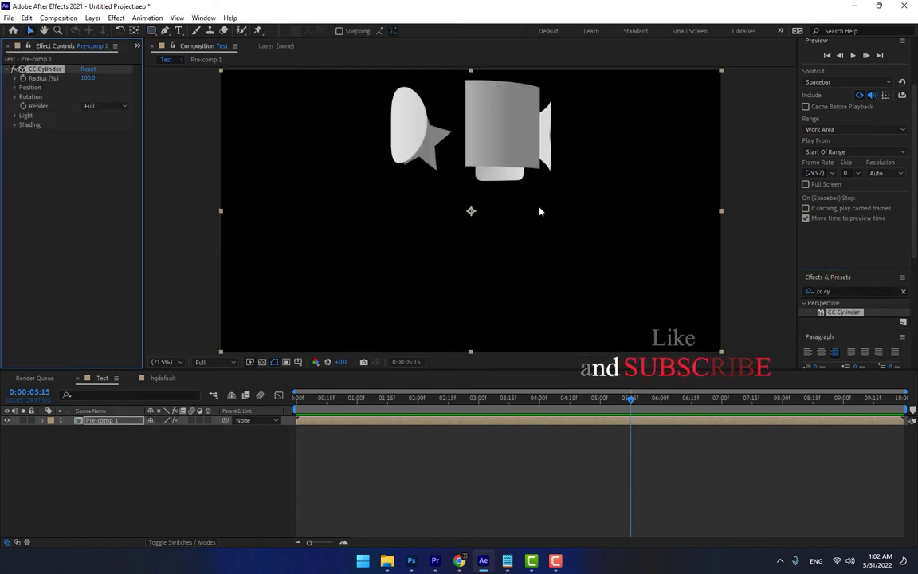
Set the cylinder's radius to 177%, its X rotation to 19° and its Y rotation to 165°.
left_click(14, 96)
left_click_drag(96, 137, 179, 150)
left_click_drag(89, 78, 149, 96)
left_click_drag(94, 136, 127, 141)
left_click_drag(91, 105, 136, 116)
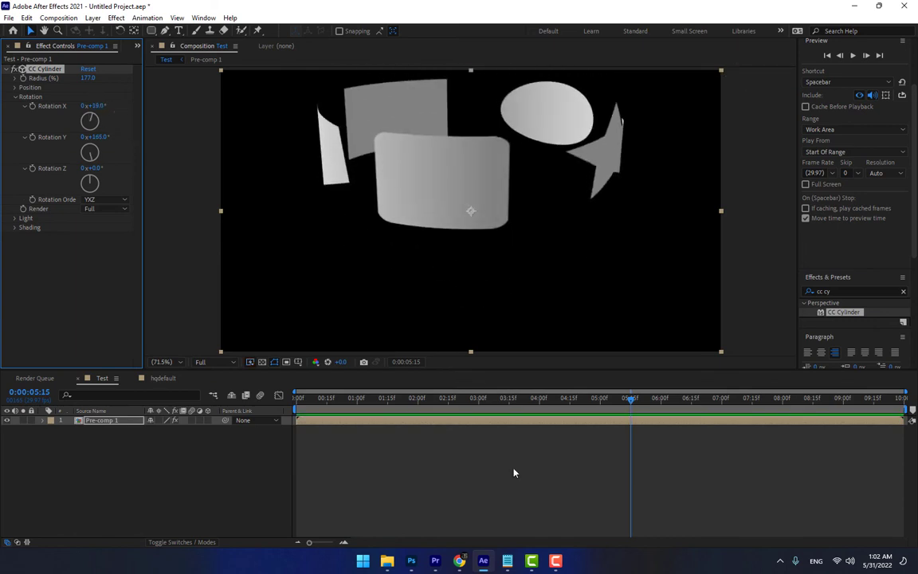
Check the list of CC effects in Notepad and remove the CC Cylinder effect from the pre-composed shapes.
left_click(507, 562)
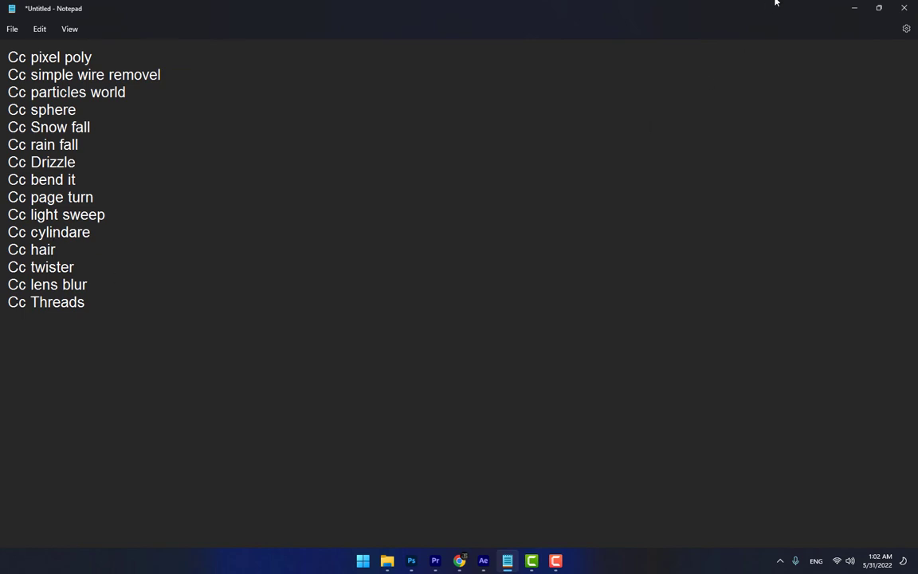
left_click(854, 8)
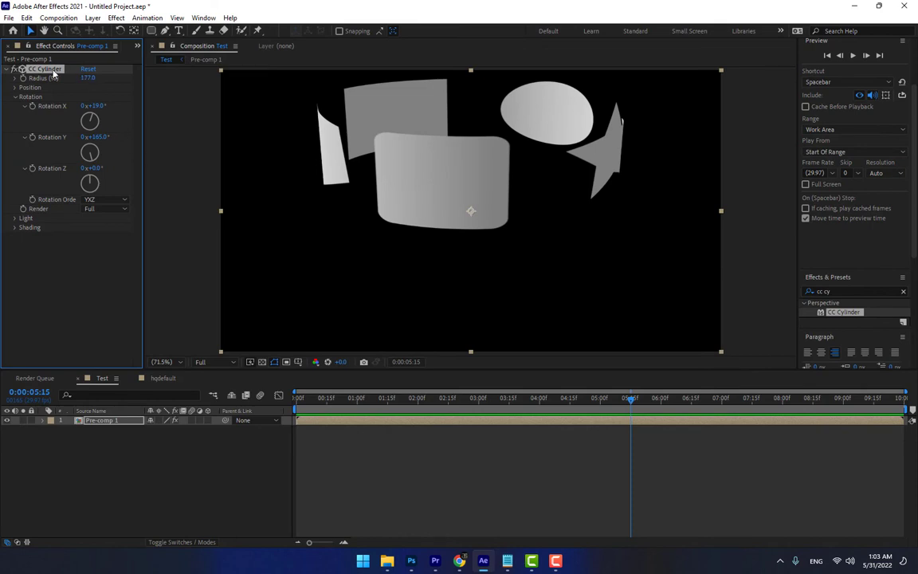
key("Delete")
Apply CC Twister to the hqdefault.jpg layer in the hqdefault composition and set its completion to 53%.
left_click(162, 378)
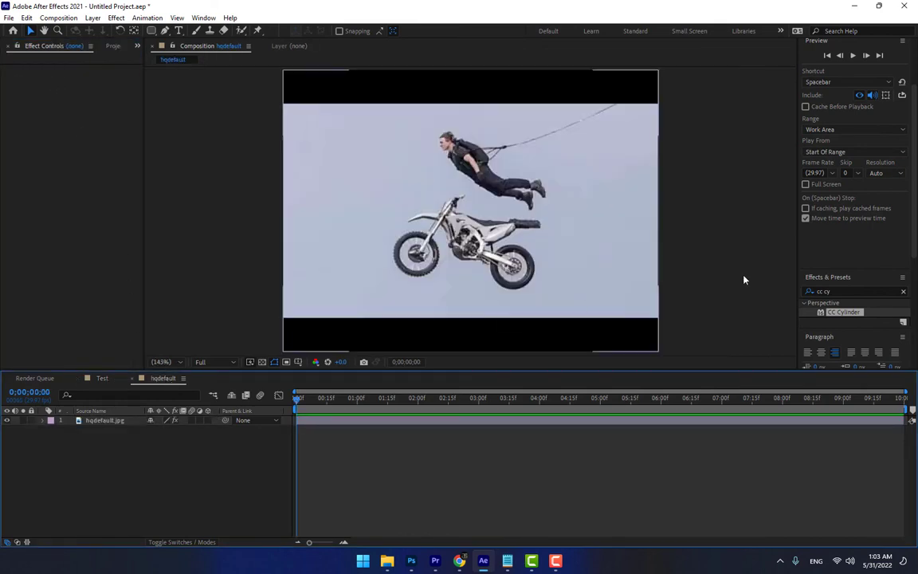
left_click_drag(833, 291, 779, 299)
type("cc ")
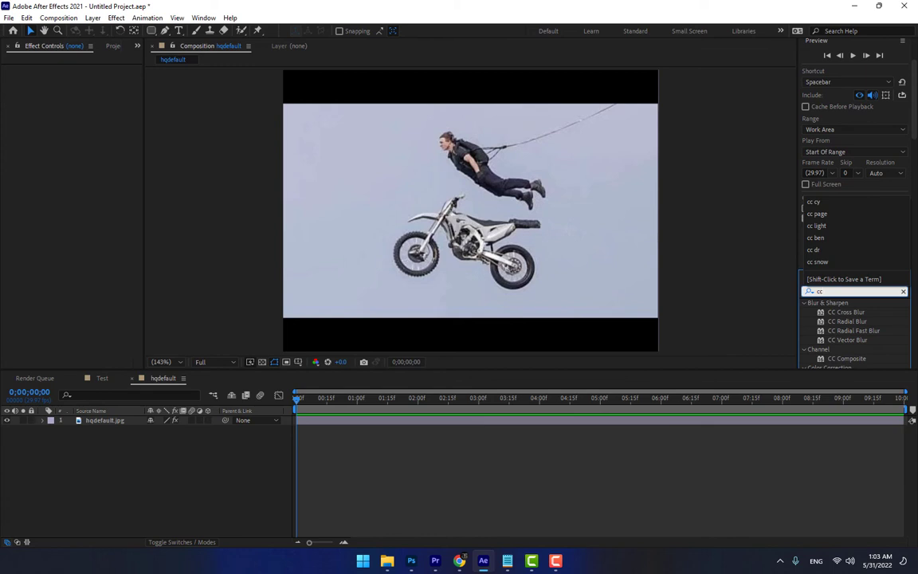
type(" twu")
key("BackSpace")
type("is")
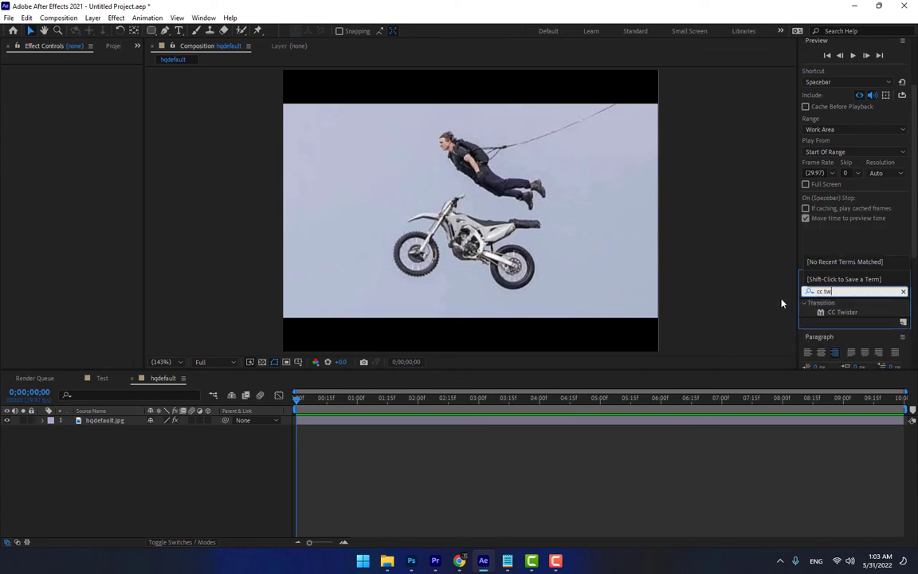
left_click_drag(843, 312, 377, 199)
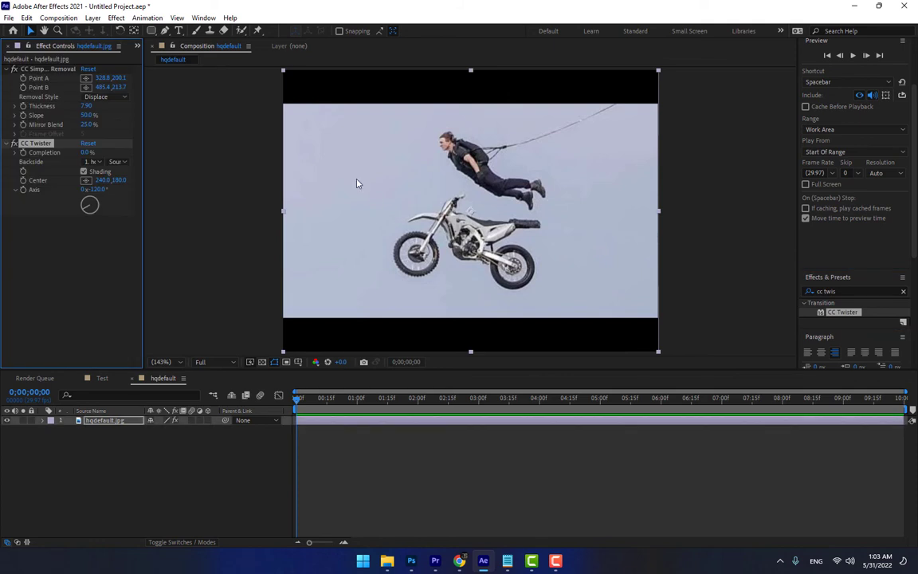
mouse_move(86, 151)
left_mouse_down()
mouse_move(126, 154)
mouse_move(98, 157)
left_mouse_up()
Check the list of CC effects in Notepad and delete the hqdefault.jpg layer along with its effects.
left_click(507, 566)
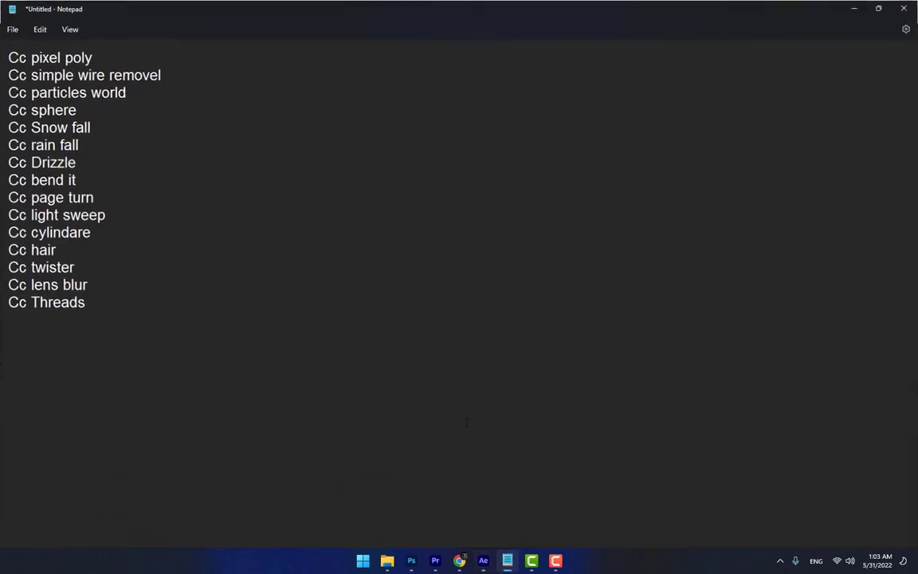
left_click(512, 561)
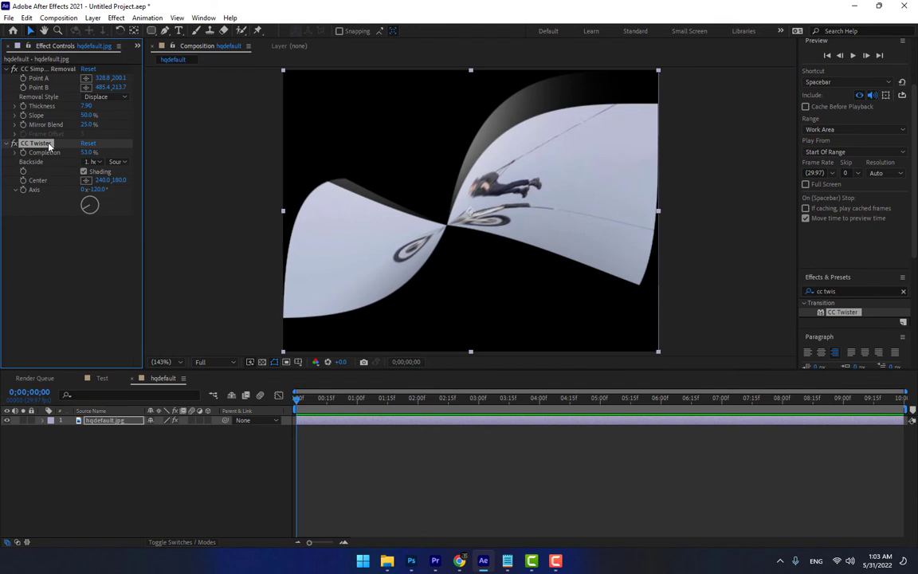
key("Delete")
left_click(47, 67)
key("Delete")
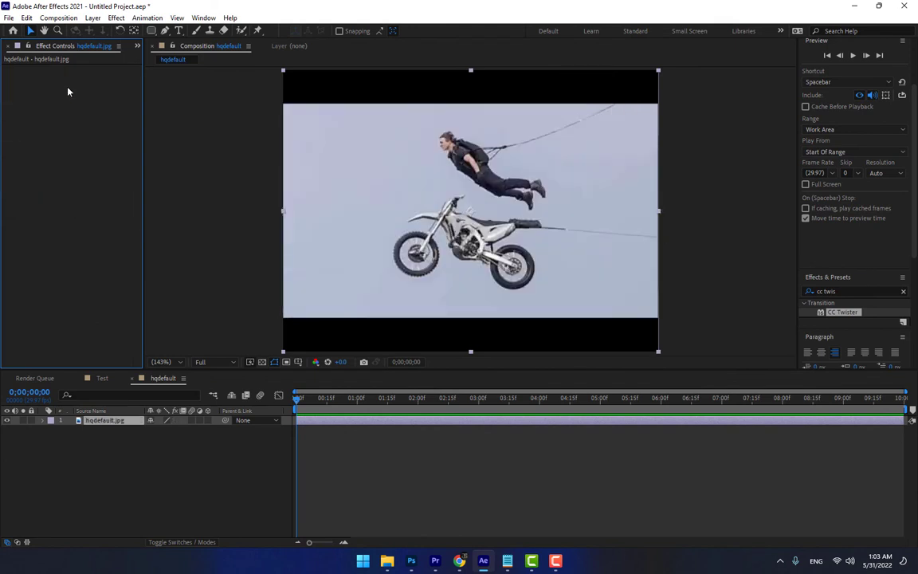
left_click(110, 420)
key("Delete")
Add the text "Grass" to the hqdefault composition and move it near the middle of the frame.
left_click(179, 31)
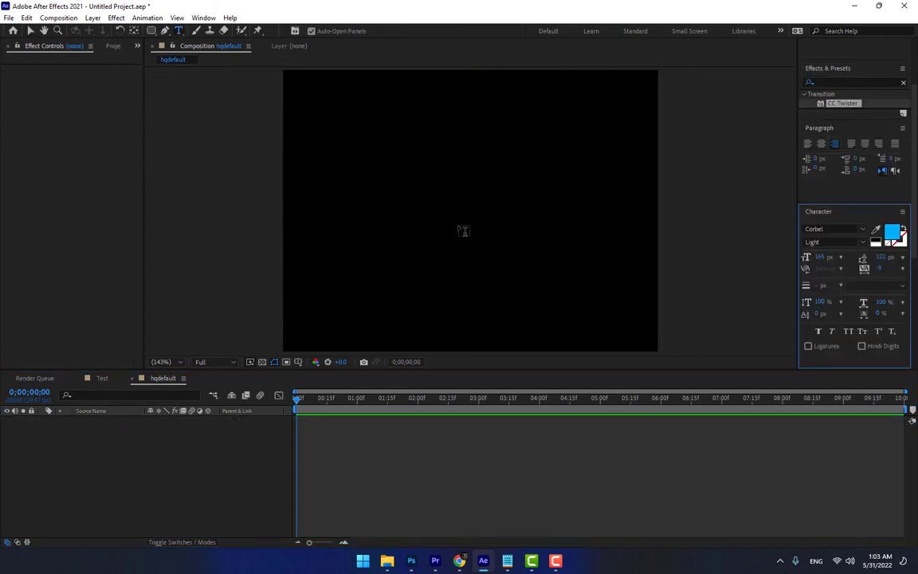
left_click(474, 234)
type("Grass")
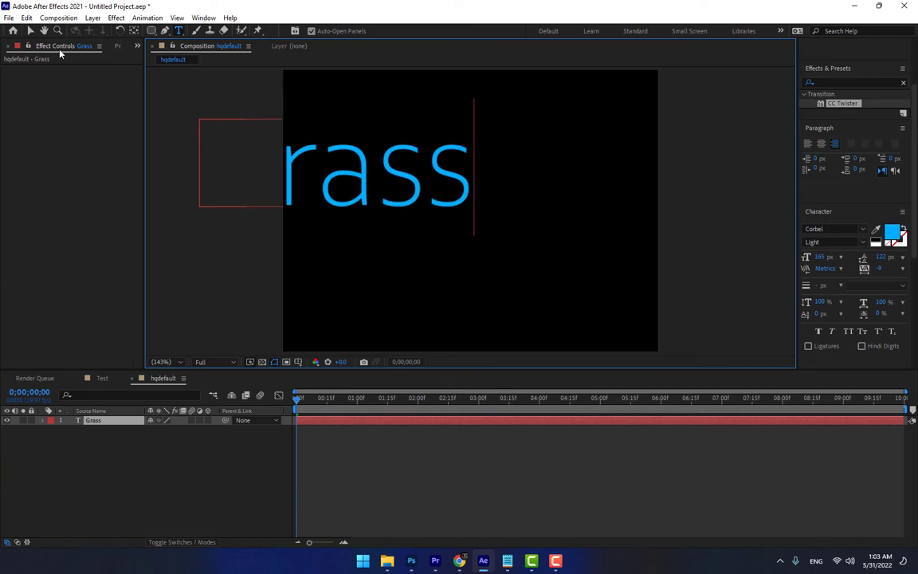
left_click(30, 31)
left_click_drag(323, 169, 488, 220)
Change the fill color of the "Grass" text to a dark, muted brown.
left_click(892, 232)
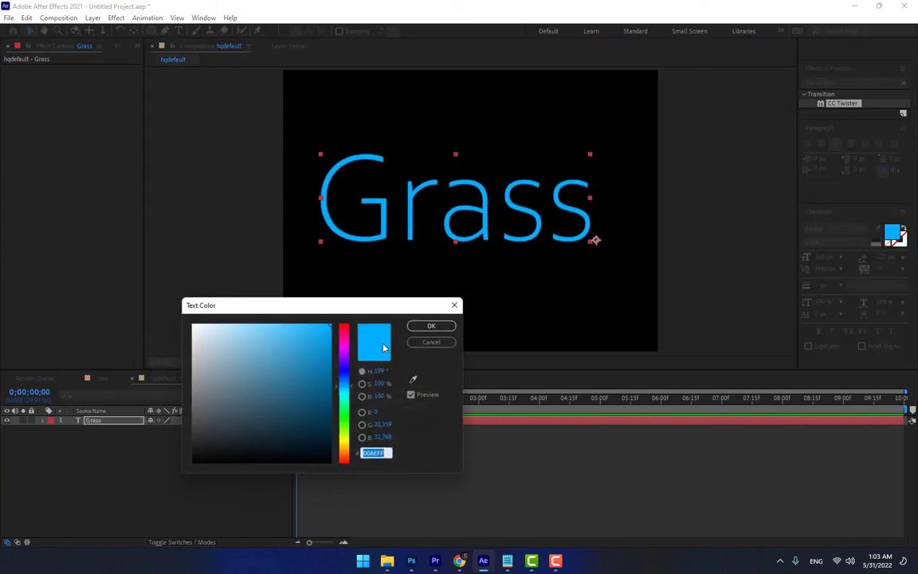
left_click(343, 457)
left_click_drag(313, 417, 272, 430)
left_click(239, 384)
left_click(431, 325)
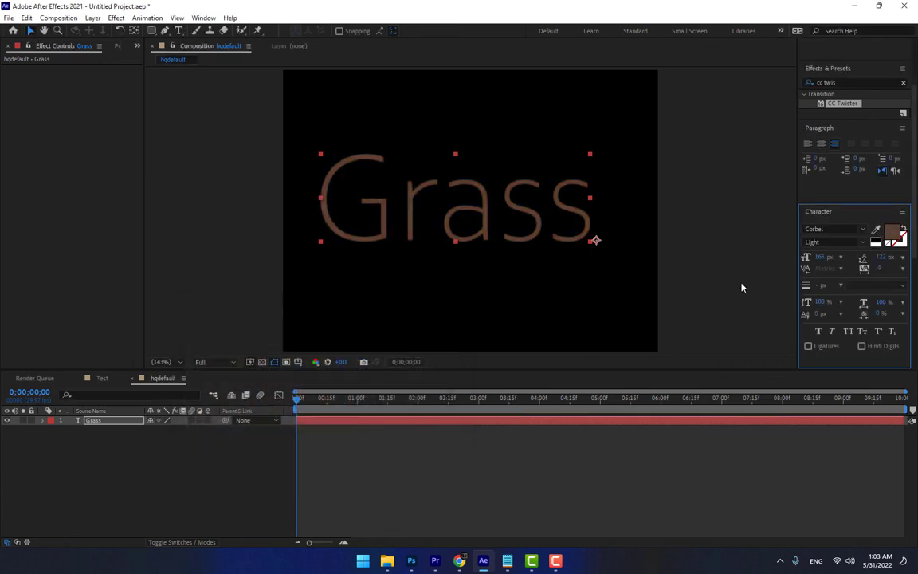
Apply CC Hair to the "Grass" text with length 46, thickness 0.80, weight 1.070 and density 195.
scroll(871, 181, "up", 5)
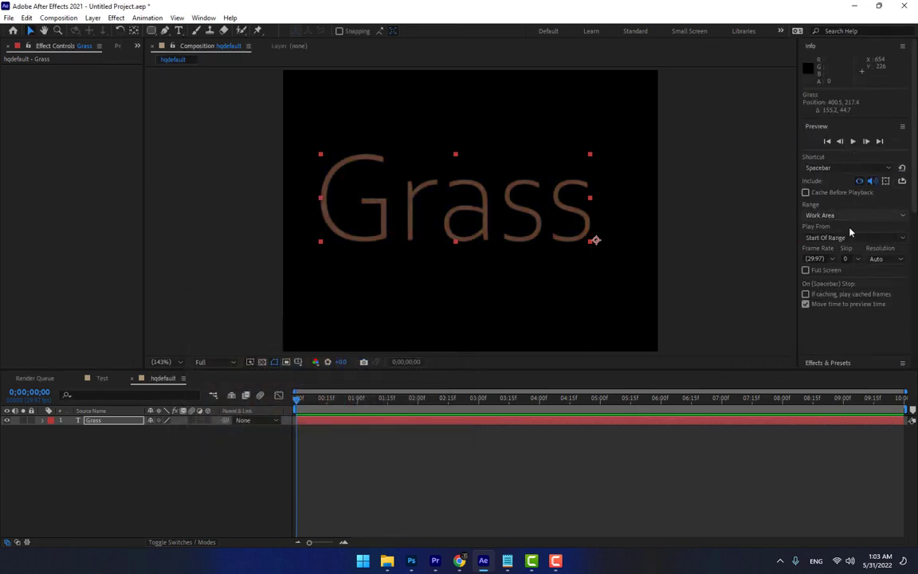
scroll(855, 327, "down", 2)
left_click(857, 278)
left_click(856, 277)
type("cc hai")
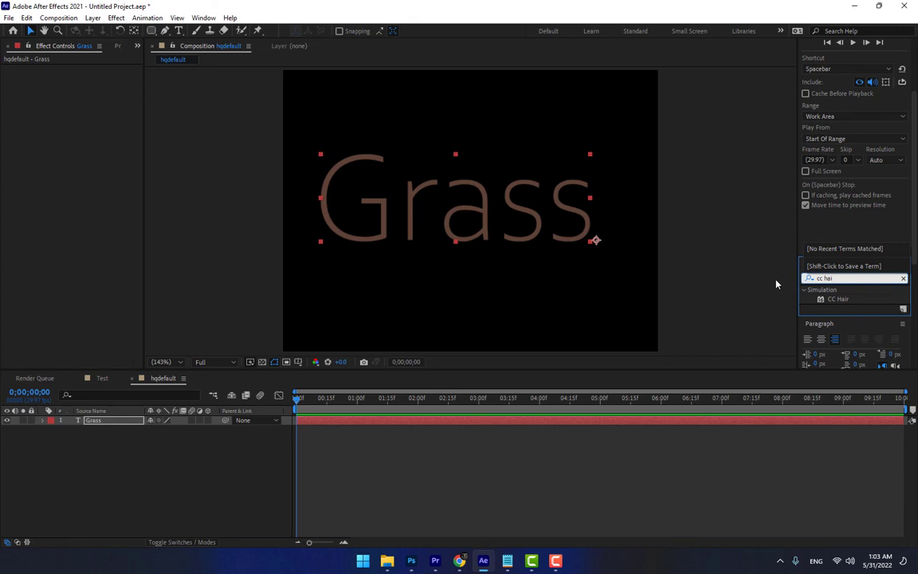
left_click_drag(837, 300, 478, 223)
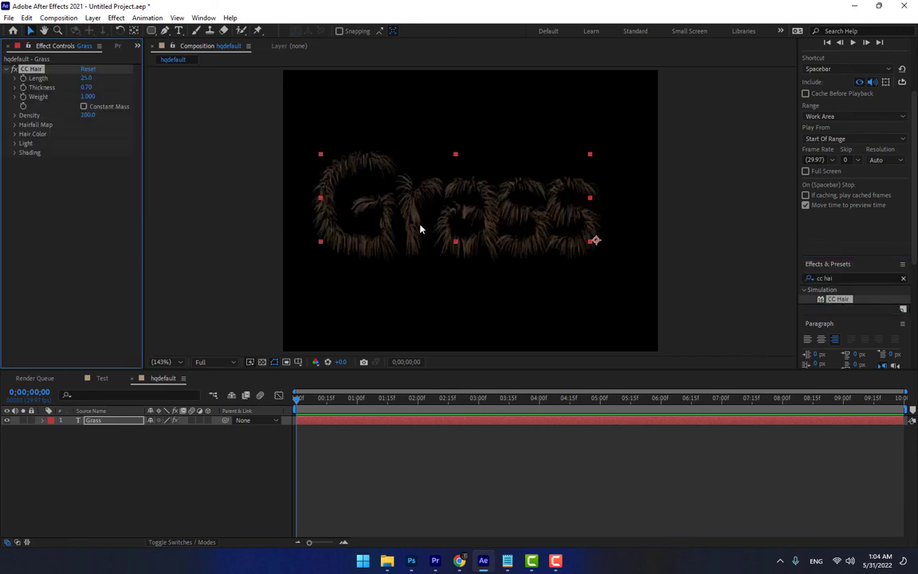
left_click_drag(86, 77, 88, 117)
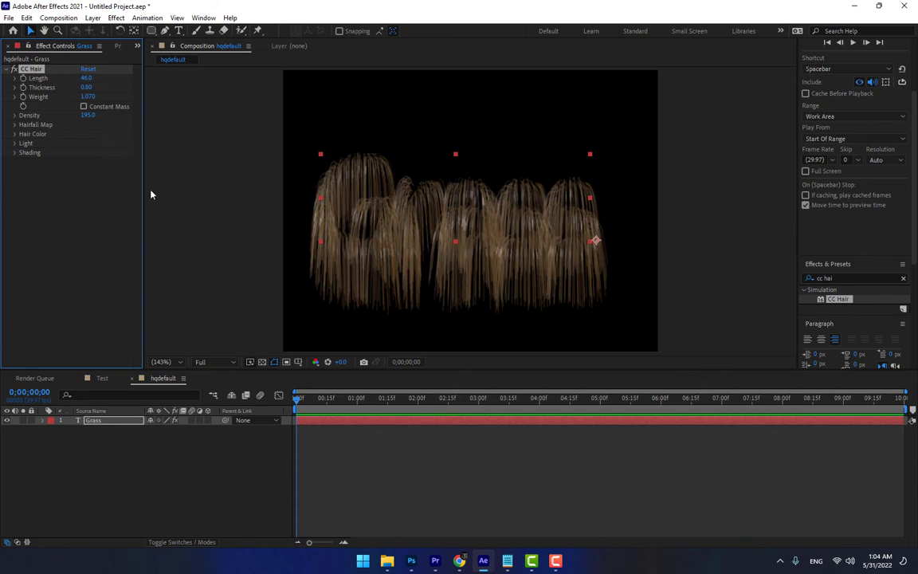
Delete the CC Hair effect from the "Grass" layer and check the list of CC effects in Notepad.
key("Delete")
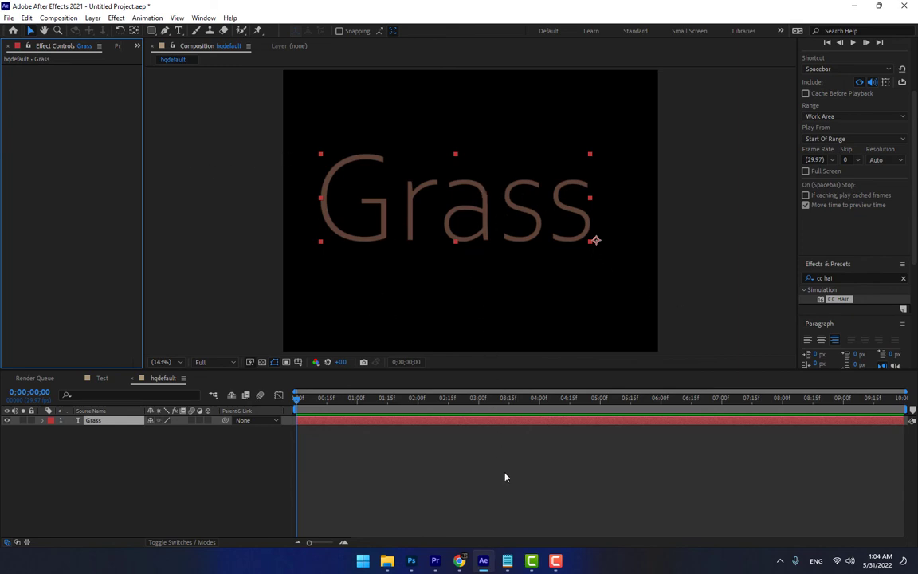
left_click(507, 562)
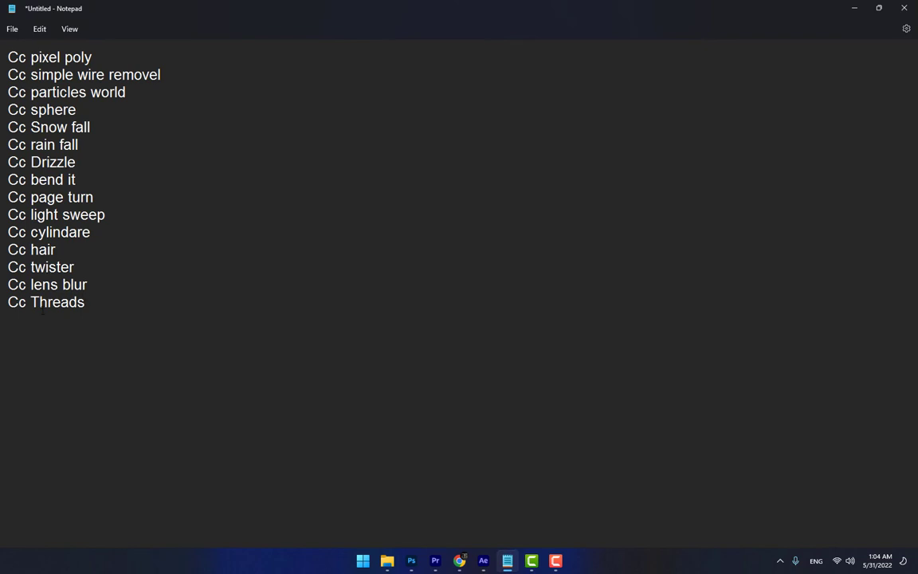
left_click(515, 562)
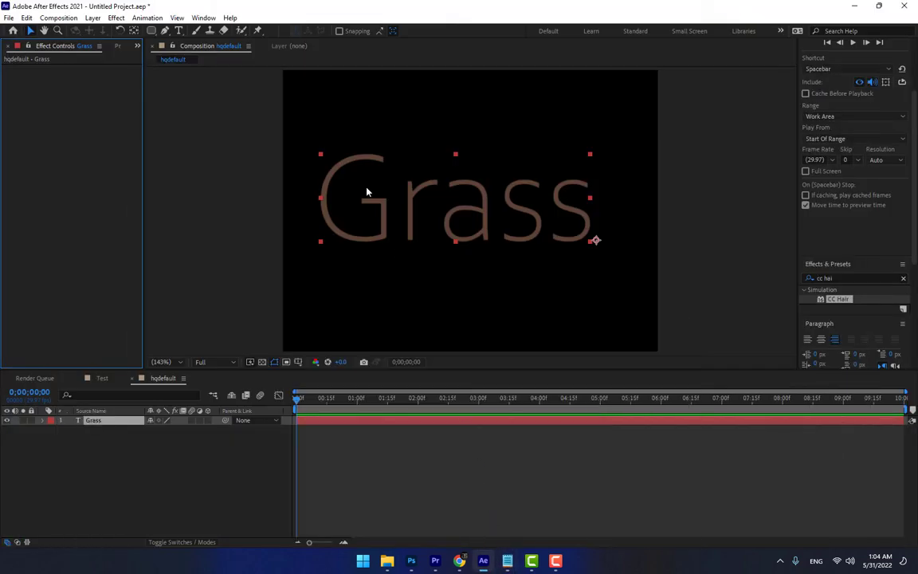
In the hqdefault composition, undo the edits back through the "Grass" text until the hqdefault.jpg layer is restored without effects.
left_click(102, 378)
left_click(168, 379)
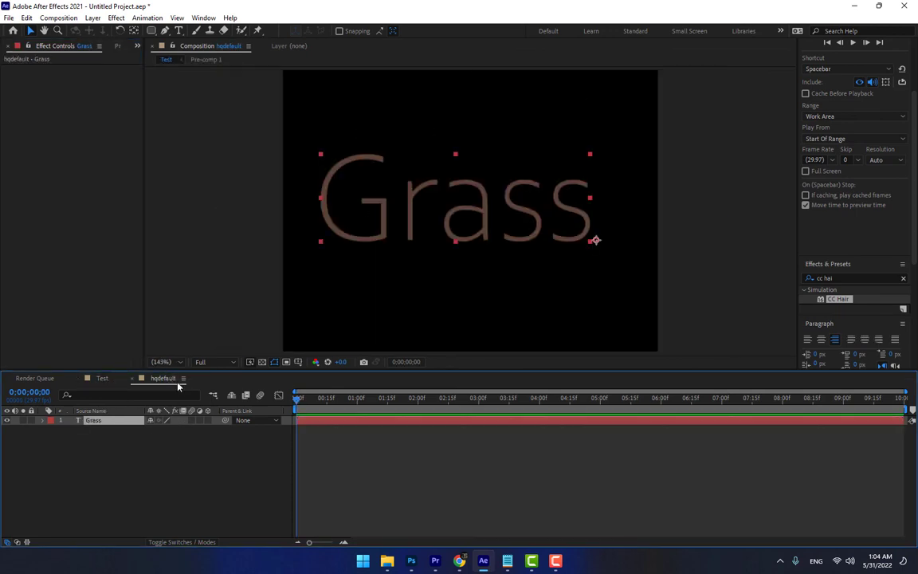
key("ctrl+v")
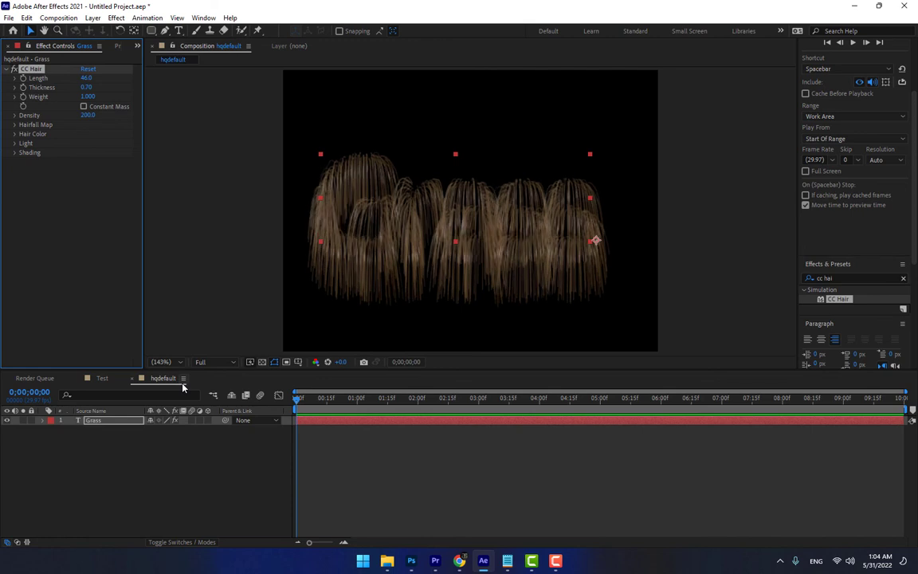
key("ctrl+z")
key("ctrl+z")
key("ctrl+z")
key("ctrl+z")
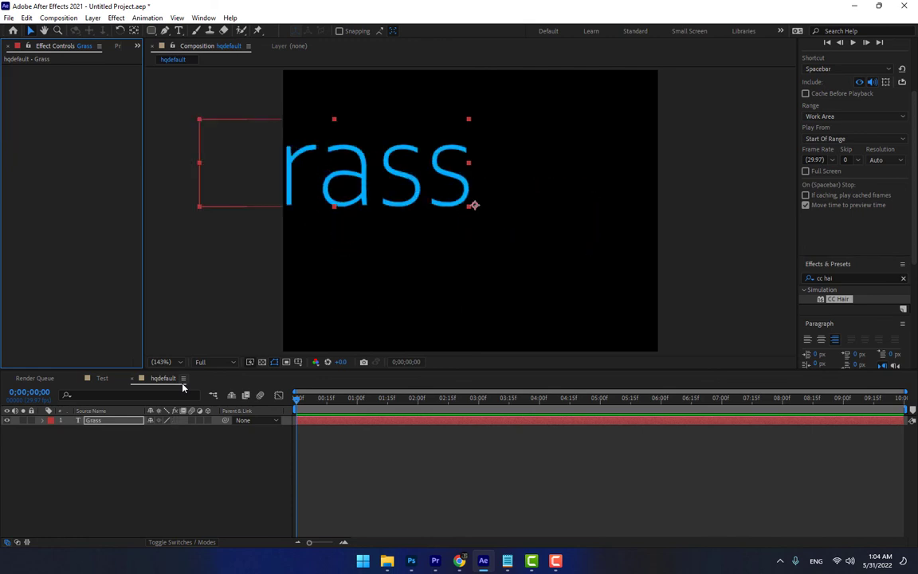
key("ctrl+z")
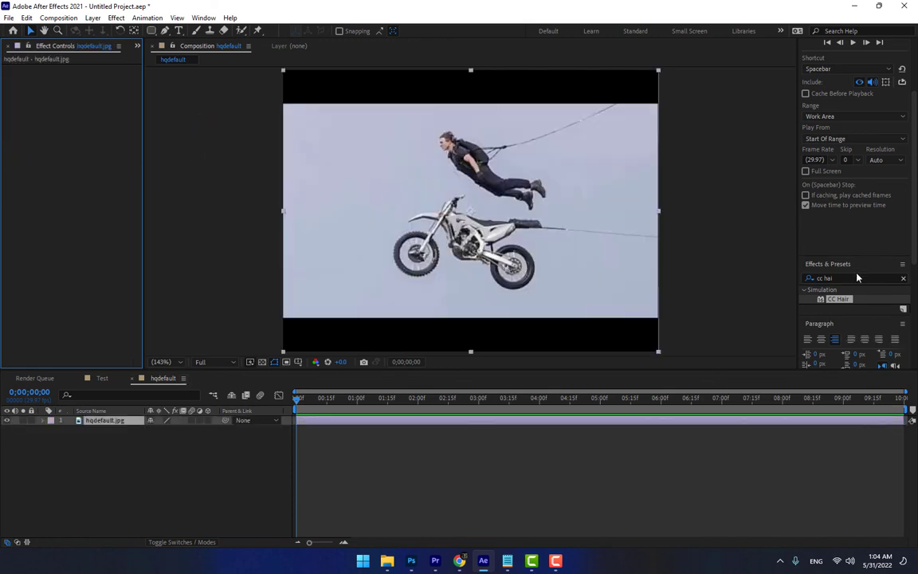
Find the CC Lens effect and apply it to the hqdefault.jpg layer.
left_click(855, 277)
type("cc lens")
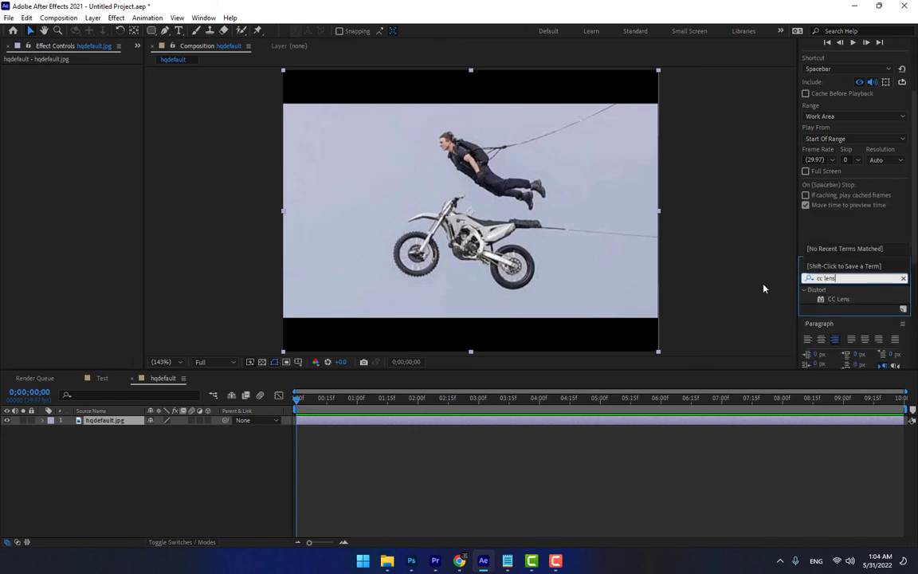
left_click_drag(839, 299, 475, 287)
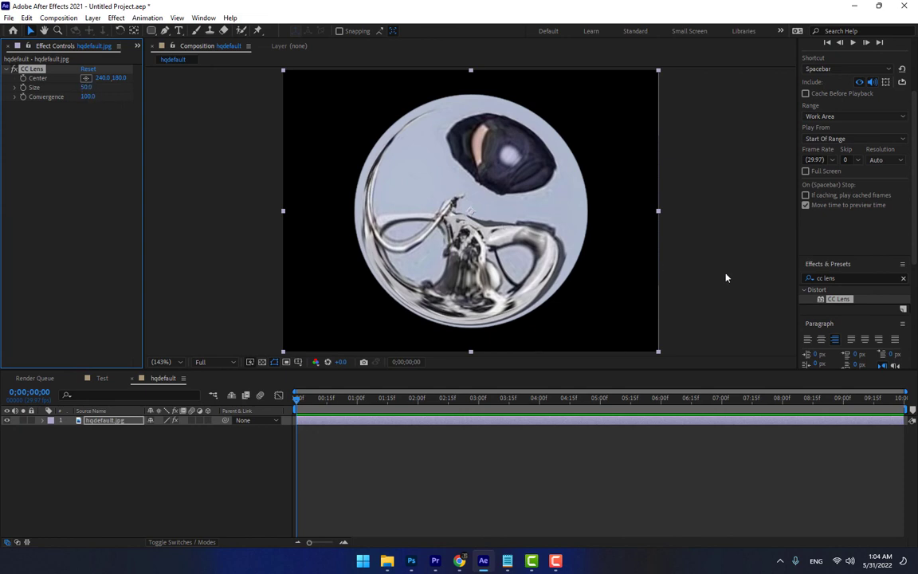
Search the effects library for "blur" and "lens" to look for a CC lens blur effect.
left_click(902, 278)
type("blur")
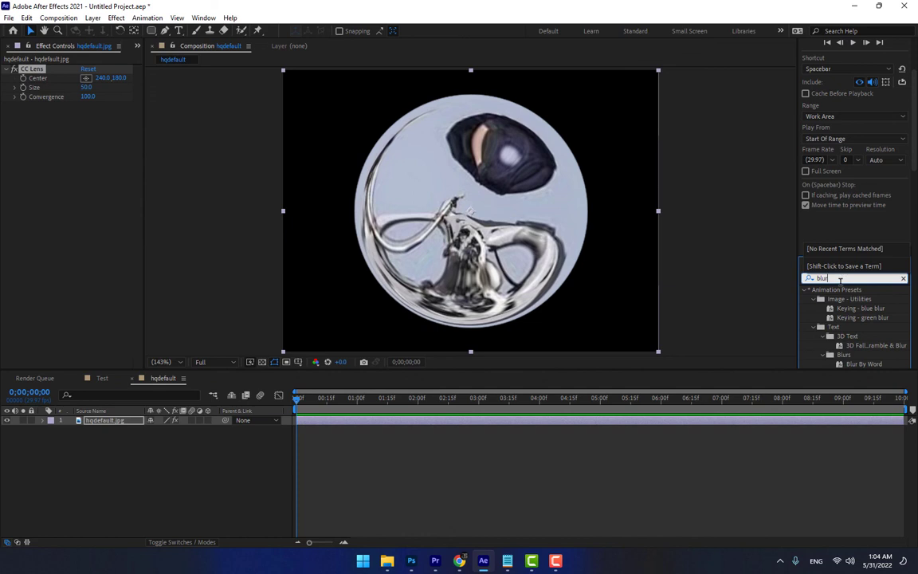
scroll(846, 329, "down", 3)
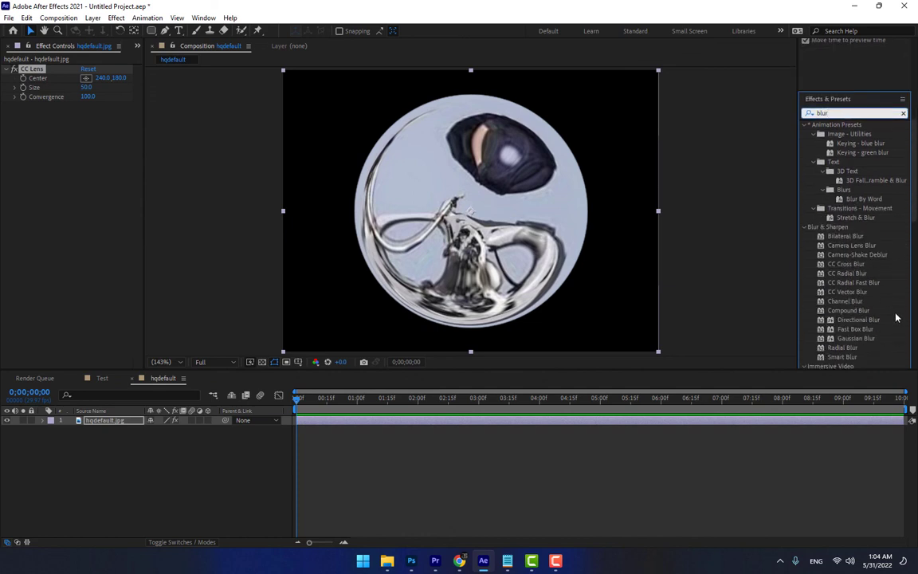
scroll(895, 316, "down", 3)
scroll(889, 314, "down", 1)
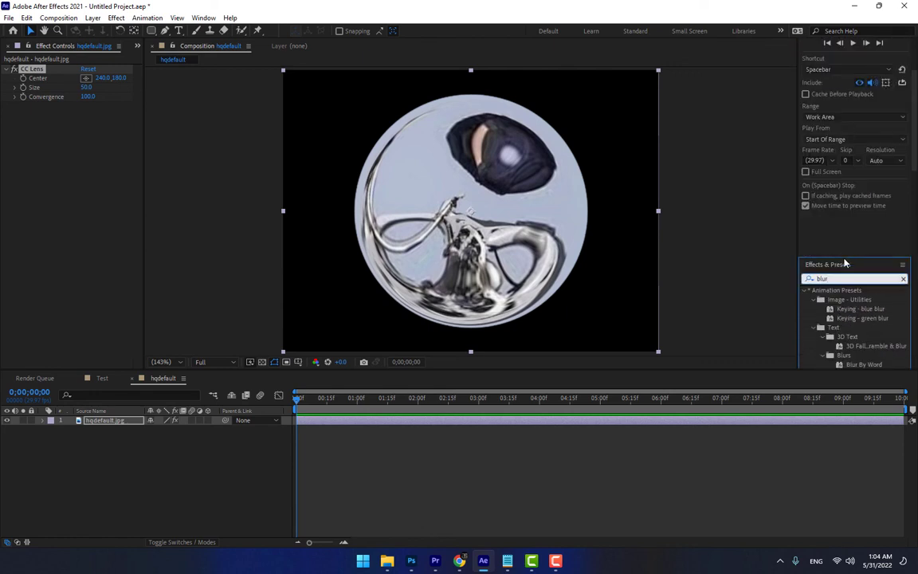
left_click_drag(838, 279, 802, 279)
type("lens")
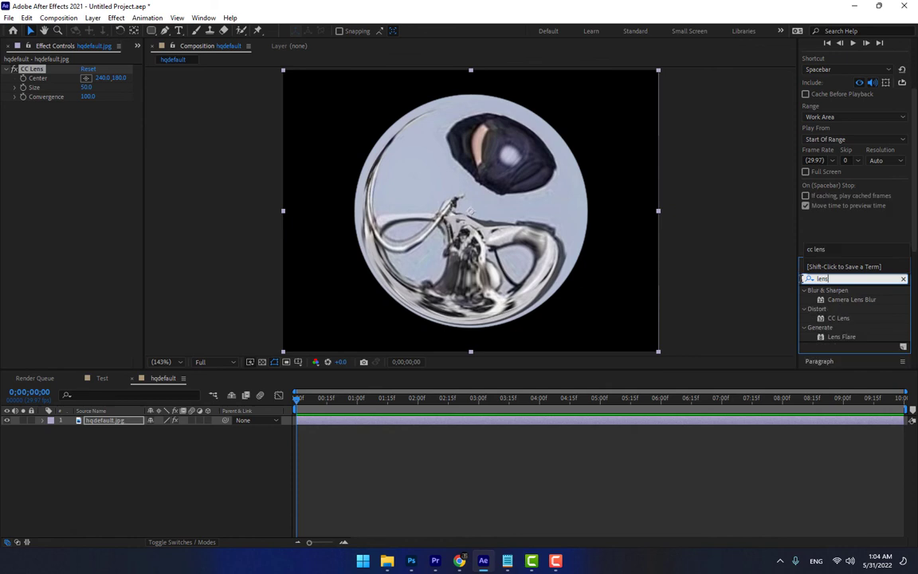
left_click(803, 279)
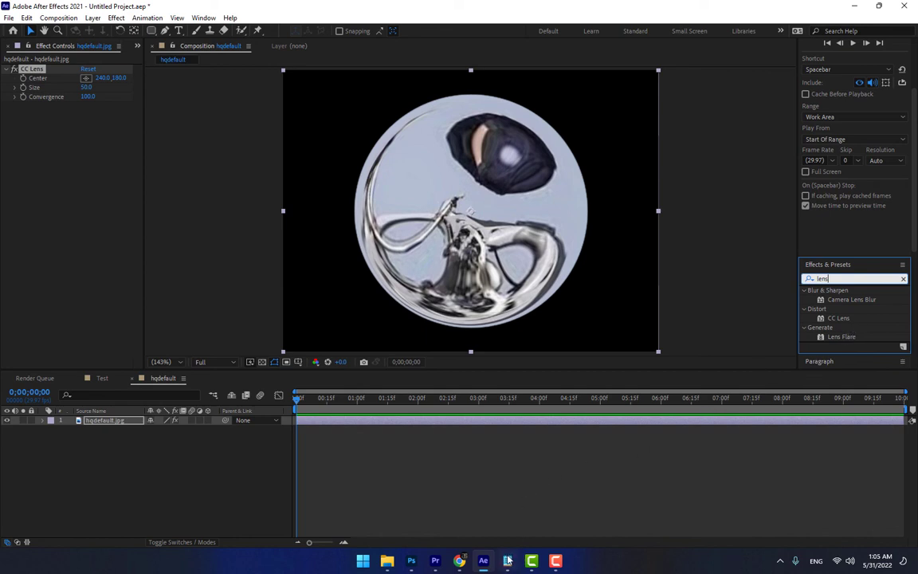
Remove the "Cc lens blur" entry from the effects list in Notepad and return to After Effects.
key("alt+Tab")
key("shift+Home")
key("ctrl+x")
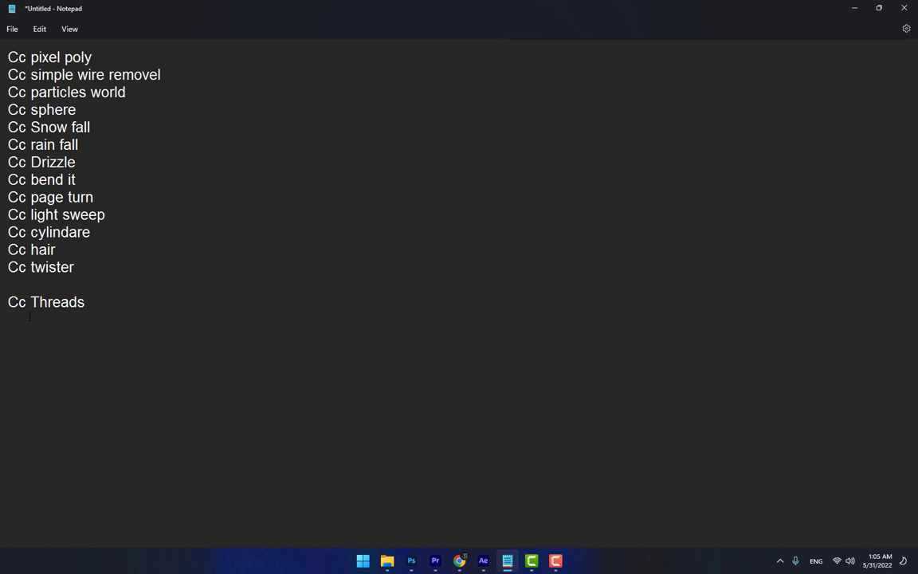
key("alt+Tab")
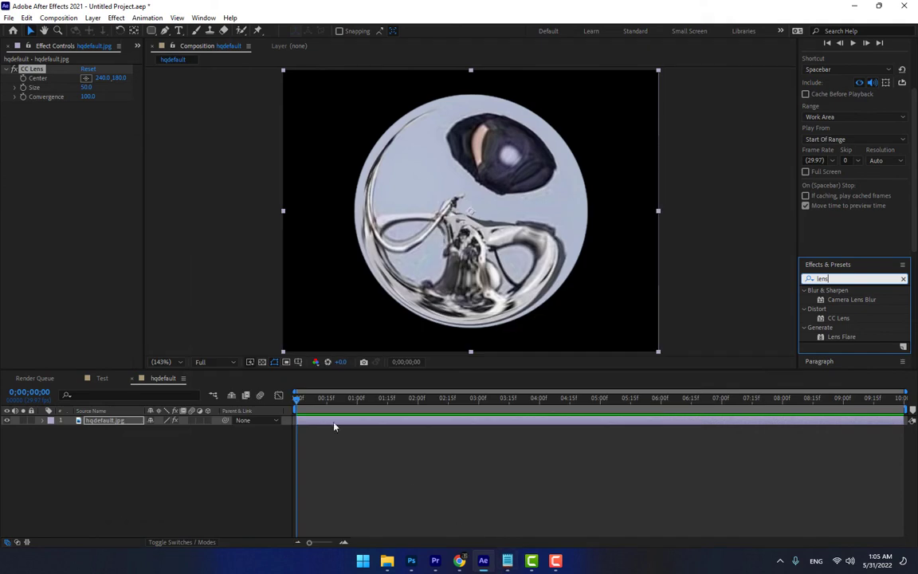
Delete the hqdefault.jpg layer and add the text "JAE" to the hqdefault composition.
key("Delete")
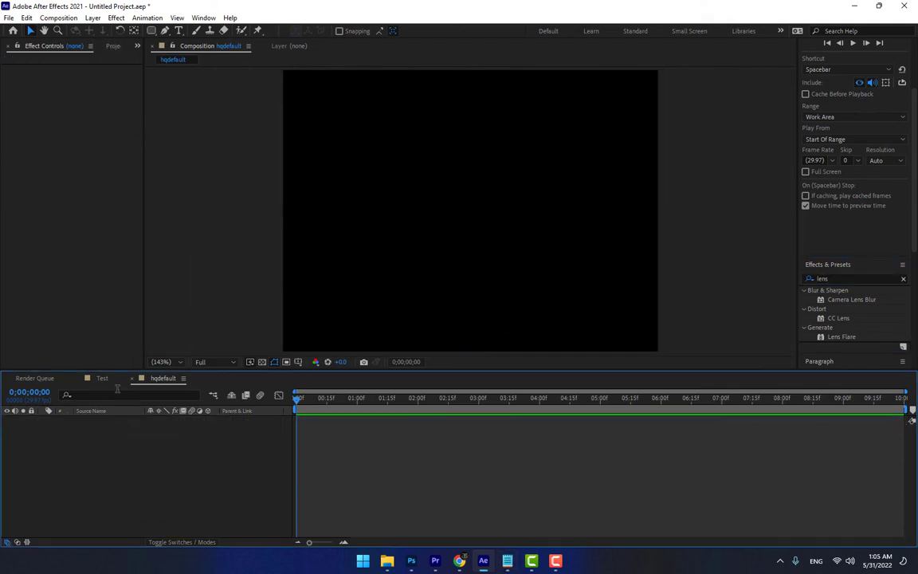
left_click(179, 30)
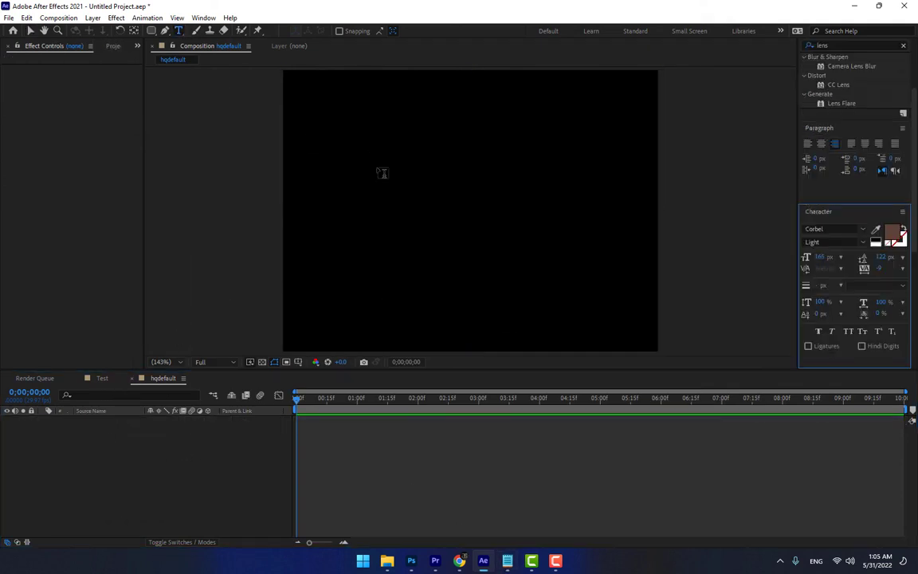
left_click(462, 234)
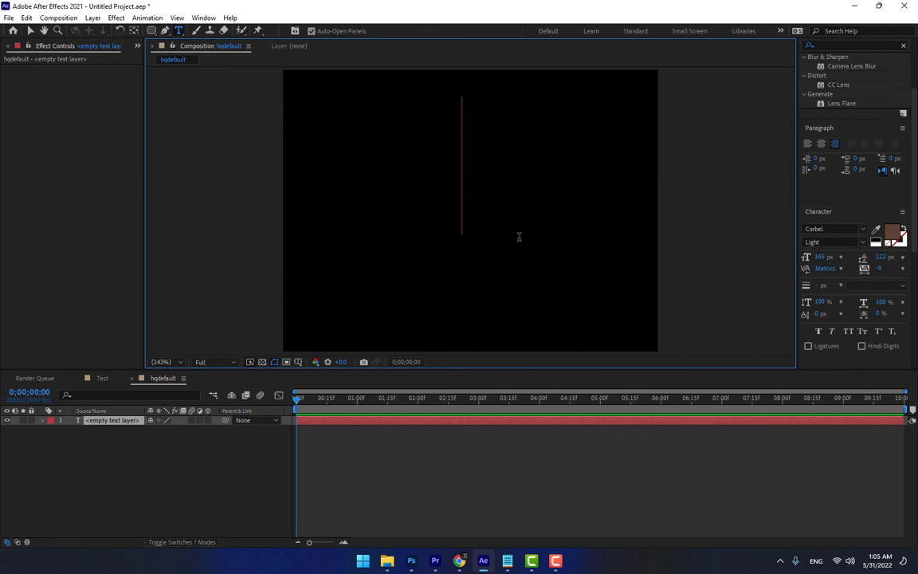
type("JAE")
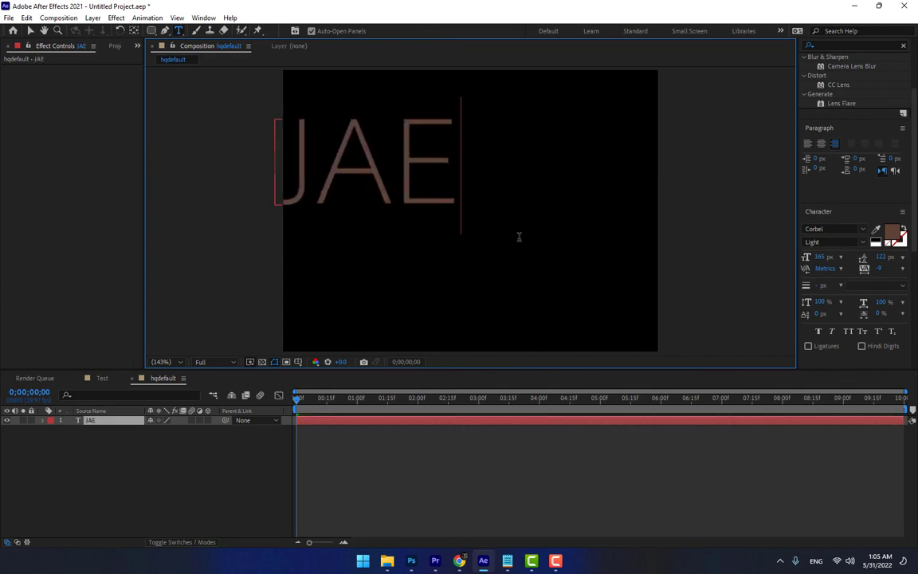
Set the fill color of the "JAE" text to blue 0081DC and move the text near the middle of the frame.
key("ctrl+a")
left_click(892, 232)
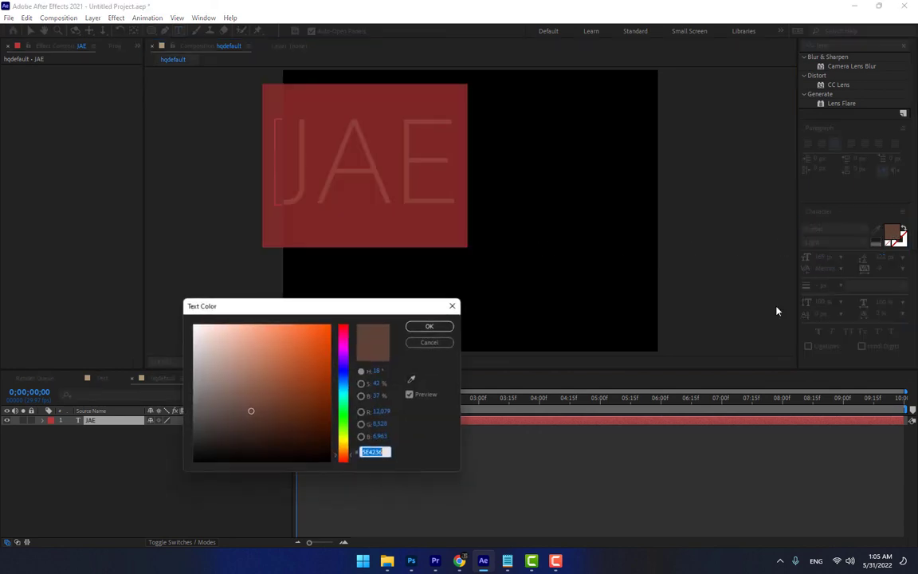
left_click(344, 397)
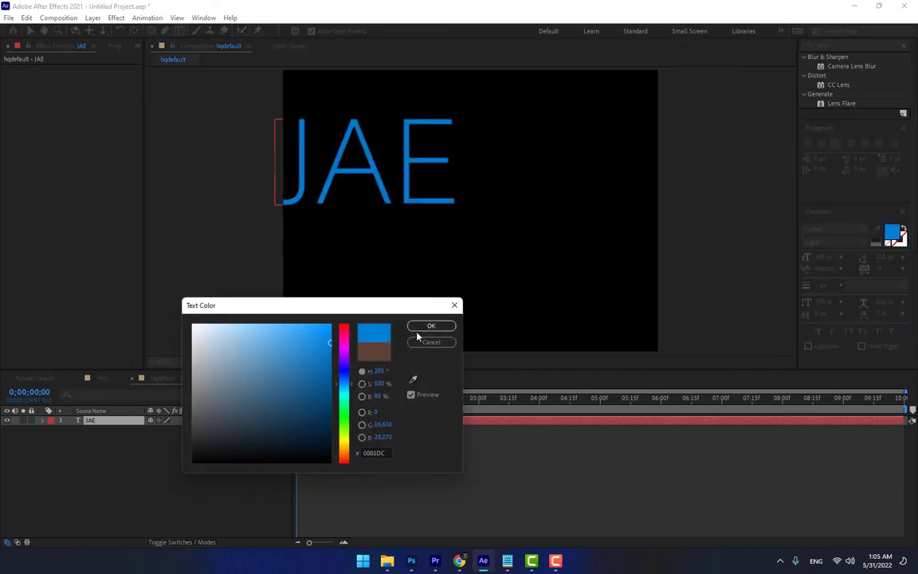
left_click(431, 325)
left_click(30, 31)
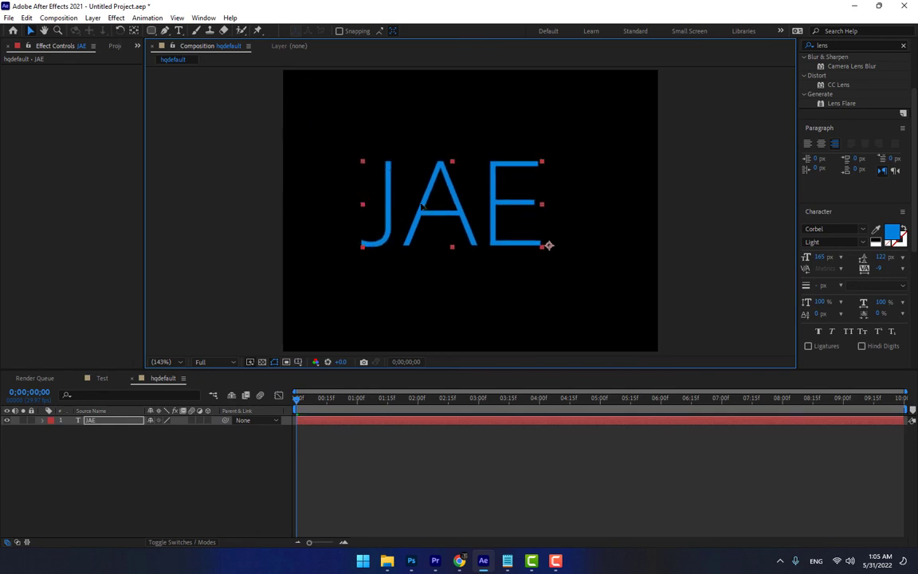